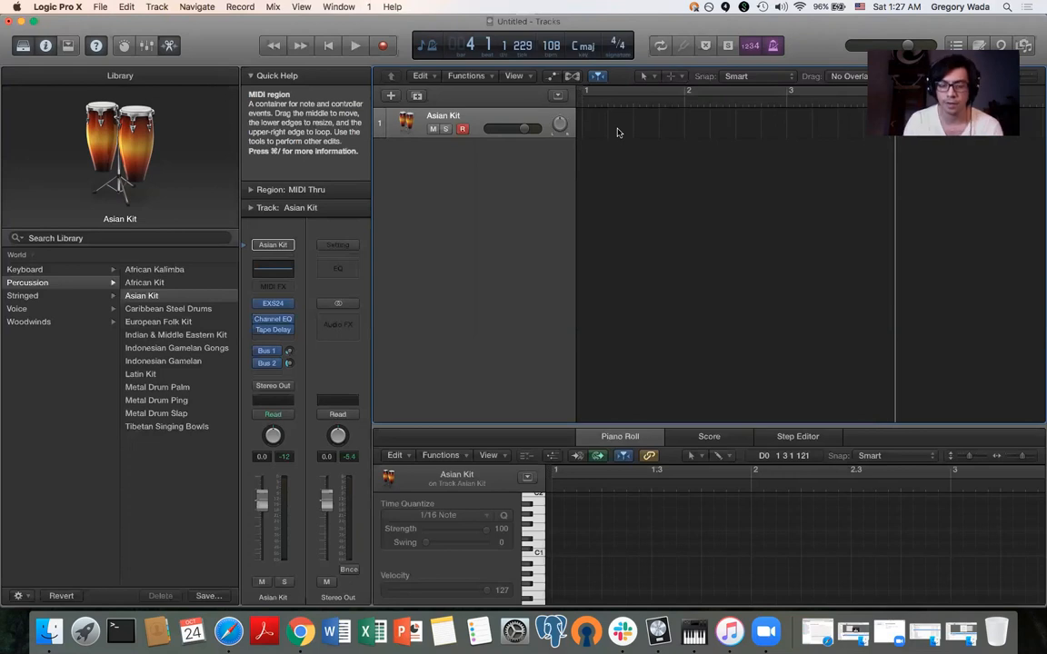
# Record a percussion pattern of about four bars on the Asian Kit track, starting from the beginning of the project
pyautogui.hotkey('ctrl', 'Up')
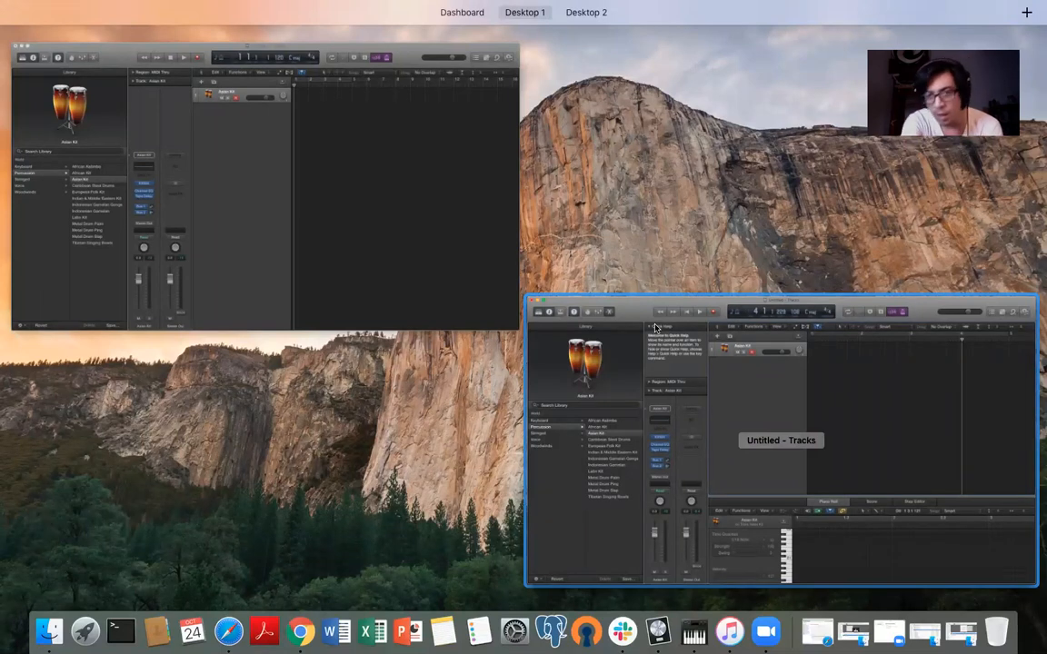
pyautogui.click(638, 318)
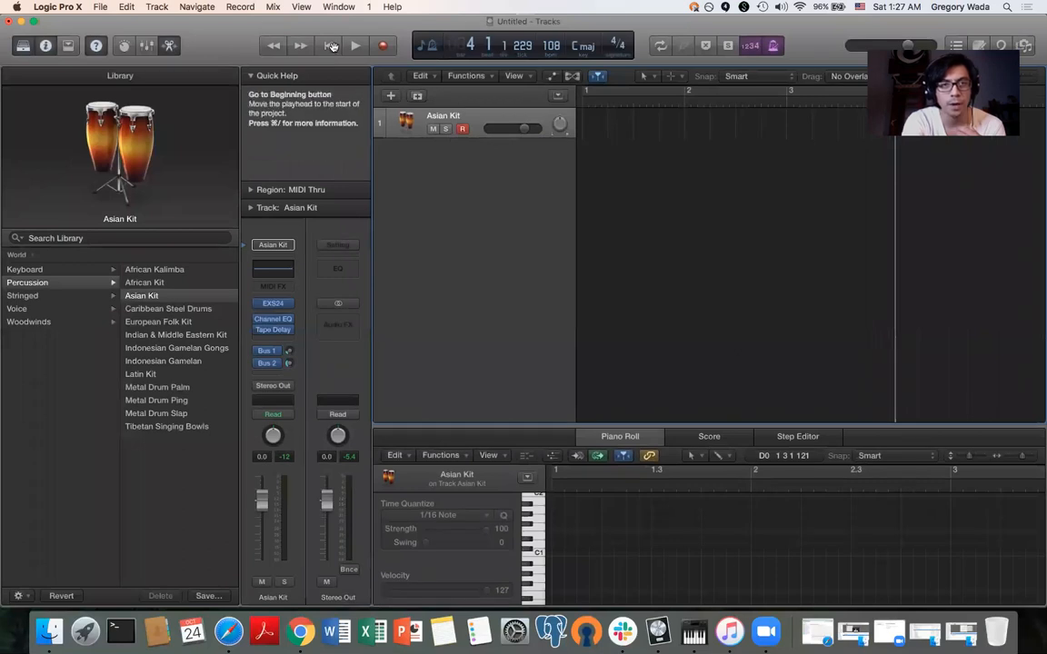
pyautogui.click(332, 46)
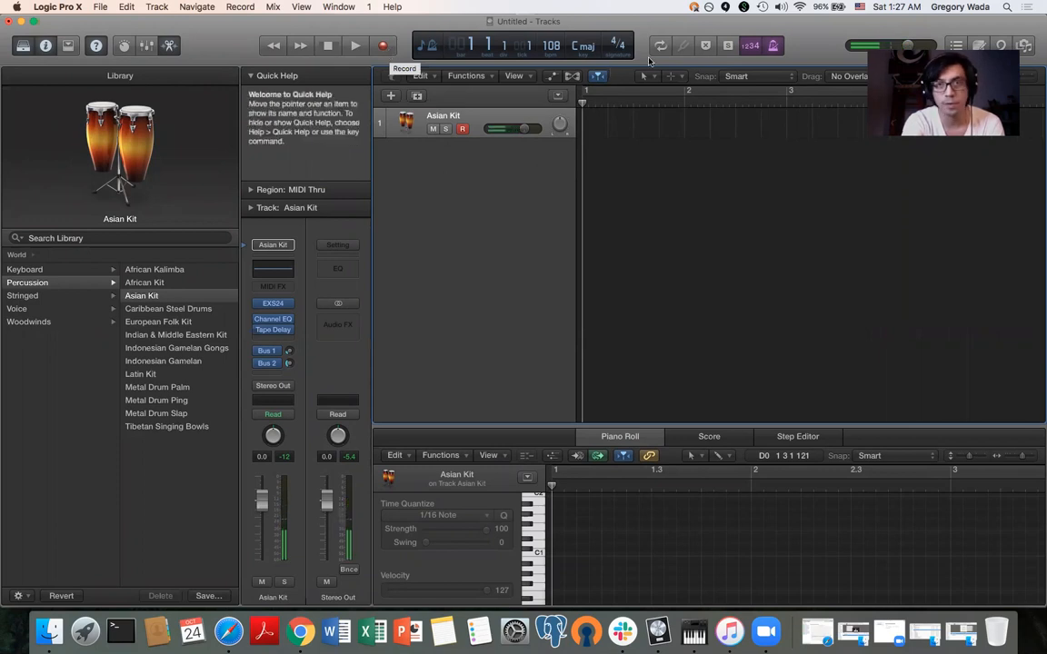
pyautogui.click(391, 50)
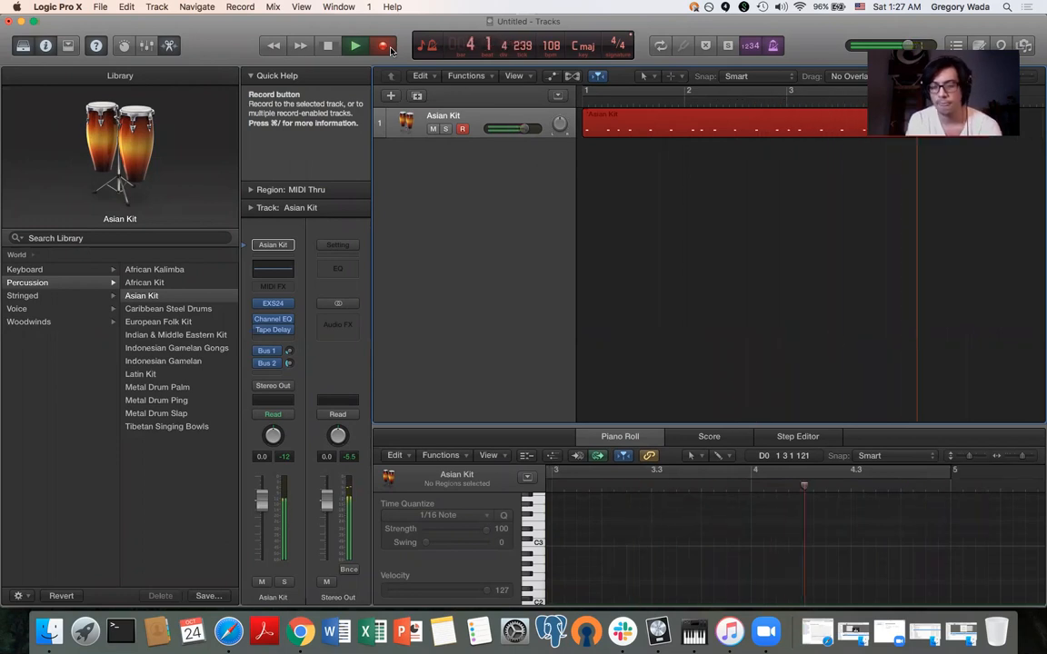
pyautogui.press('space')
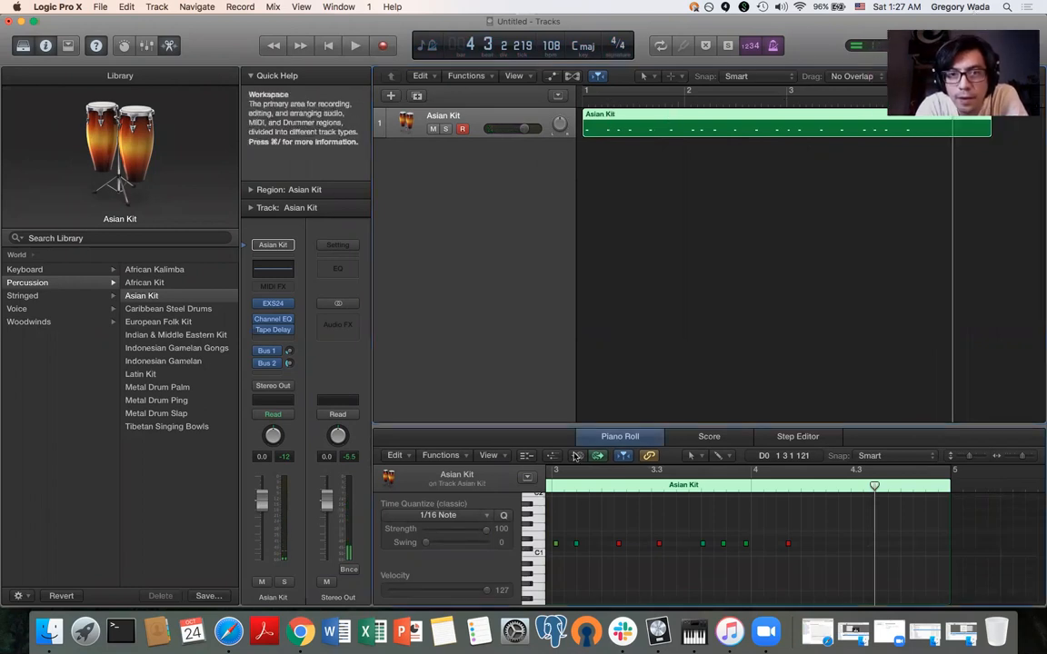
# Hide the Library, enlarge the Piano Roll and play the recorded Asian Kit region from the start
pyautogui.press('y')
pyautogui.moveTo(578, 422); pyautogui.dragTo(571, 243)
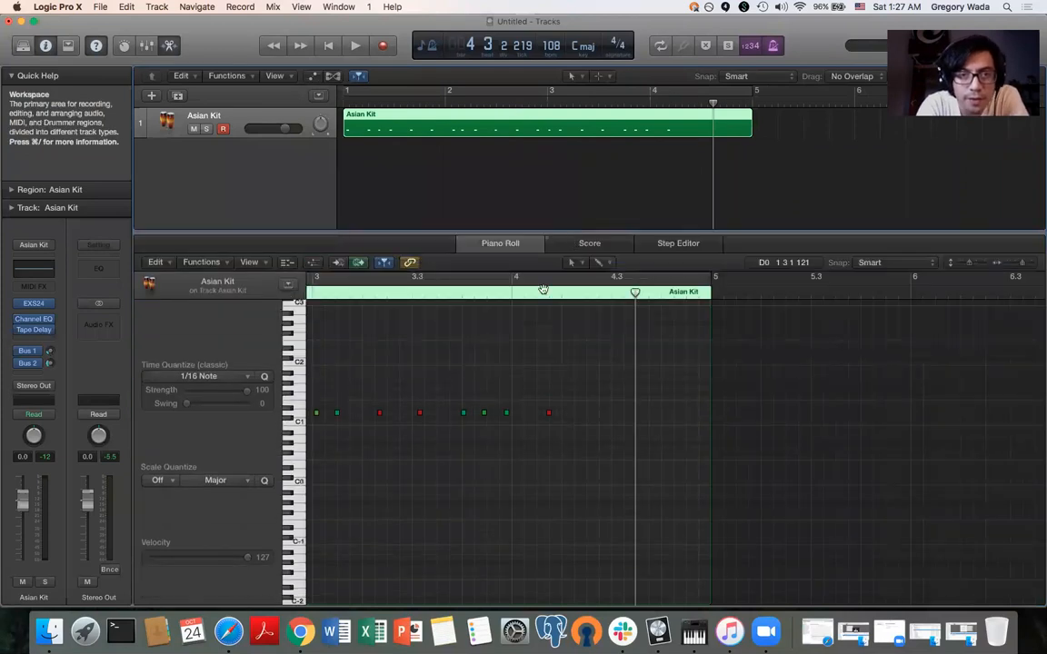
pyautogui.hscroll(-6, 544, 292)
pyautogui.press('Return')
pyautogui.press('space')
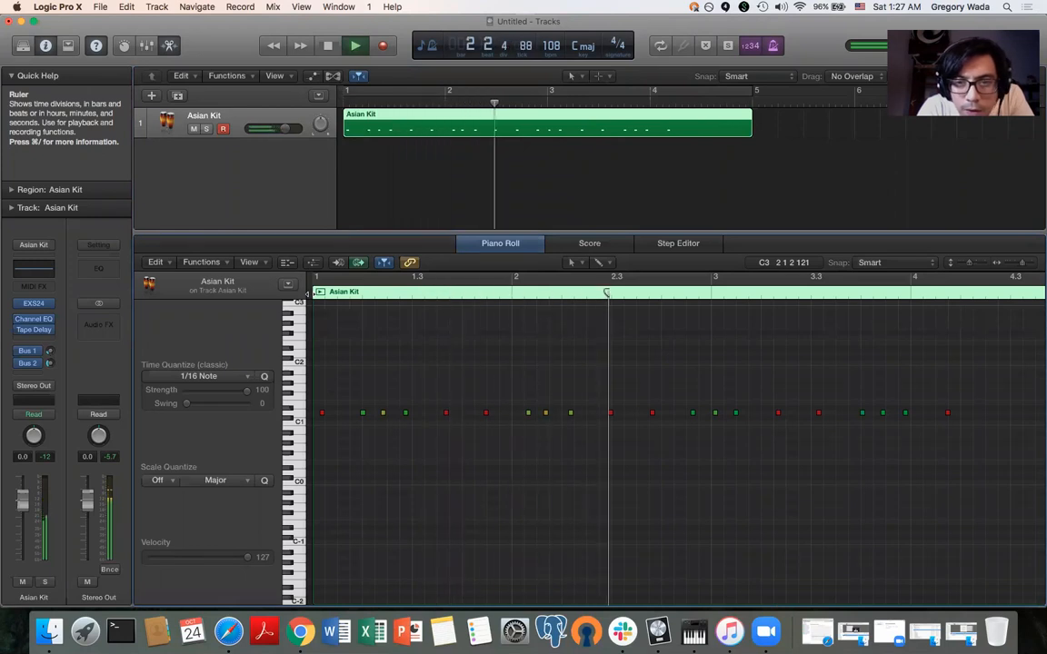
pyautogui.press('space')
# Split the Asian Kit region at bar 2 and delete the part after the split
pyautogui.click(512, 286)
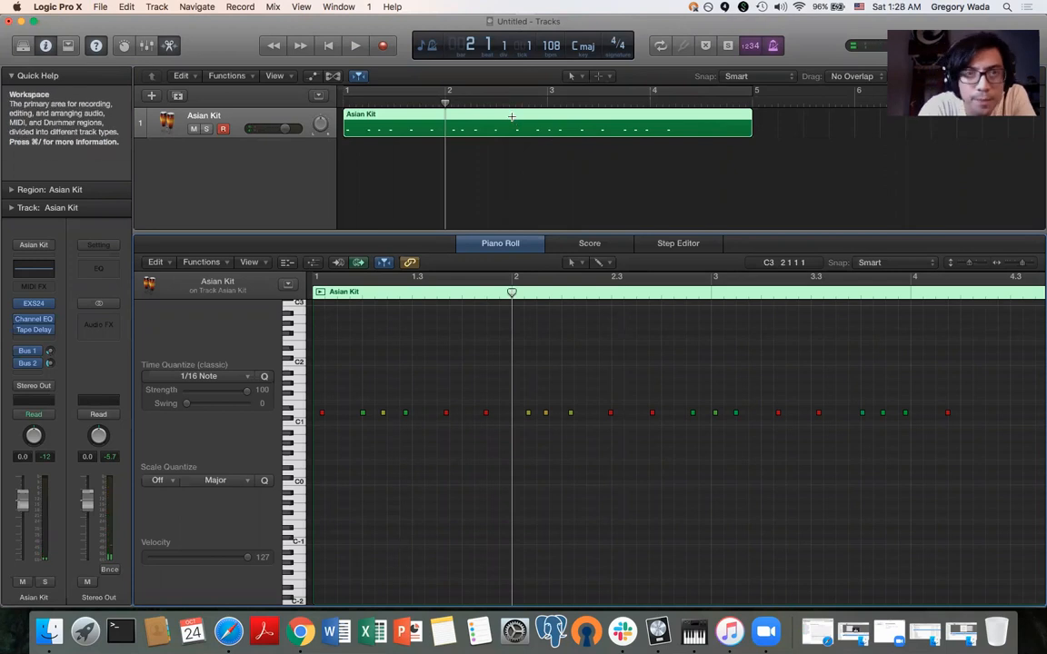
pyautogui.press('super+t')
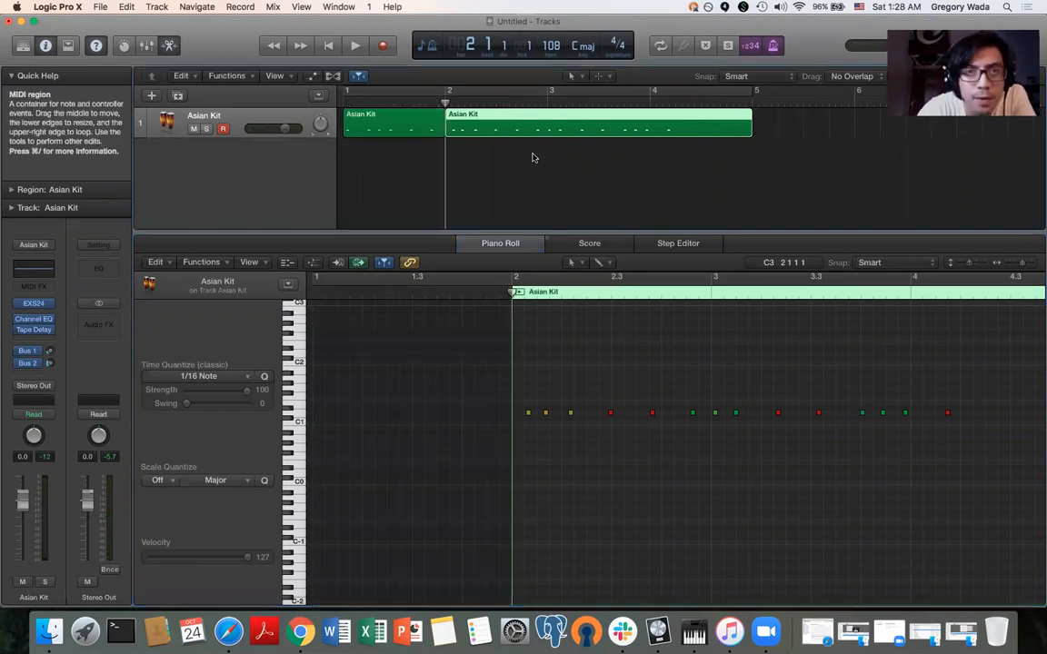
pyautogui.press('Delete')
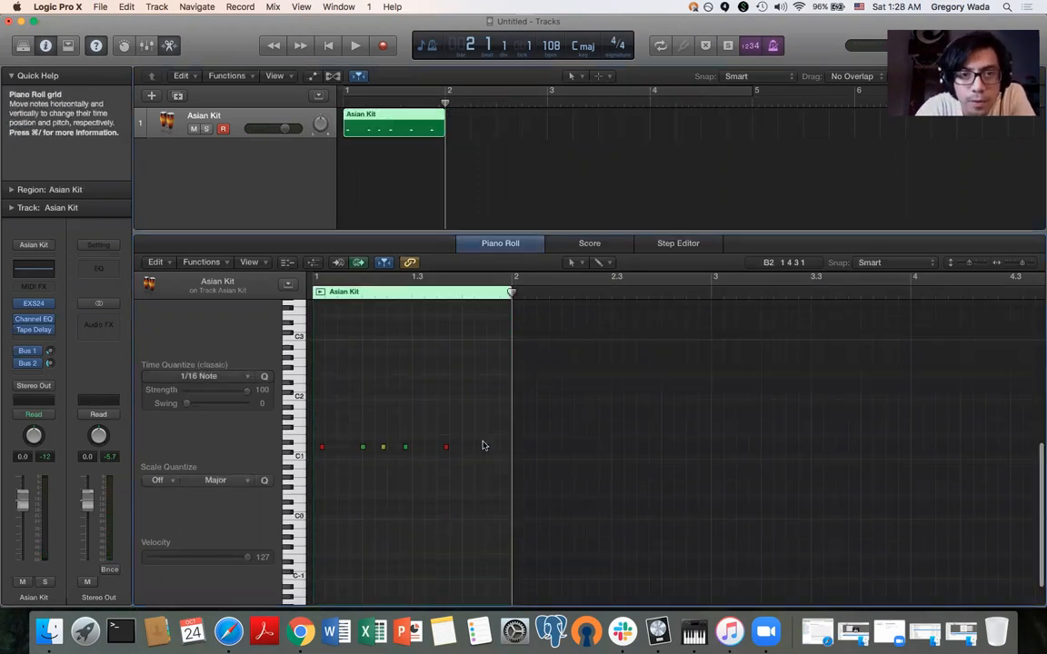
# Try quantizing all notes in the one-bar region to 1/16 notes
pyautogui.moveTo(491, 463); pyautogui.dragTo(311, 417)
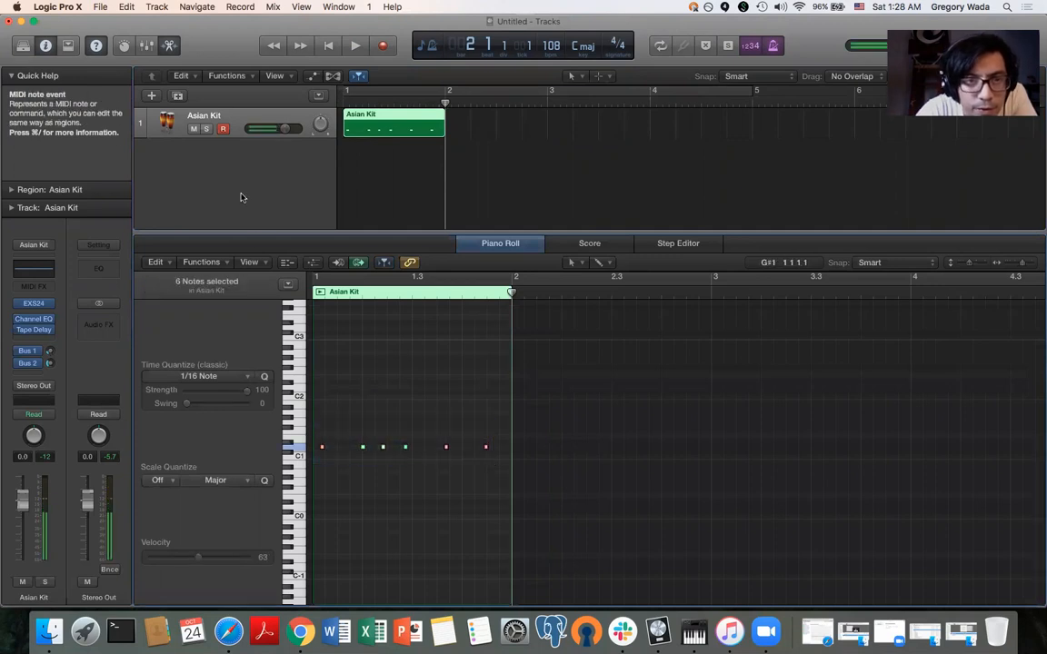
pyautogui.click(264, 377)
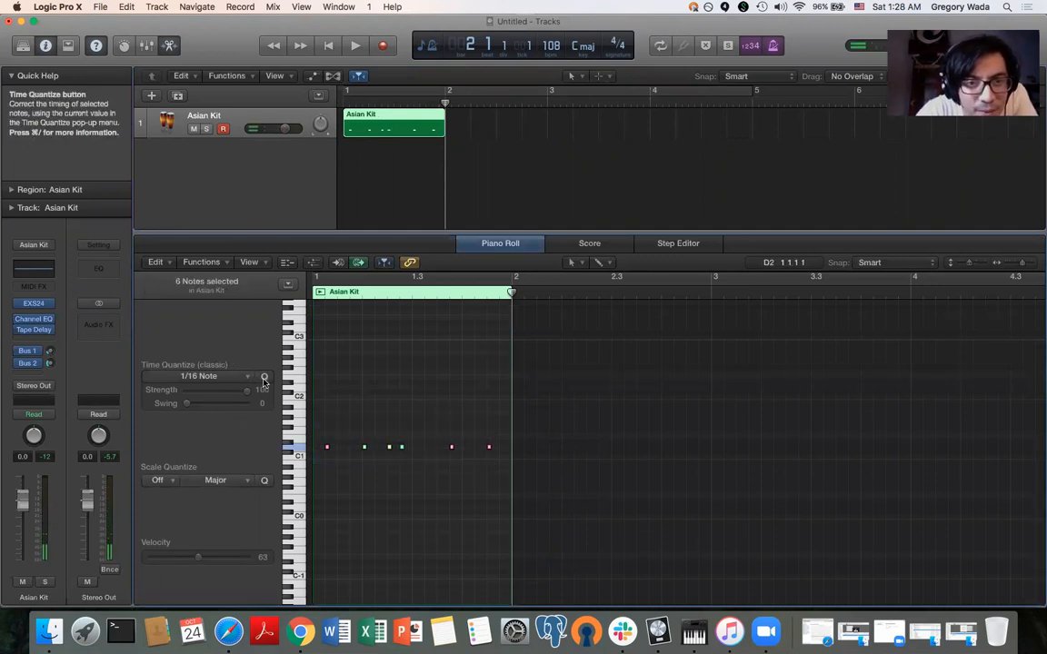
pyautogui.click(332, 471)
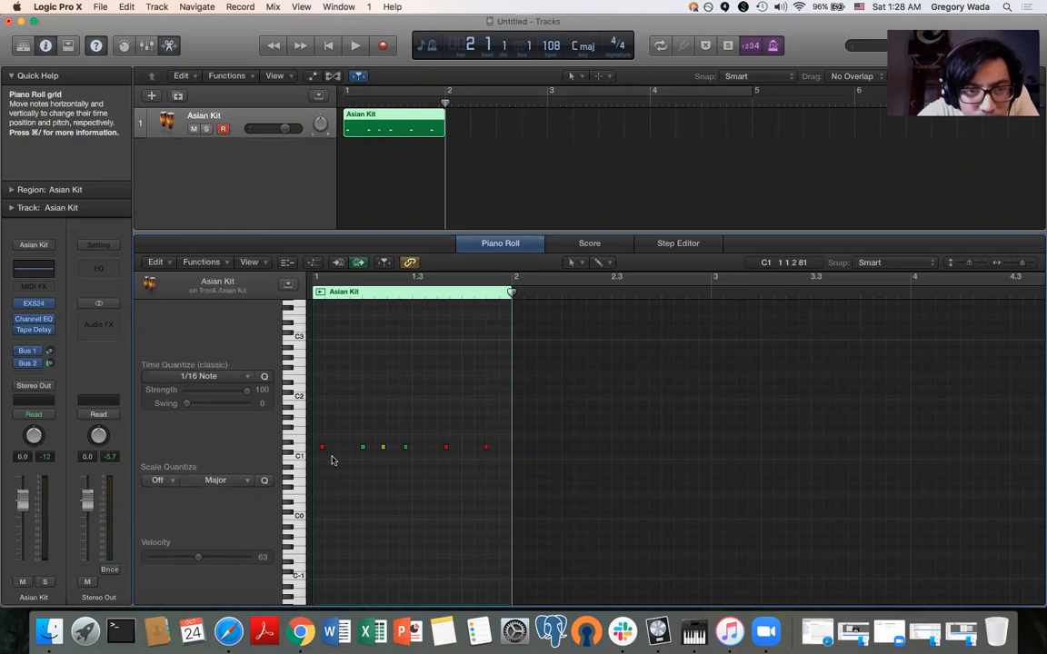
# Quantize all notes in the one-bar region to 1/8 notes and play the result
pyautogui.moveTo(490, 463); pyautogui.dragTo(318, 431)
pyautogui.click(239, 377)
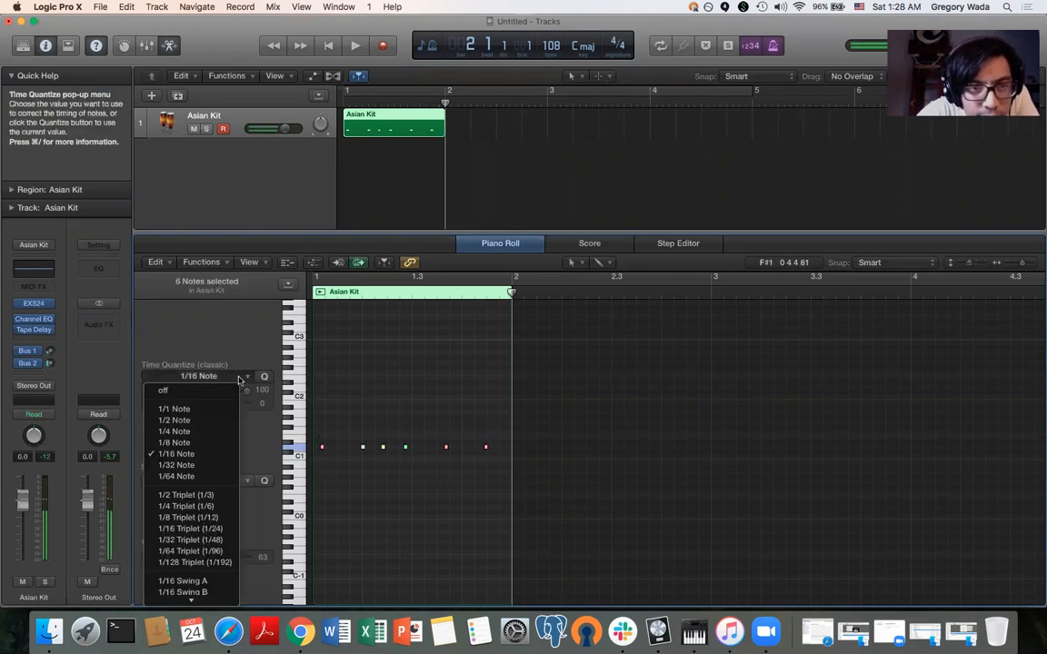
pyautogui.click(186, 442)
pyautogui.click(264, 377)
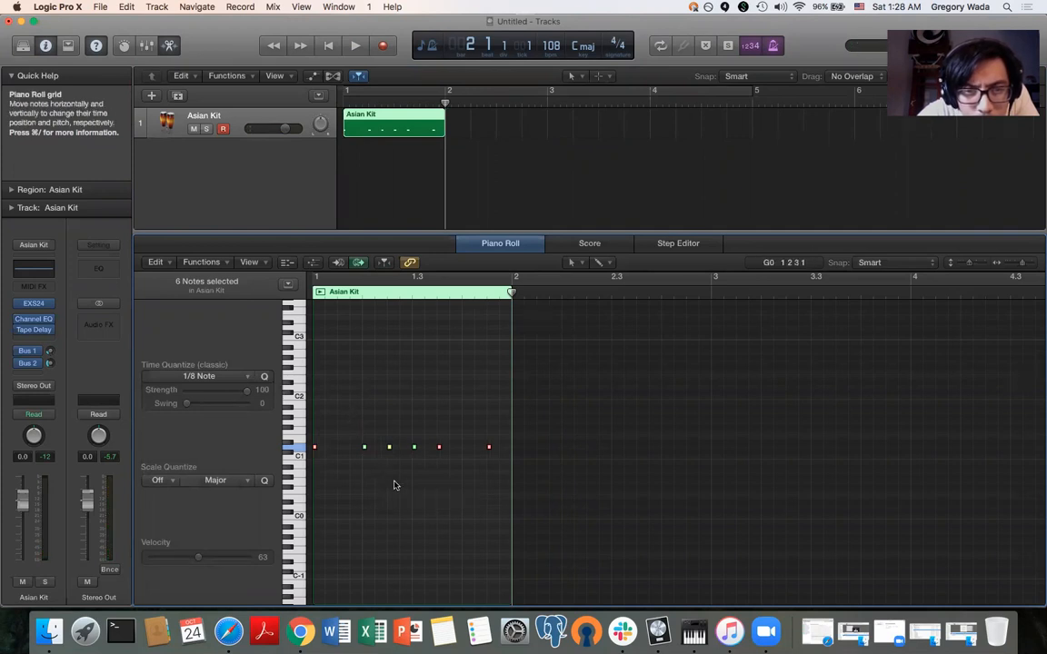
pyautogui.press('space')
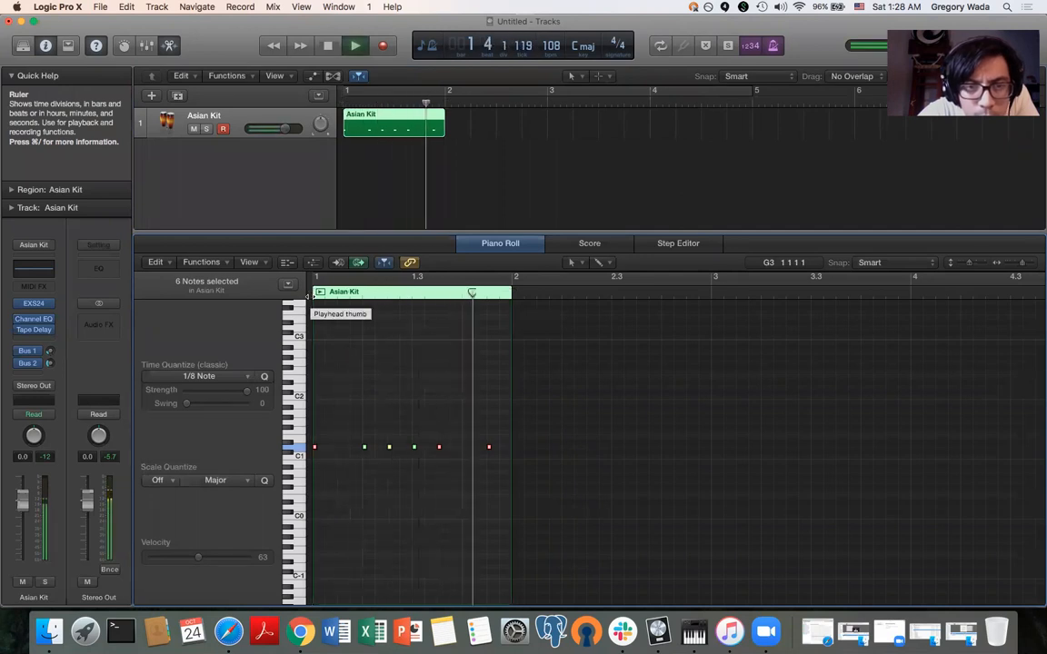
pyautogui.press('space')
# Delete the fifth note of the pattern, at position 1 3 3, and play the bar from the start
pyautogui.click(410, 378)
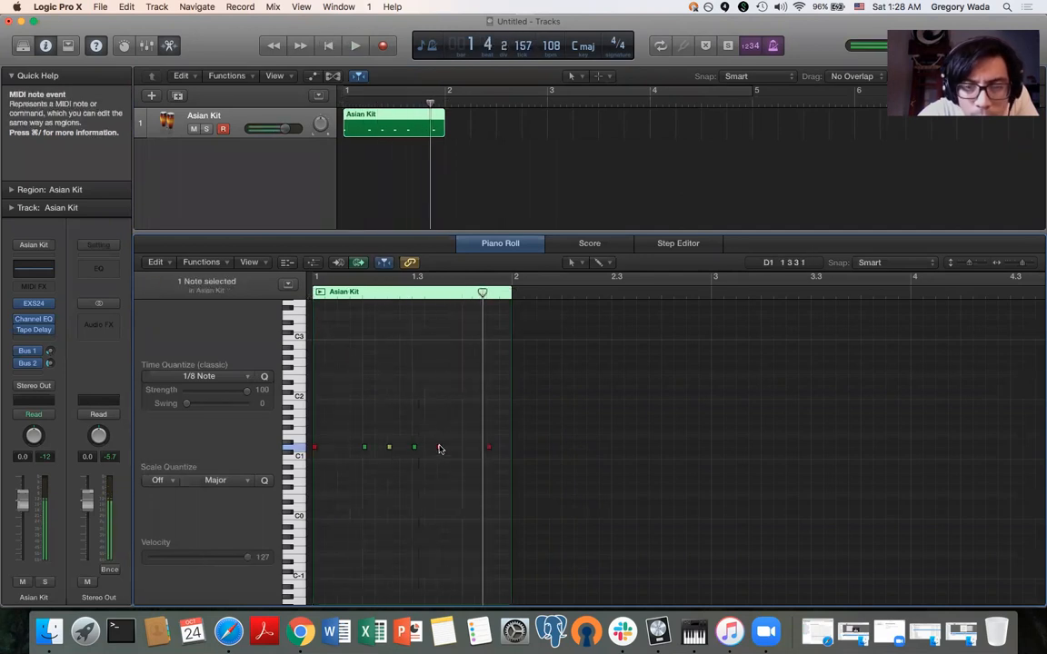
pyautogui.press('Right')
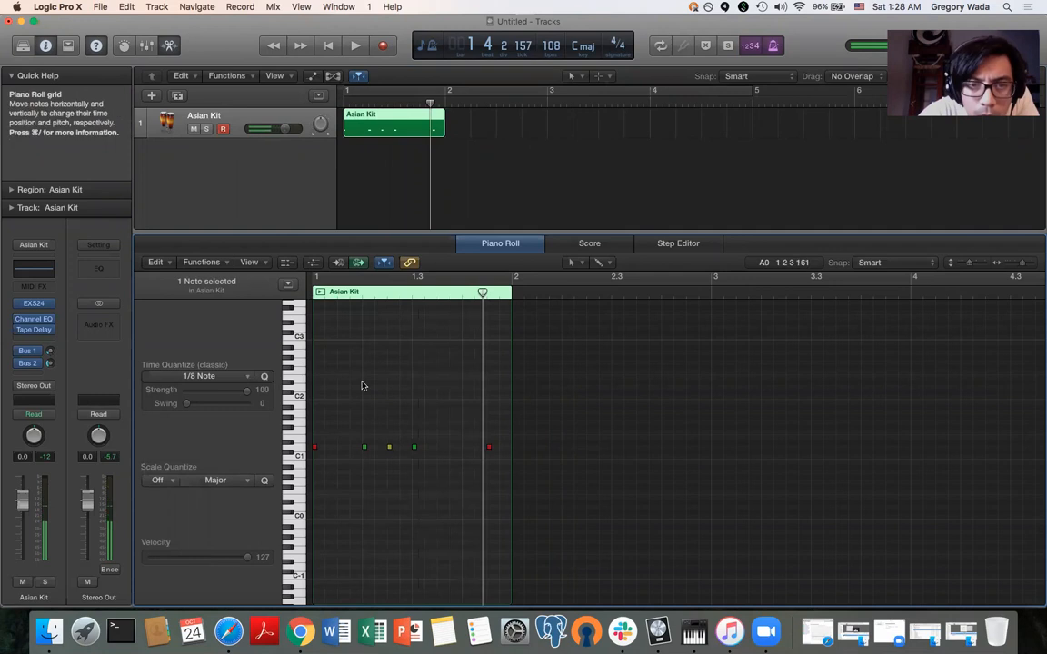
pyautogui.click(311, 296)
pyautogui.press('space')
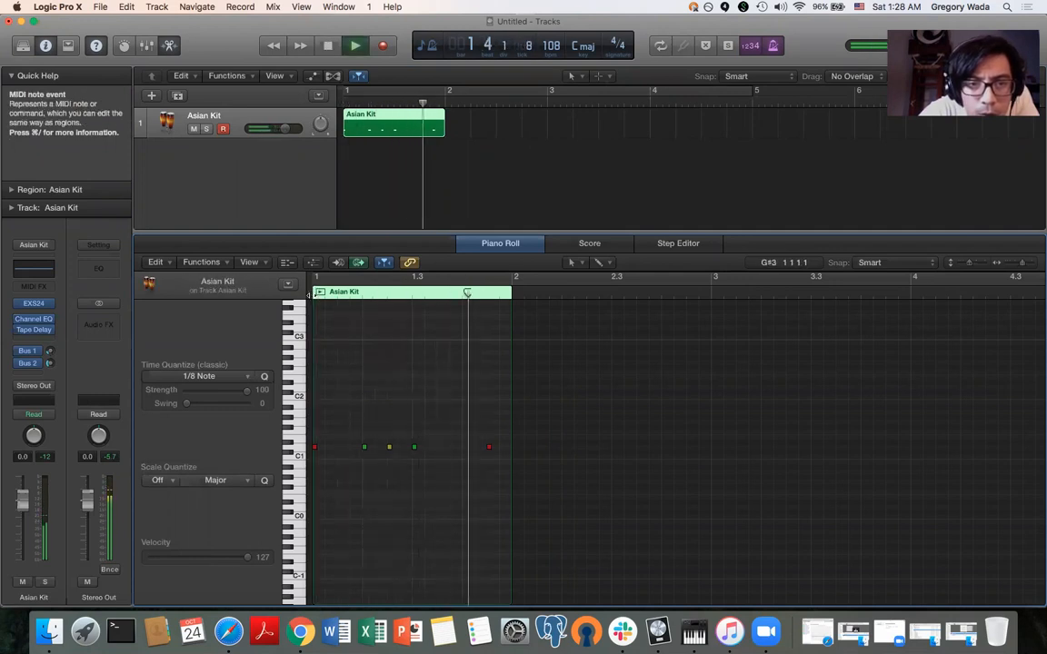
pyautogui.press('space')
# Move the last note an eighth note earlier, onto beat 4, and play the bar from the start
pyautogui.doubleClick(488, 446)
pyautogui.doubleClick(486, 447)
pyautogui.moveTo(486, 448); pyautogui.dragTo(462, 449)
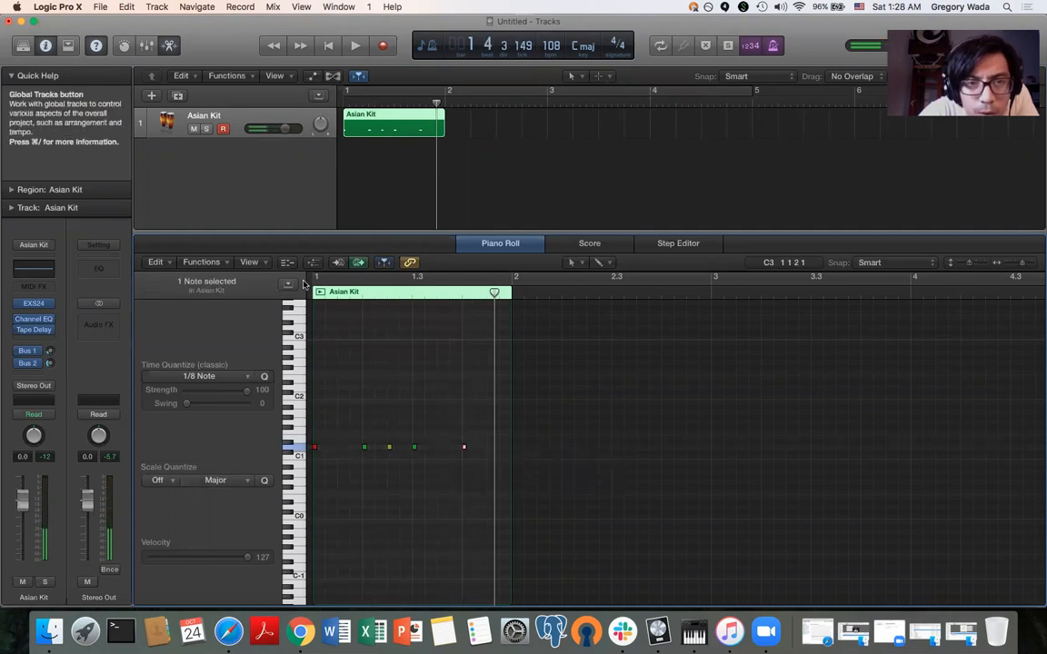
pyautogui.press('space')
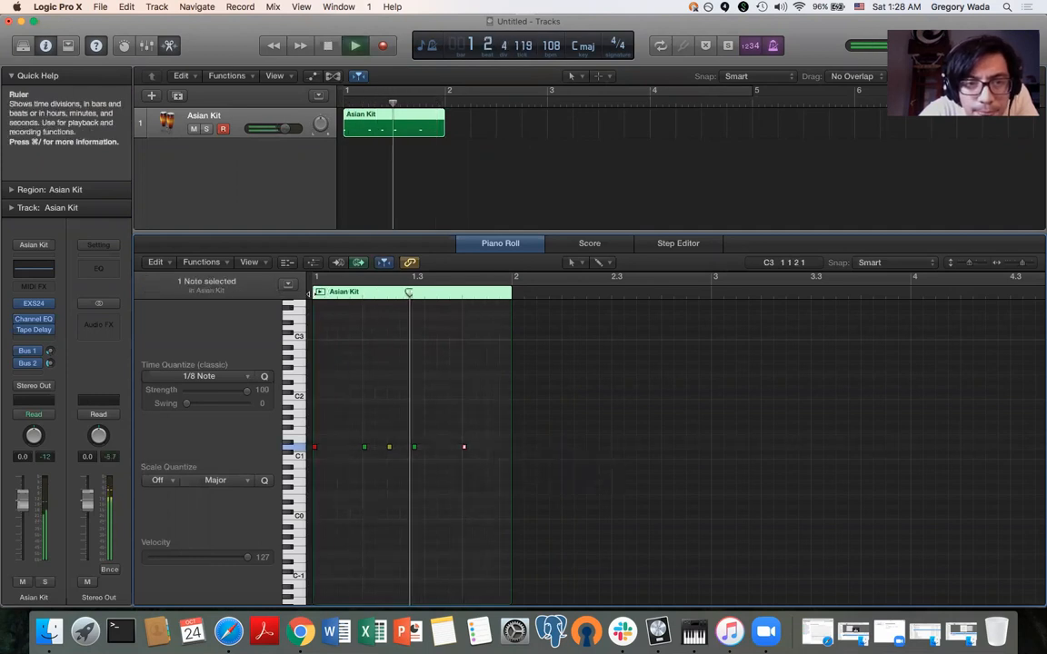
pyautogui.press('space')
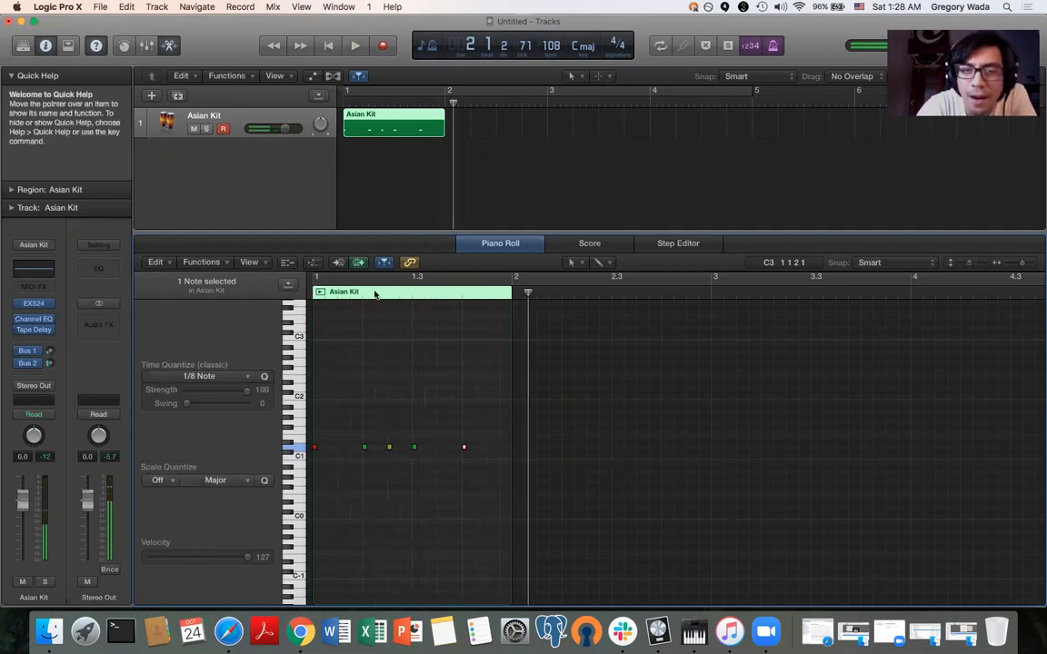
# Loop the Asian Kit region up to bar 5 for 4 repetitions and play it from the beginning
pyautogui.moveTo(446, 112); pyautogui.dragTo(752, 118)
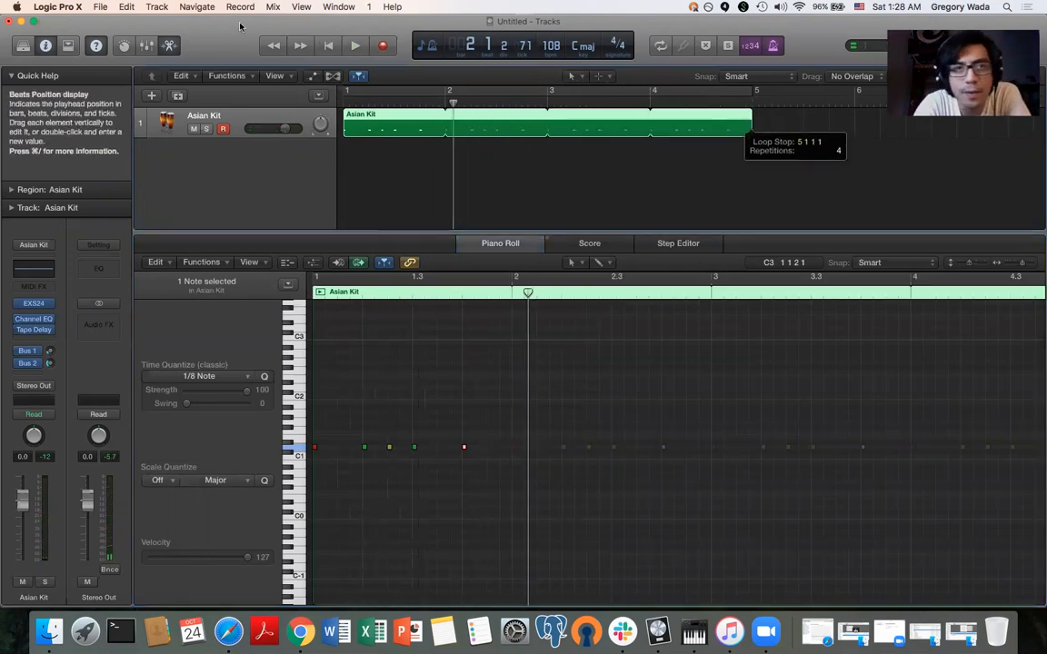
pyautogui.click(333, 49)
pyautogui.press('space')
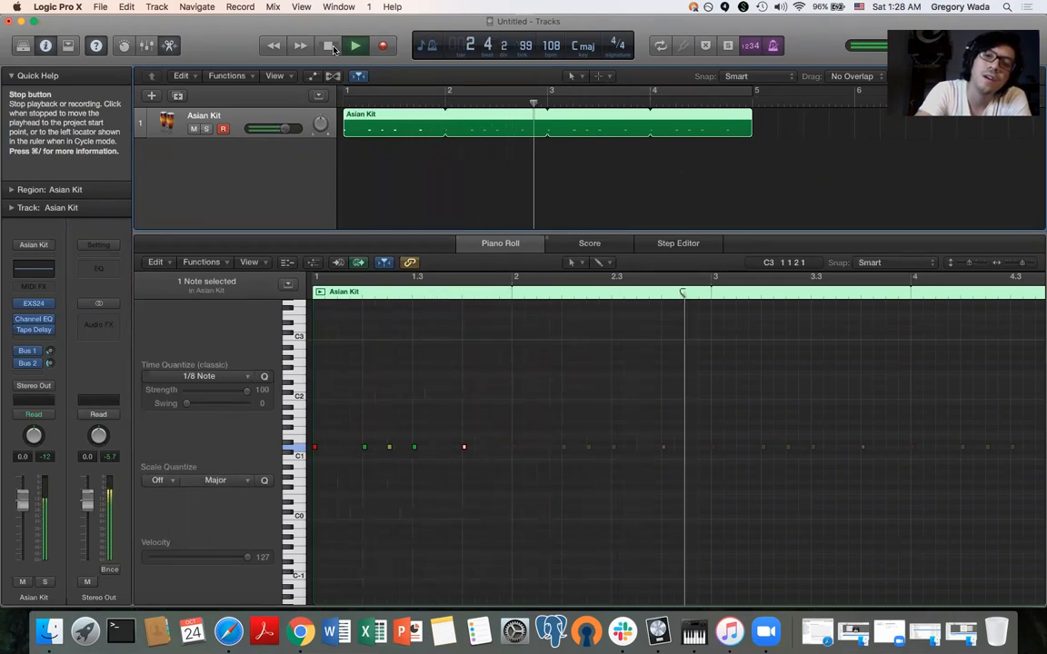
pyautogui.click(331, 46)
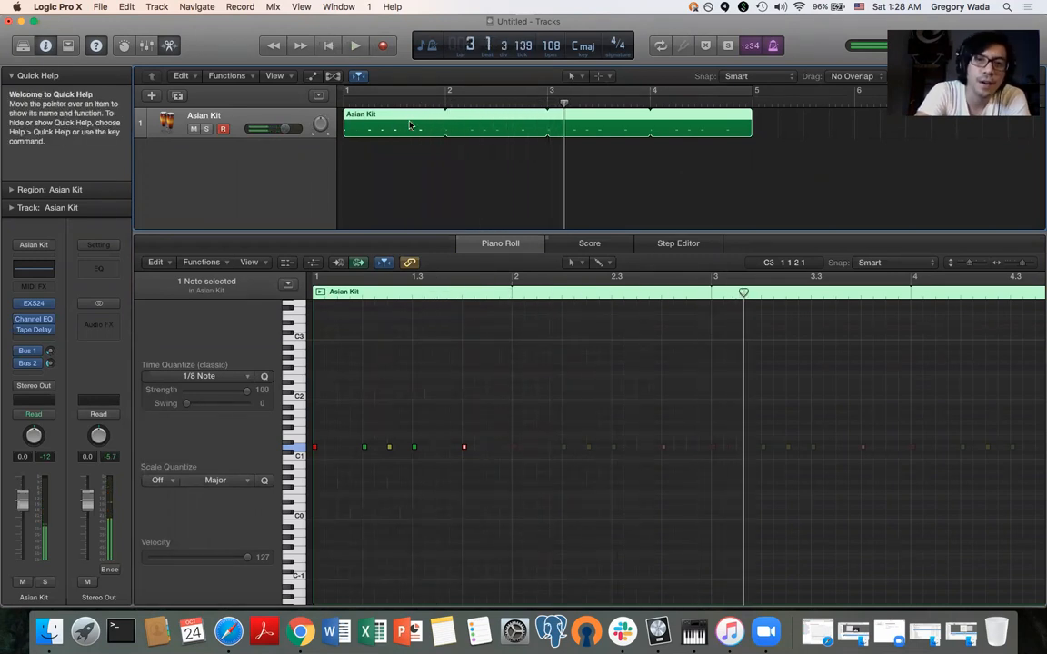
# Close and reopen the Piano Roll, and show its MIDI Draw area for note velocity
pyautogui.press('e')
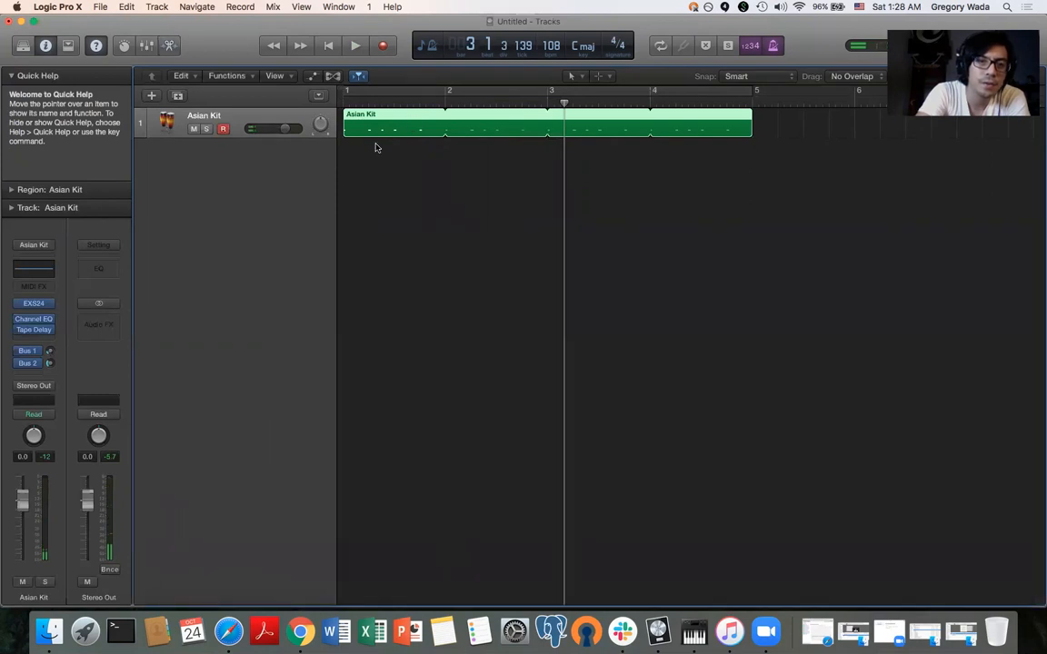
pyautogui.press('e')
pyautogui.click(314, 264)
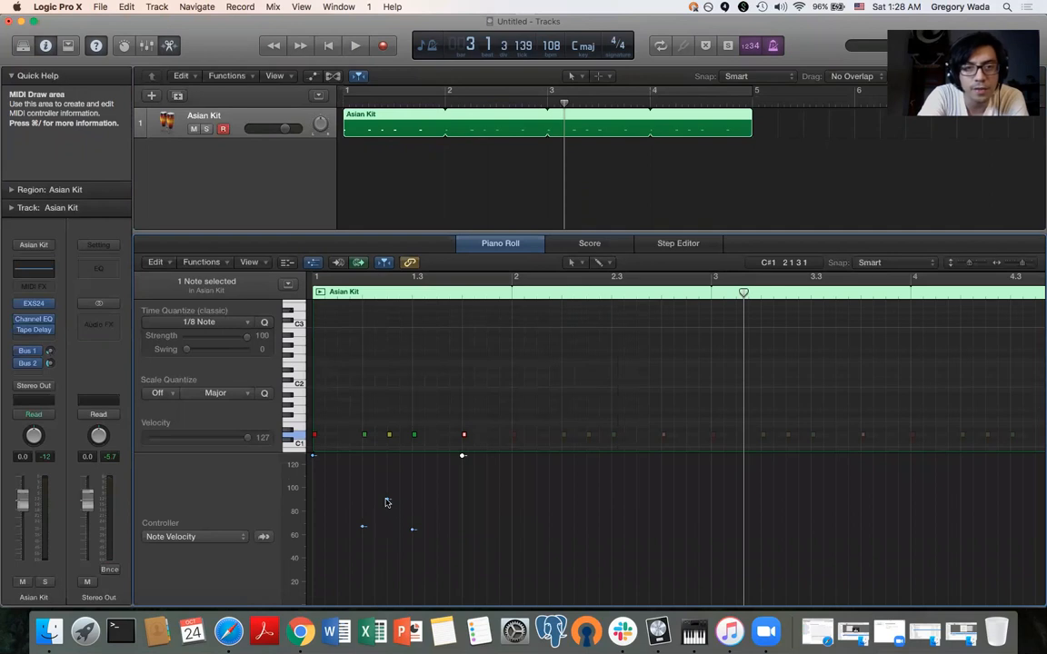
# Lower the velocities of the third note to about 66, the first to about 110 and the last to about 108, and play the loop
pyautogui.moveTo(386, 502)
pyautogui.mouseDown()
pyautogui.moveTo(387, 528)
pyautogui.moveTo(412, 530)
pyautogui.mouseUp()
pyautogui.click(412, 529)
pyautogui.moveTo(313, 456); pyautogui.dragTo(313, 476)
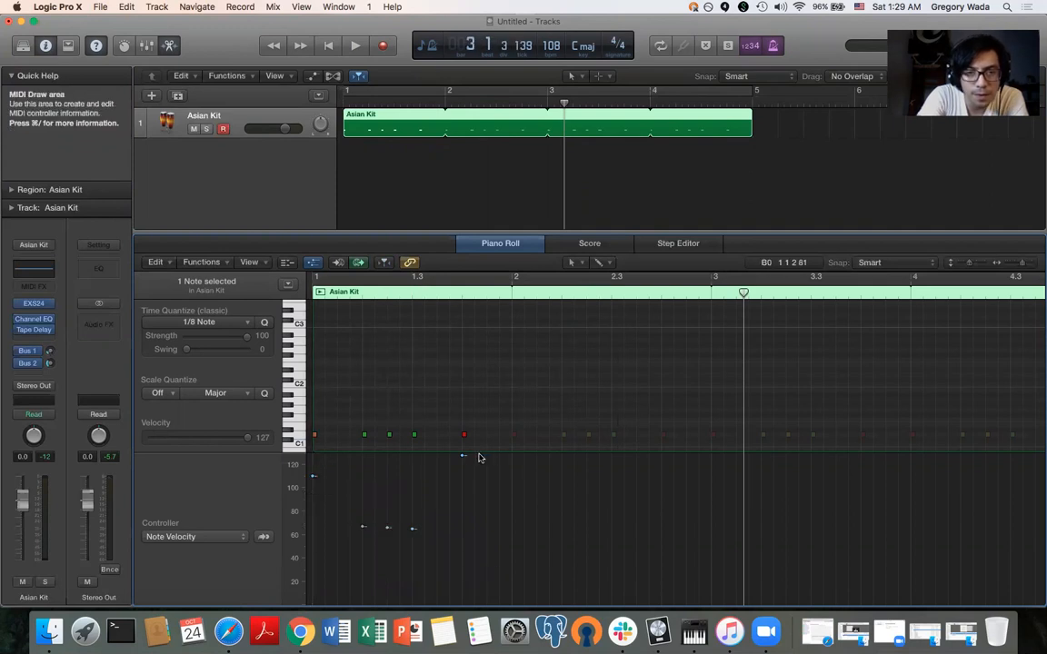
pyautogui.moveTo(462, 460); pyautogui.dragTo(462, 484)
pyautogui.click(323, 46)
pyautogui.press('space')
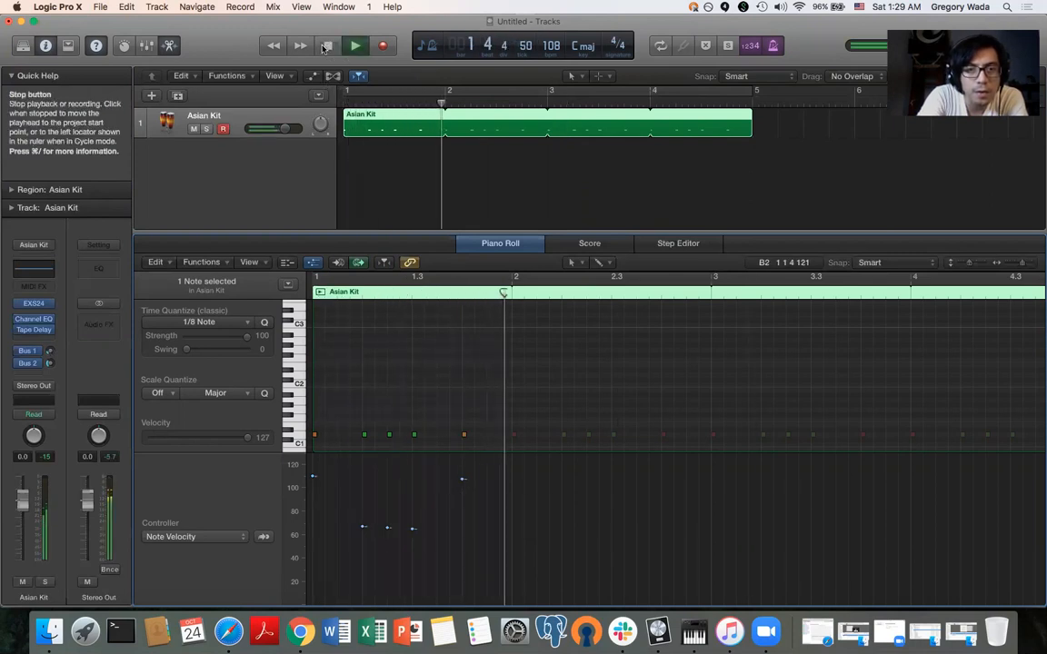
pyautogui.press('space')
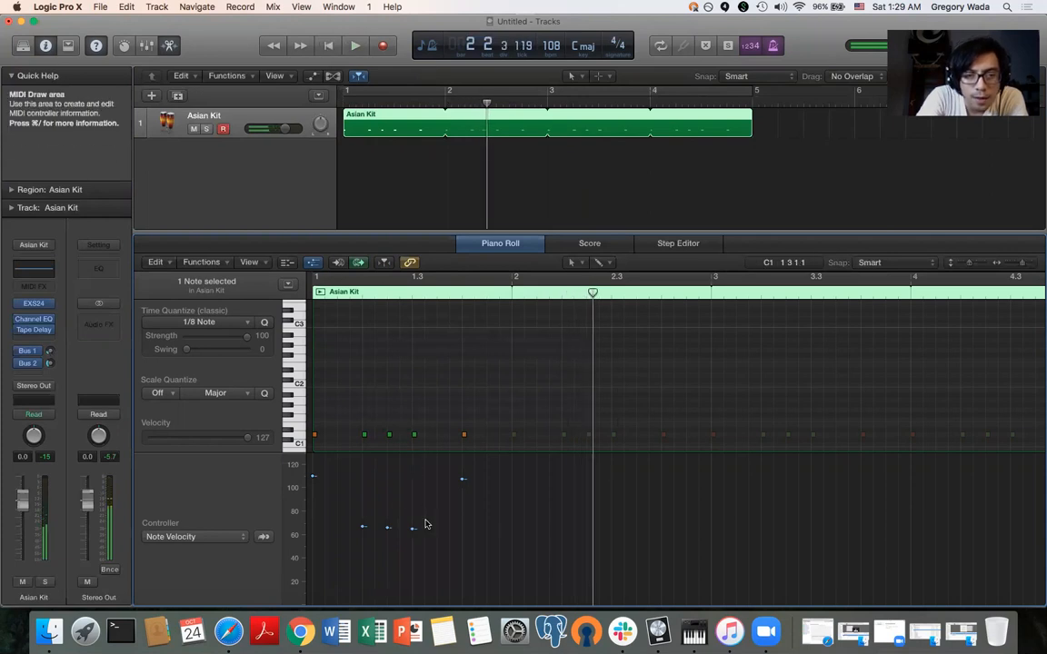
# Level the fourth note's velocity with the third, raise the first note's to about 115, and play the loop
pyautogui.moveTo(414, 529); pyautogui.dragTo(412, 527)
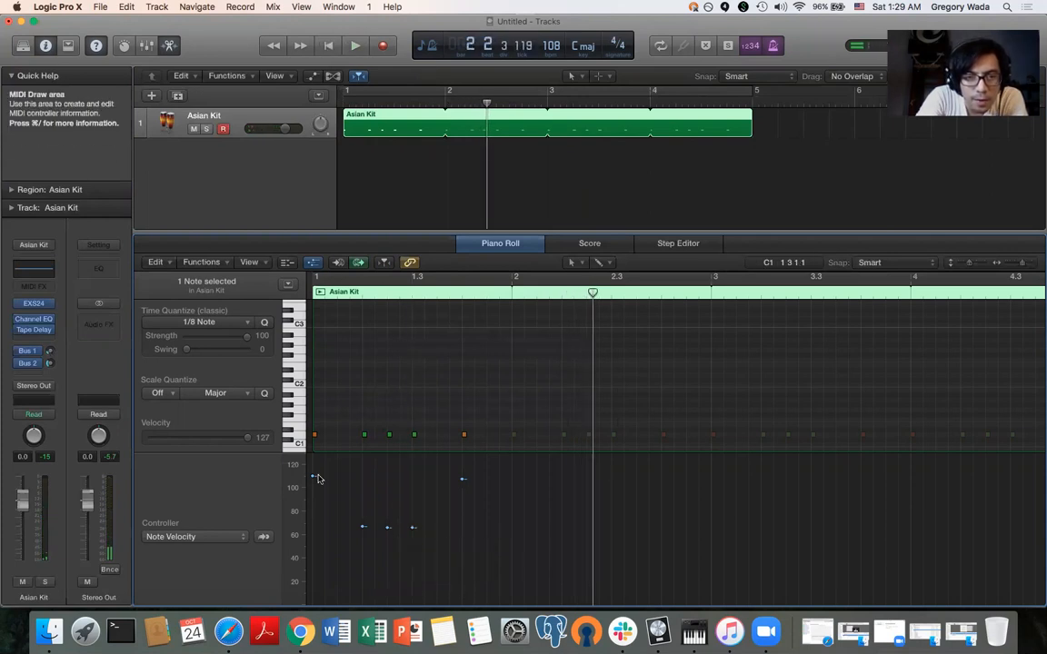
pyautogui.moveTo(312, 478); pyautogui.dragTo(312, 472)
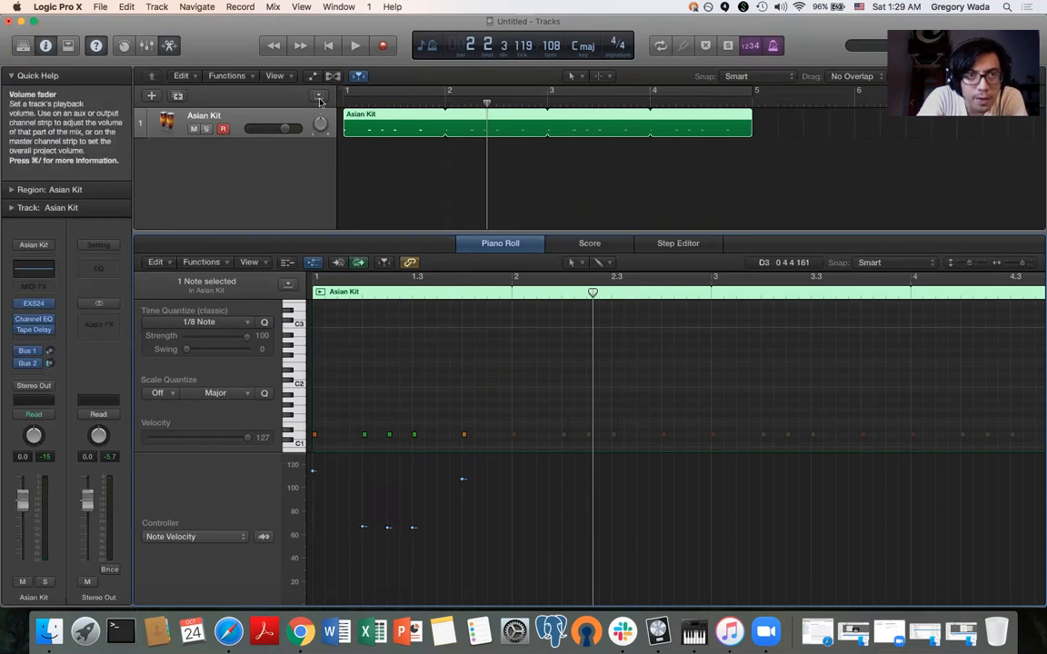
pyautogui.click(328, 45)
pyautogui.press('space')
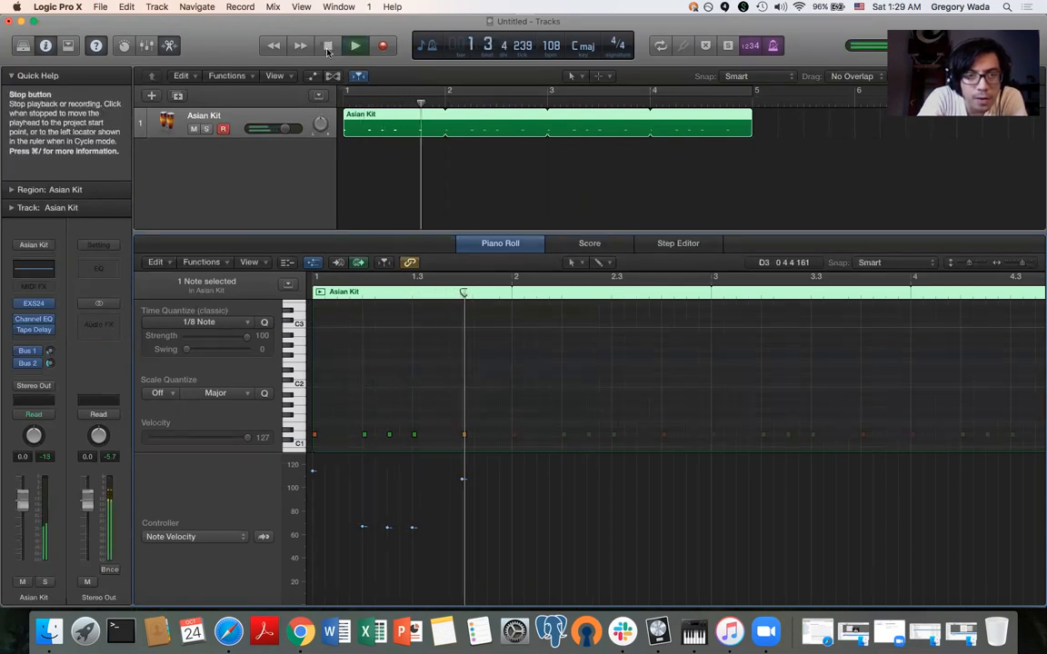
pyautogui.click(328, 46)
# Set the first note's velocity to about 110 and the last note's to about 114, and play the loop from the start
pyautogui.moveTo(313, 476); pyautogui.dragTo(313, 478)
pyautogui.moveTo(462, 479); pyautogui.dragTo(463, 473)
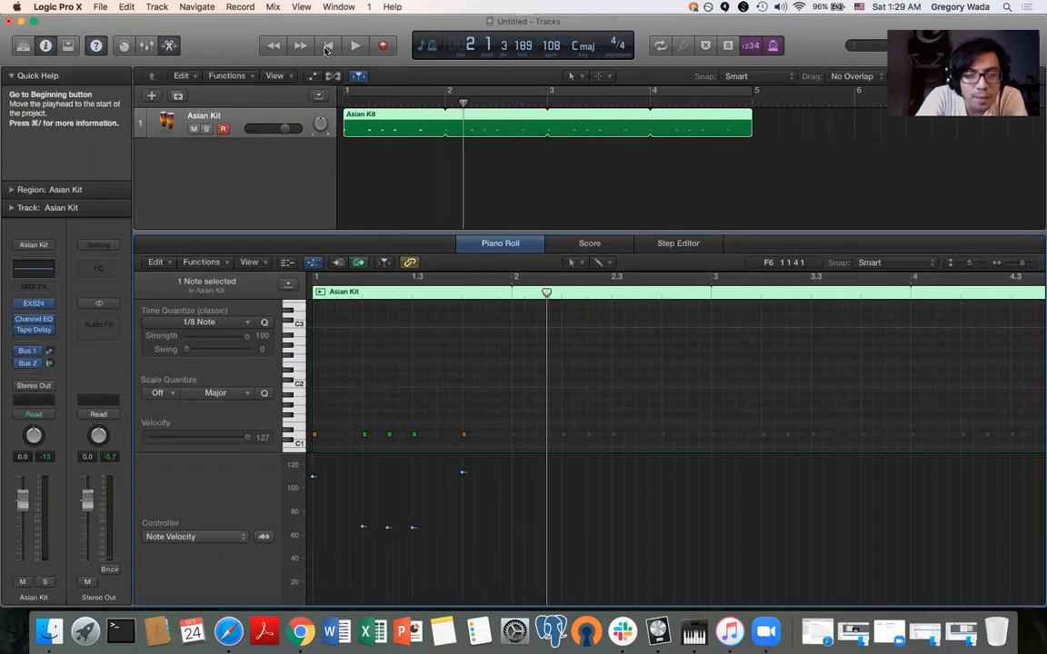
pyautogui.press('space')
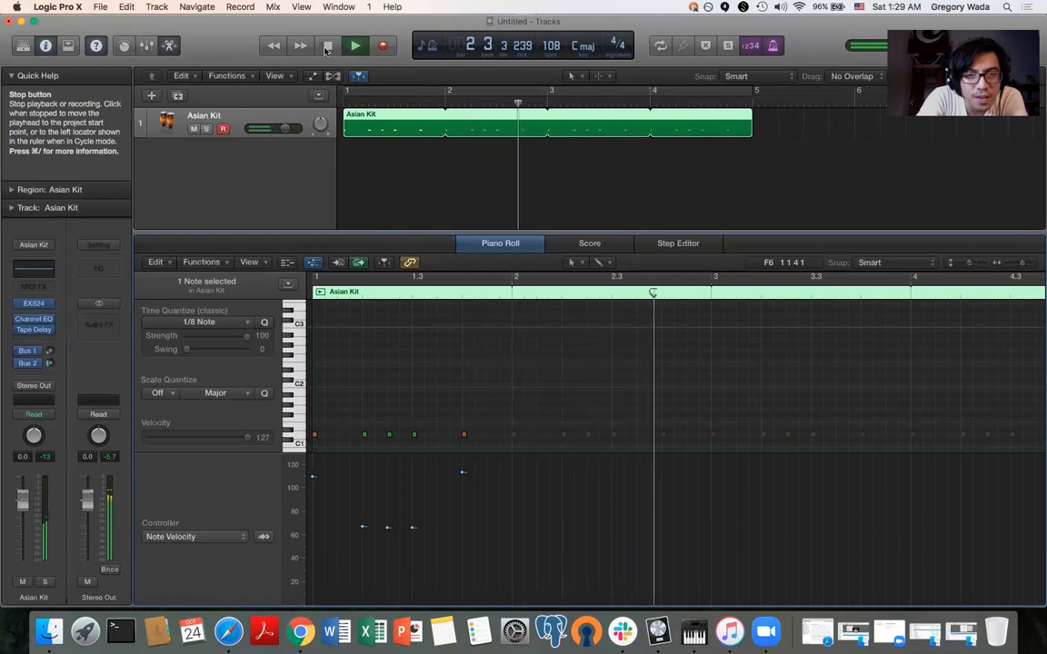
# Stop playback and lower the last note's velocity to about 107
pyautogui.press('space')
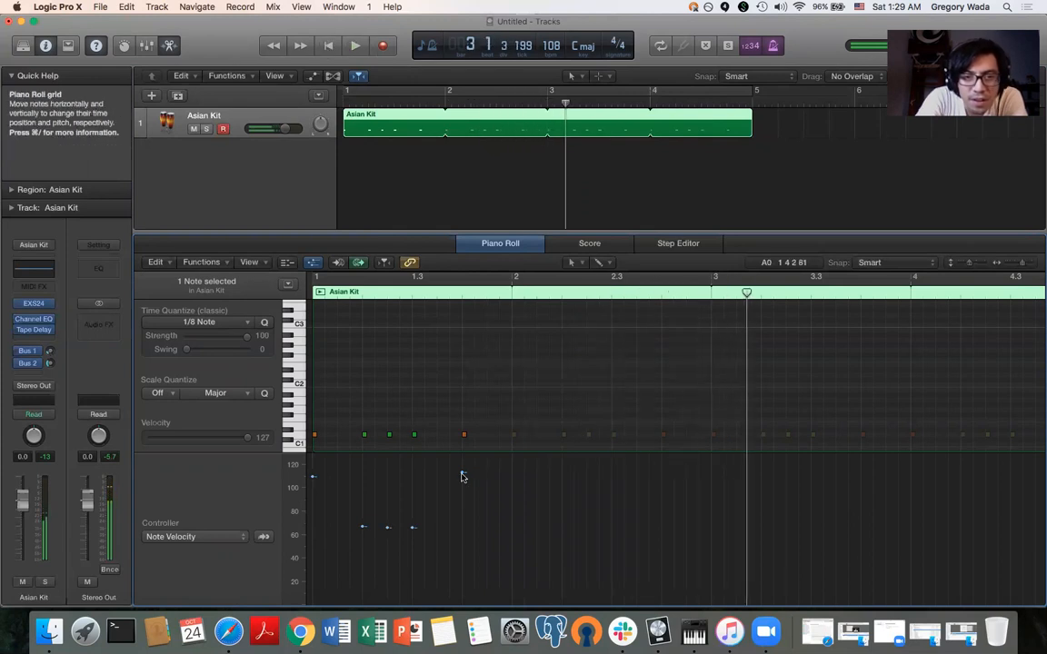
pyautogui.moveTo(463, 474); pyautogui.dragTo(461, 481)
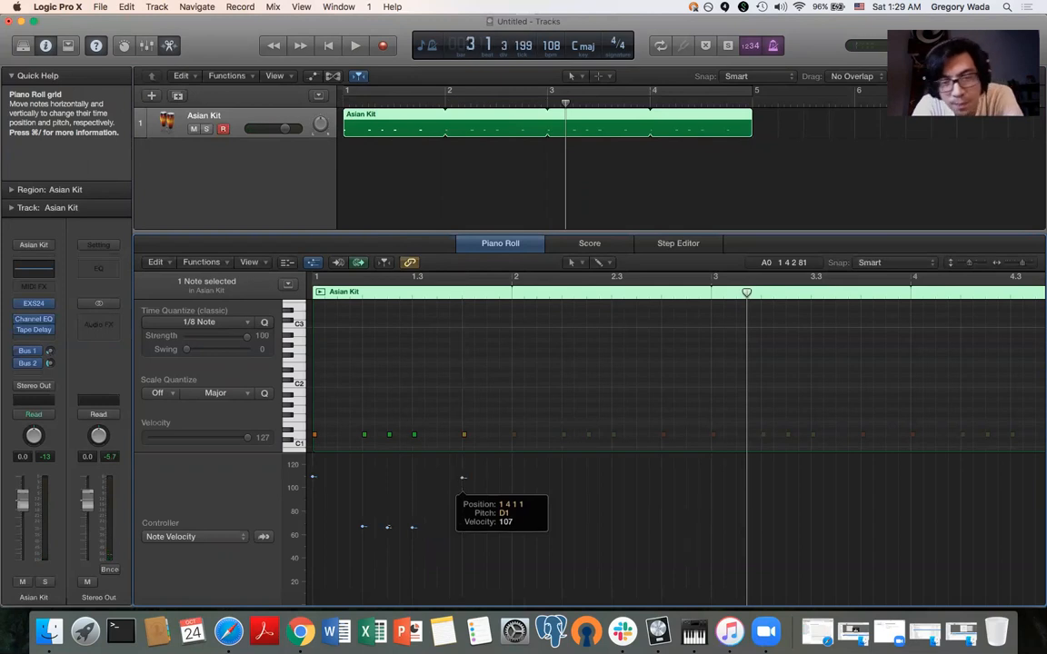
pyautogui.moveTo(463, 477); pyautogui.dragTo(463, 477)
# Raise the velocities of the second, third and fourth notes to about 101, and play the loop from the start
pyautogui.moveTo(386, 532); pyautogui.dragTo(389, 530)
pyautogui.moveTo(359, 488); pyautogui.dragTo(430, 488)
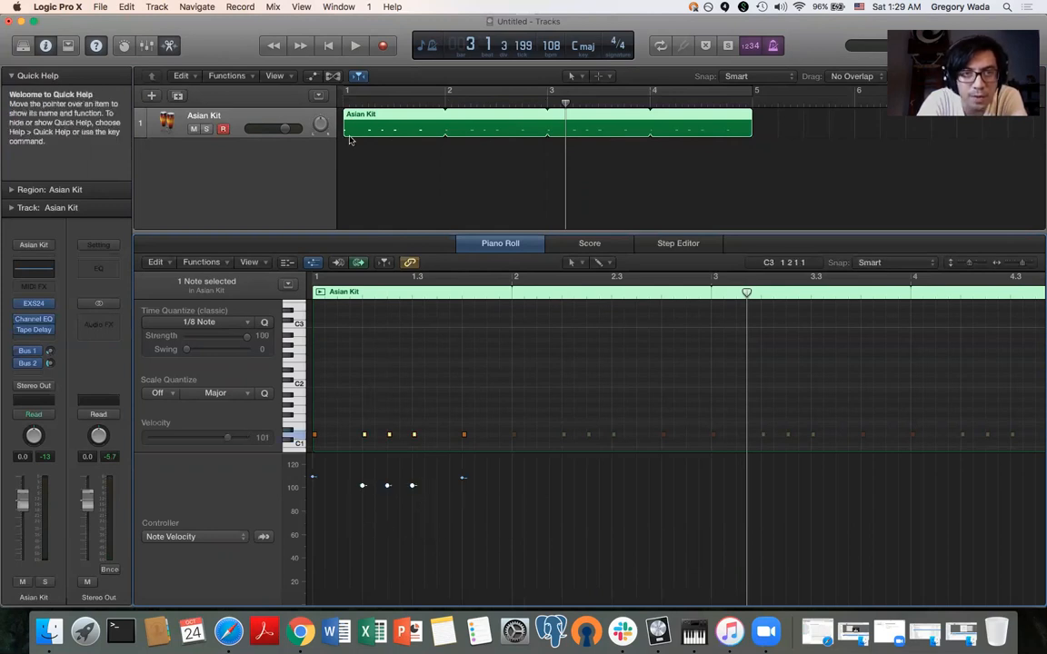
pyautogui.click(329, 46)
pyautogui.press('space')
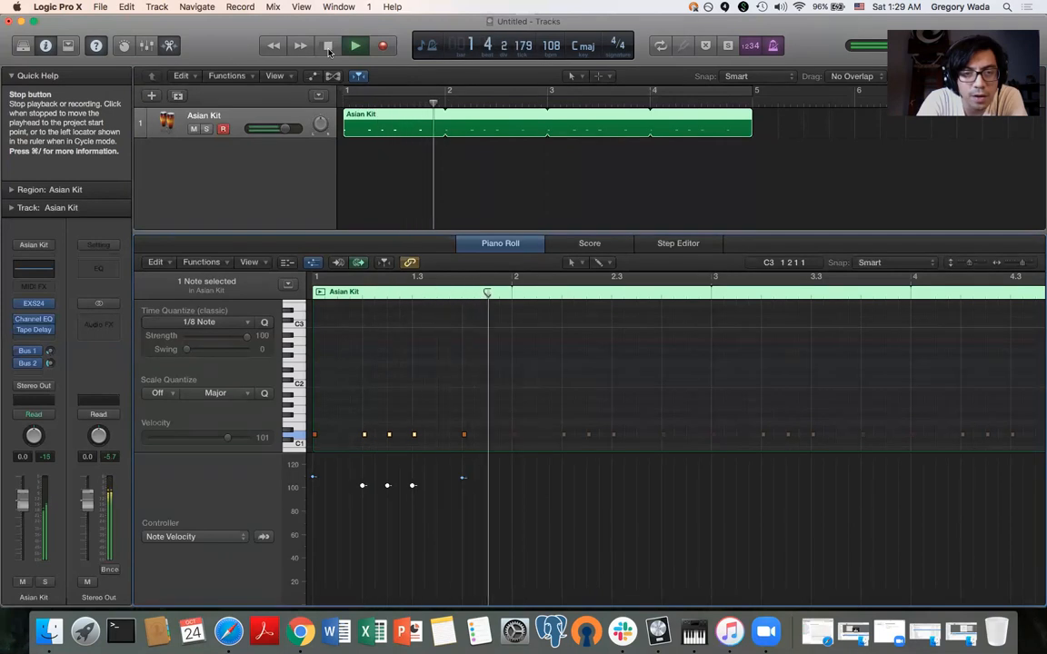
pyautogui.click(329, 46)
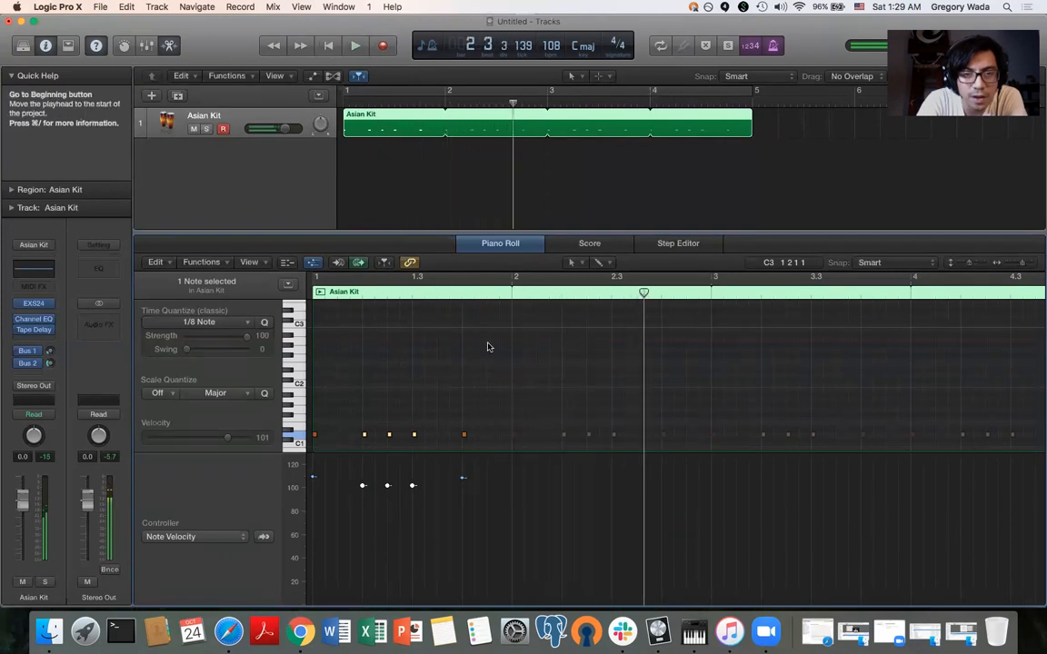
# Raise the velocities of the three middle notes to about 109, and play the loop from the start
pyautogui.moveTo(358, 479); pyautogui.dragTo(419, 478)
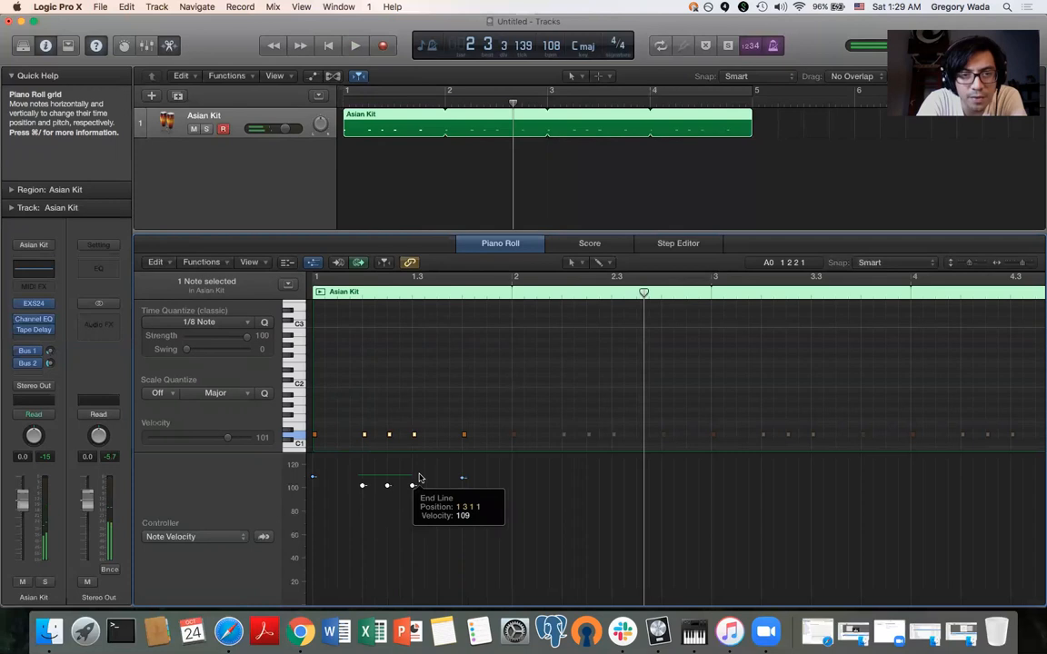
pyautogui.click(328, 46)
pyautogui.press('space')
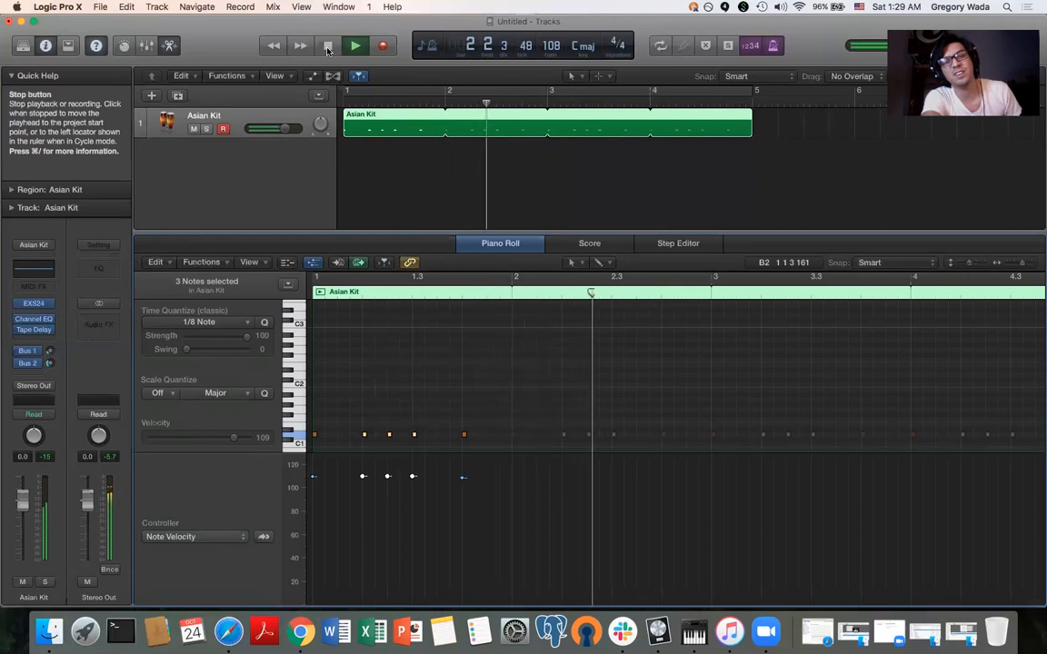
pyautogui.press('space')
# Lower the velocities of the three middle notes to about 80, and play the loop from the start
pyautogui.moveTo(361, 509)
pyautogui.mouseDown()
pyautogui.moveTo(421, 504)
pyautogui.moveTo(421, 514)
pyautogui.mouseUp()
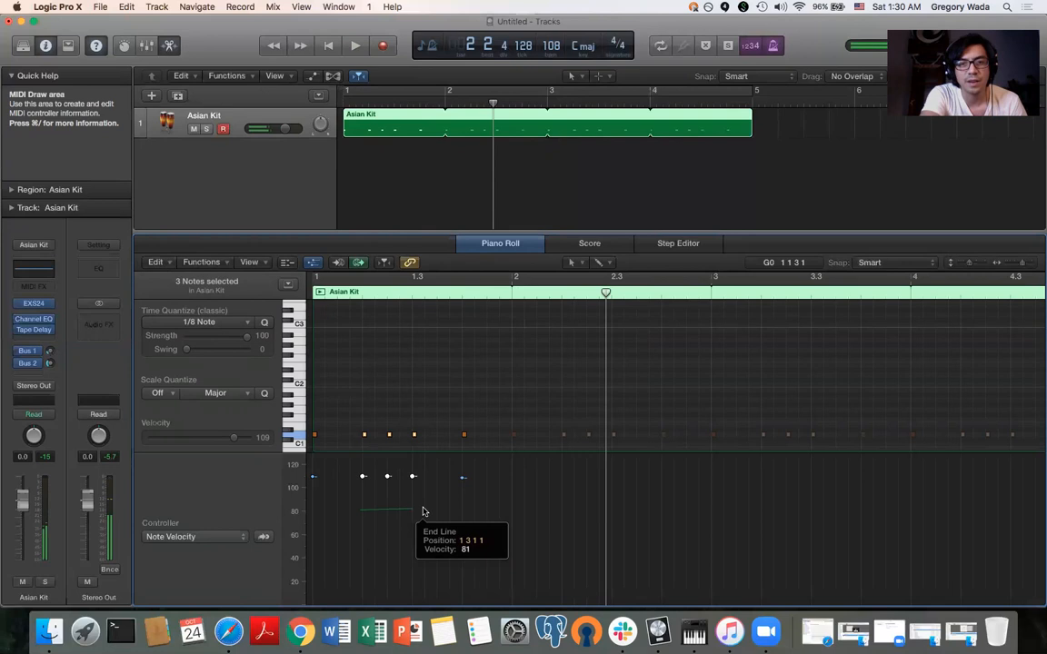
pyautogui.click(329, 46)
pyautogui.press('space')
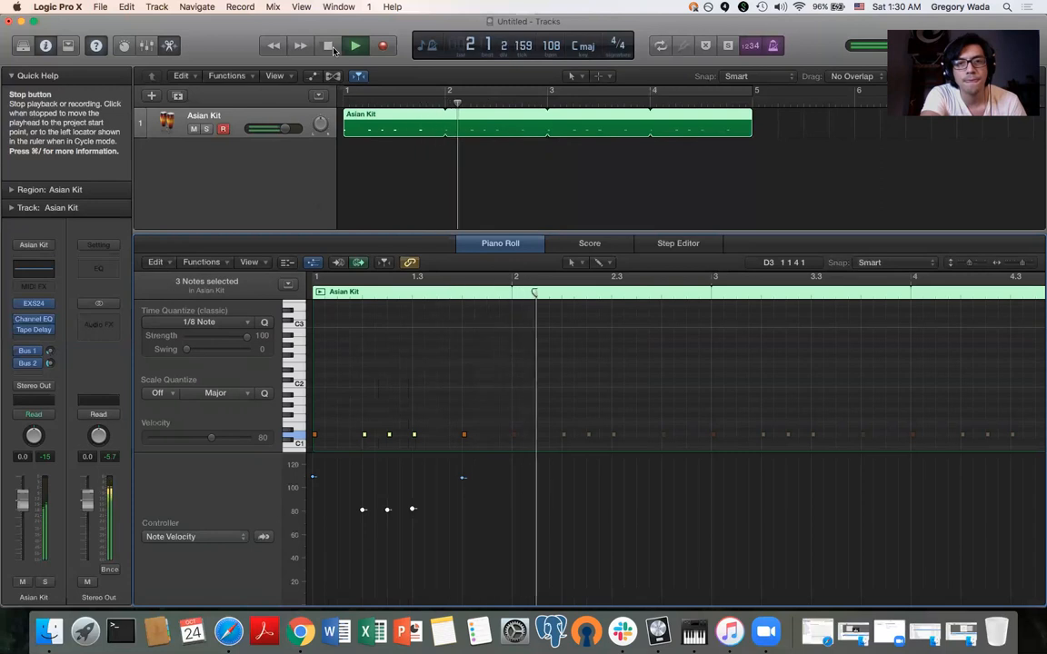
pyautogui.click(331, 46)
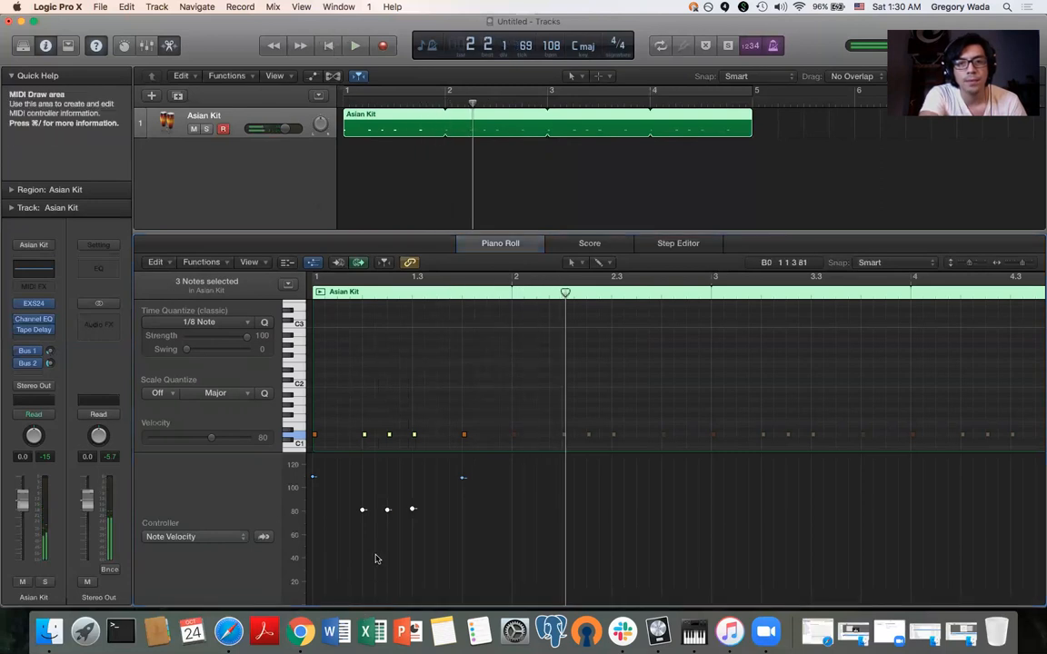
# Lower the third note's velocity to about 75, play the loop from the start, and raise that velocity slightly
pyautogui.click(392, 509)
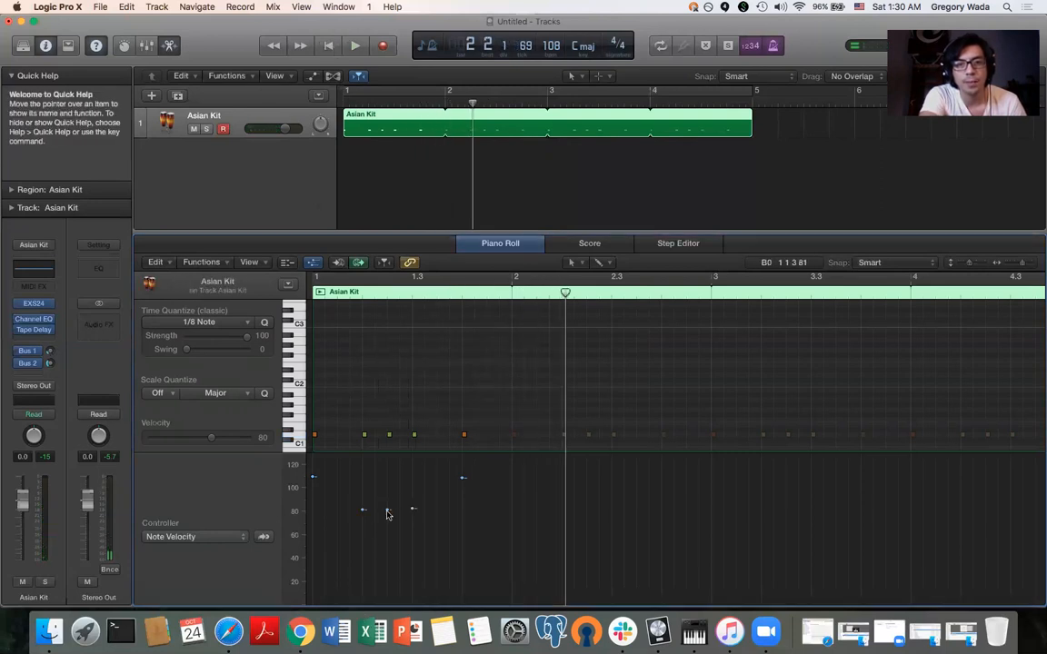
pyautogui.click(387, 510)
pyautogui.moveTo(387, 511); pyautogui.dragTo(387, 515)
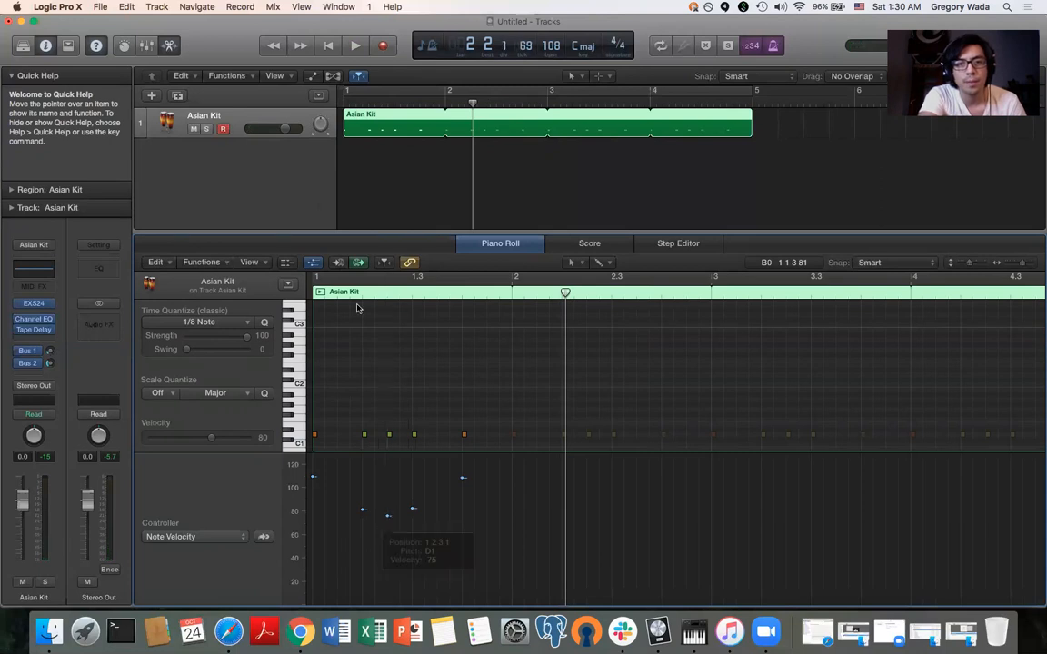
pyautogui.click(329, 46)
pyautogui.press('space')
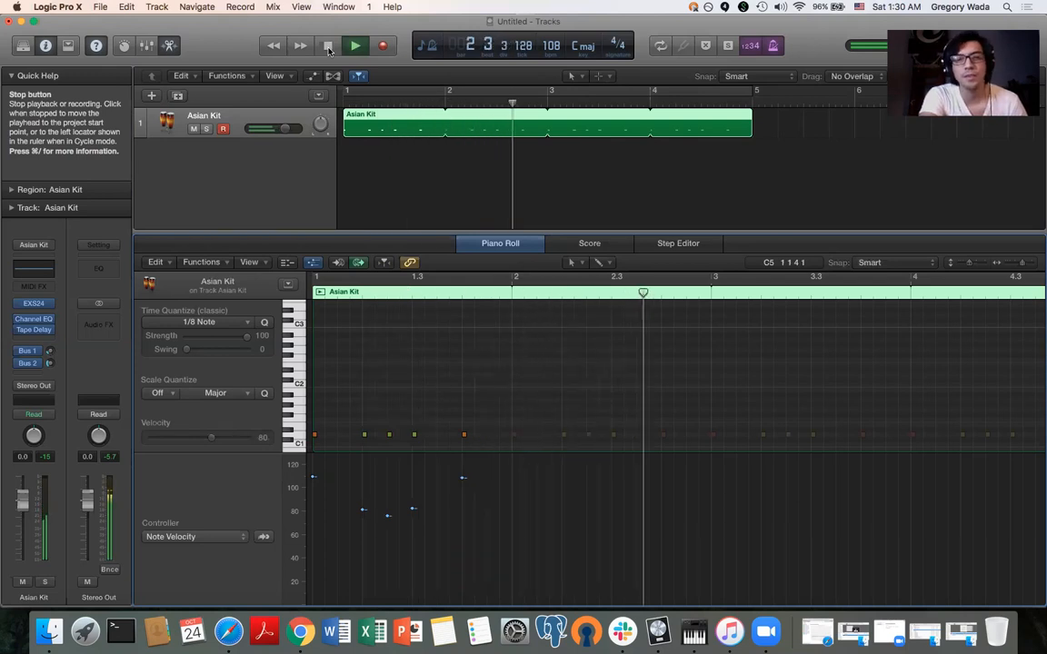
pyautogui.click(329, 47)
pyautogui.click(388, 516)
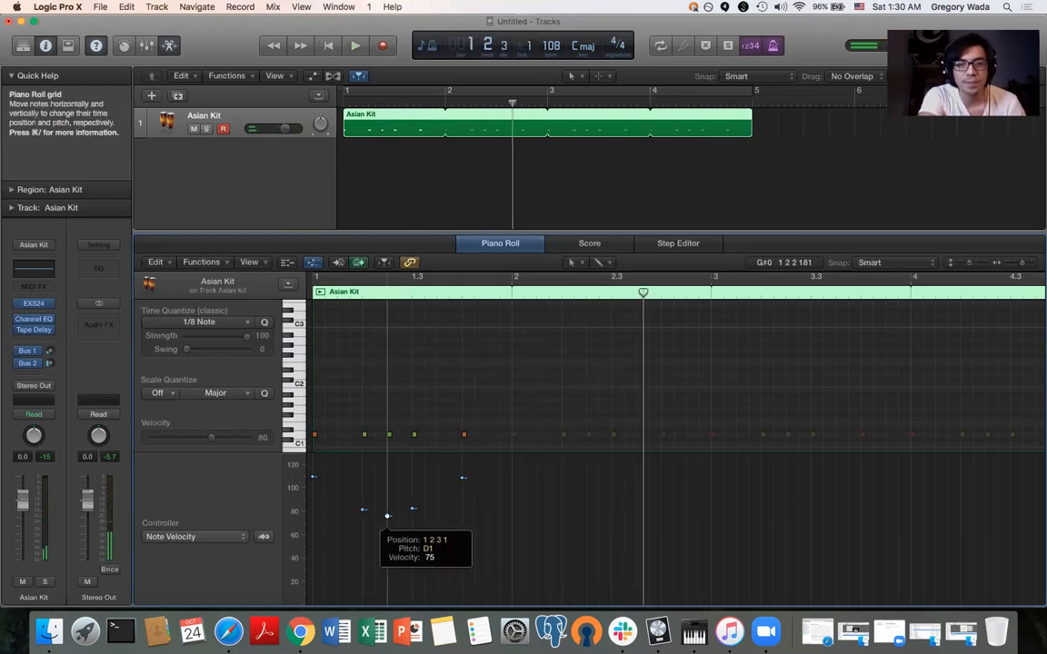
pyautogui.moveTo(387, 513); pyautogui.dragTo(387, 516)
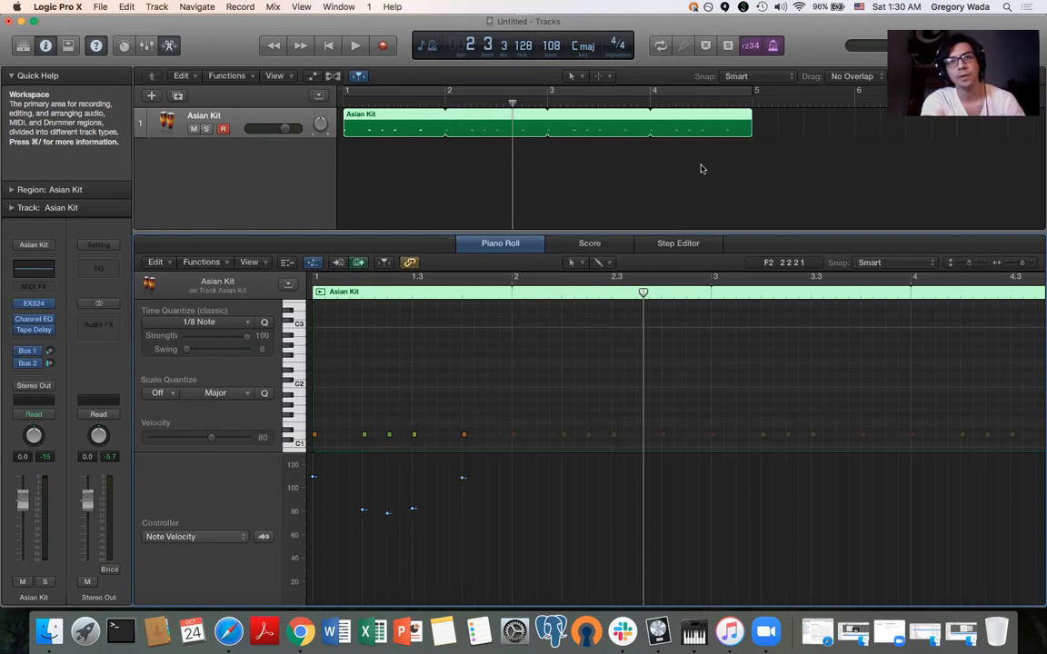
# Switch to the Untitled 1 project window, play it with the metronome, and return the playhead to the start
pyautogui.hotkey('ctrl', 'Up')
pyautogui.click(413, 191)
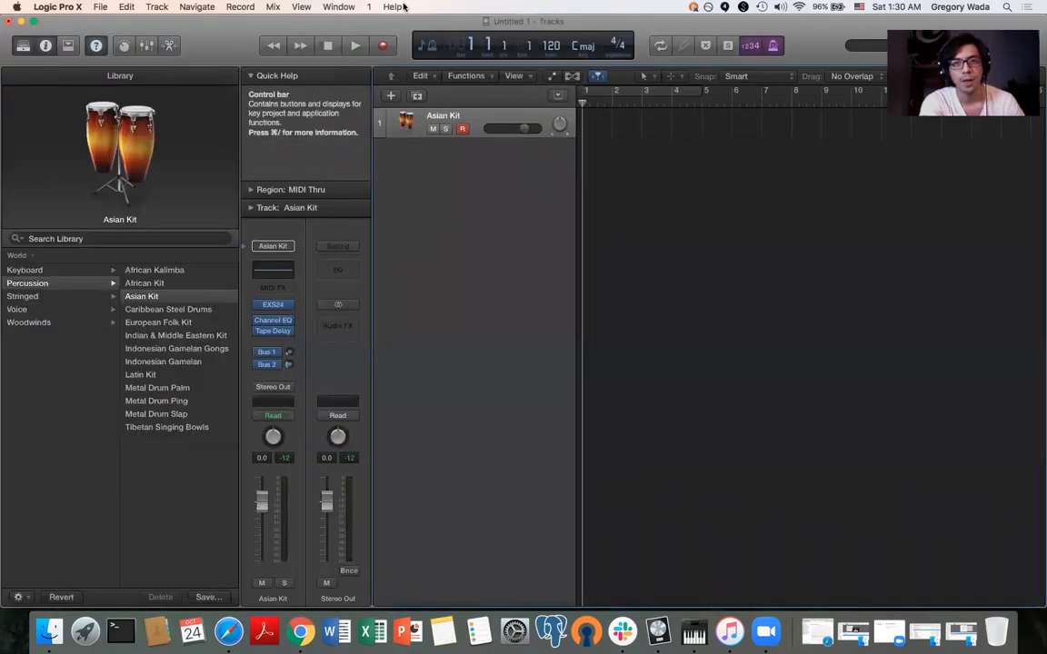
pyautogui.click(359, 47)
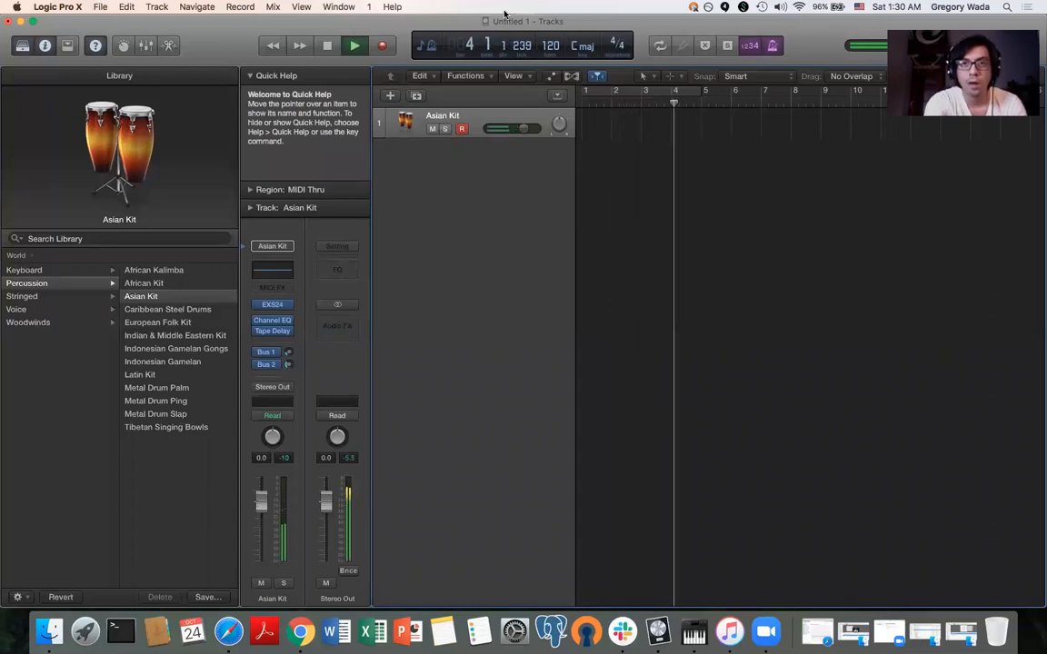
pyautogui.press('space')
pyautogui.click(327, 45)
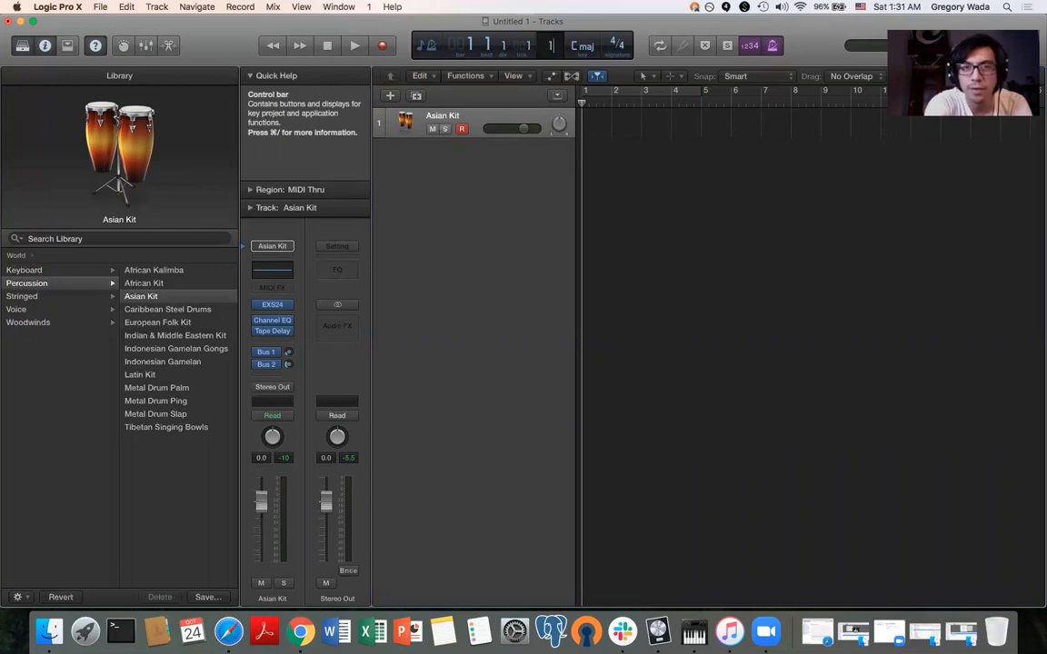
# Set the project tempo to 100, rehearse with playback from the start, and open the Score editor
pyautogui.click(355, 46)
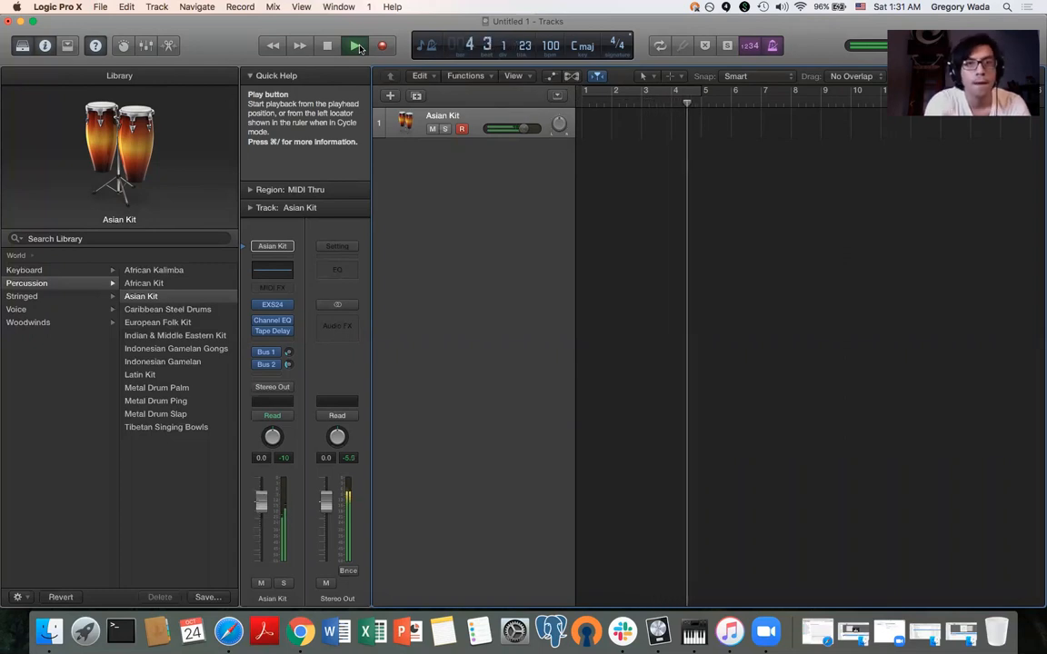
pyautogui.click(328, 47)
pyautogui.press('n')
pyautogui.click(328, 46)
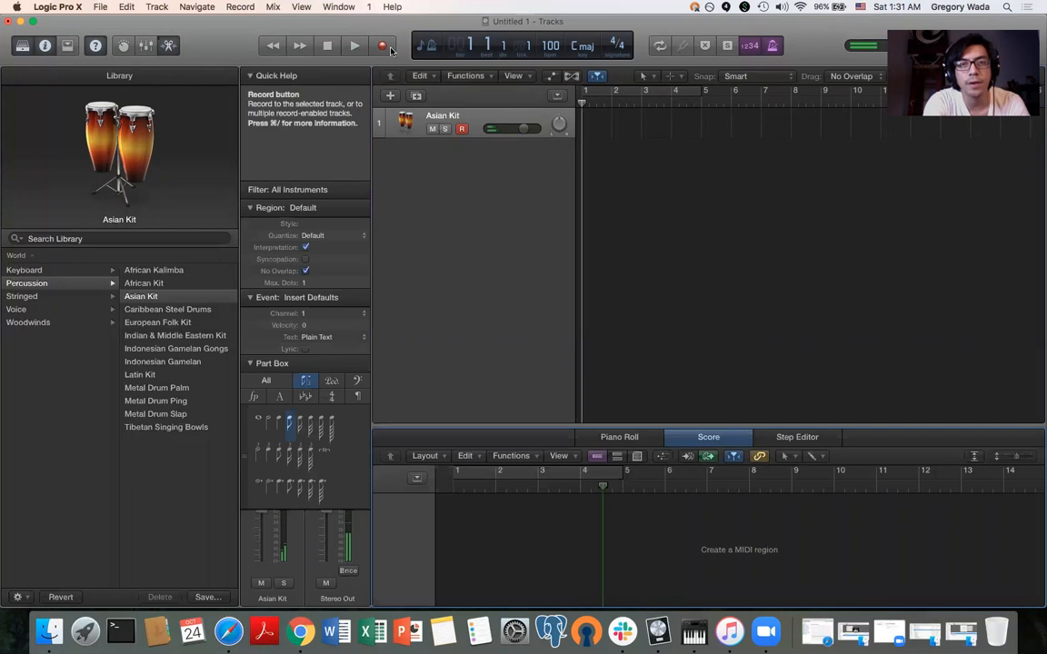
# Record a take of about three bars on the Asian Kit track, and play it in the Piano Roll
pyautogui.click(385, 47)
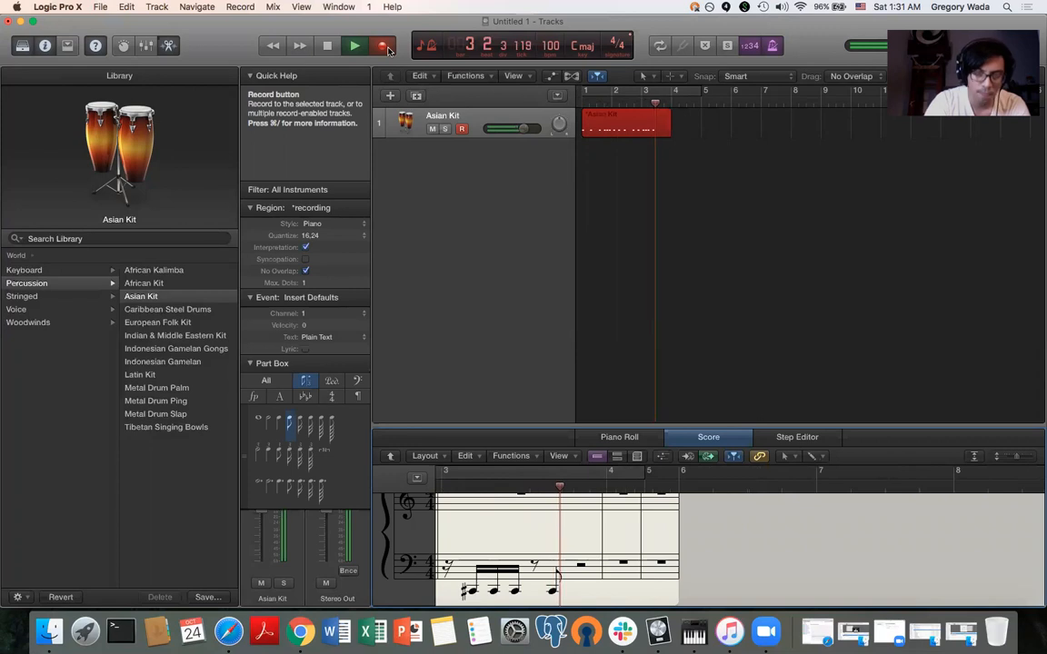
pyautogui.press('space')
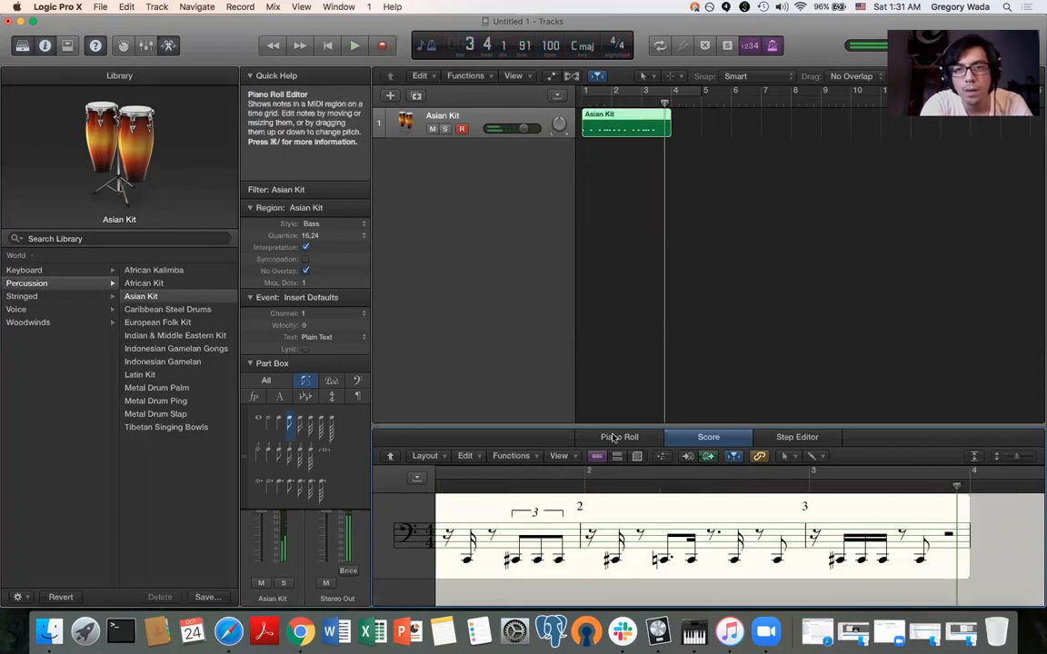
pyautogui.click(613, 439)
pyautogui.click(327, 46)
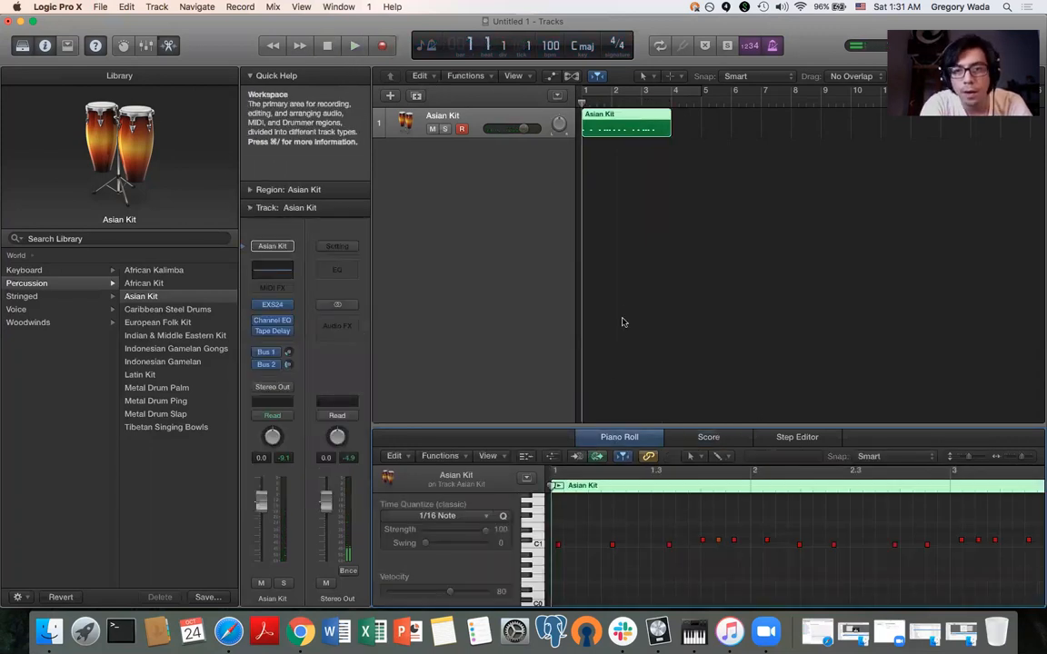
pyautogui.press('space')
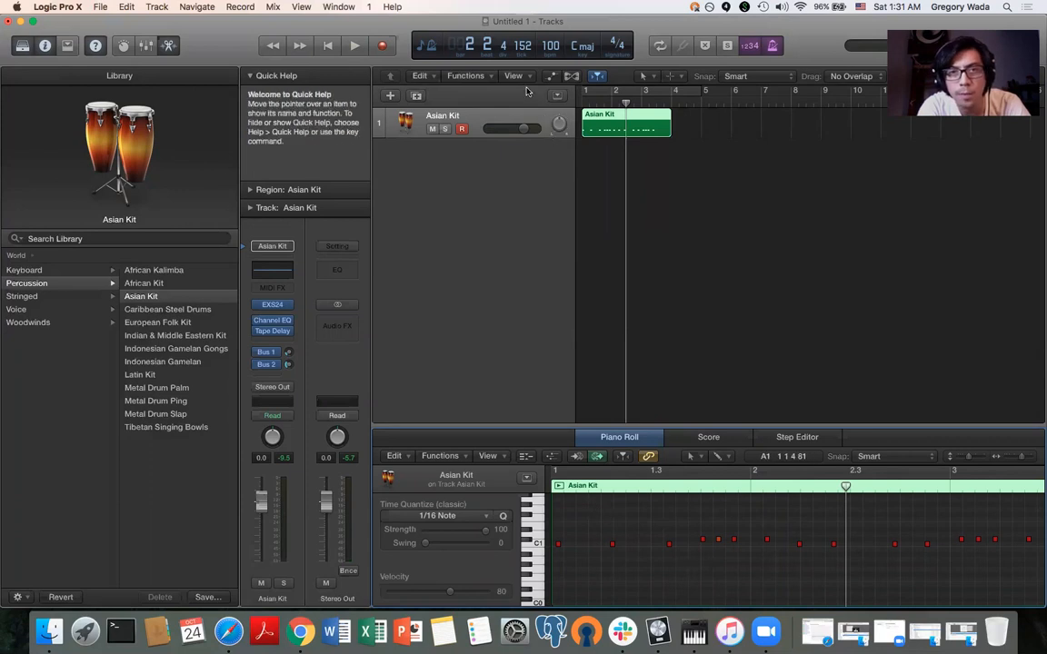
# Replay the recorded take from the start and delete its region
pyautogui.click(328, 46)
pyautogui.press('space')
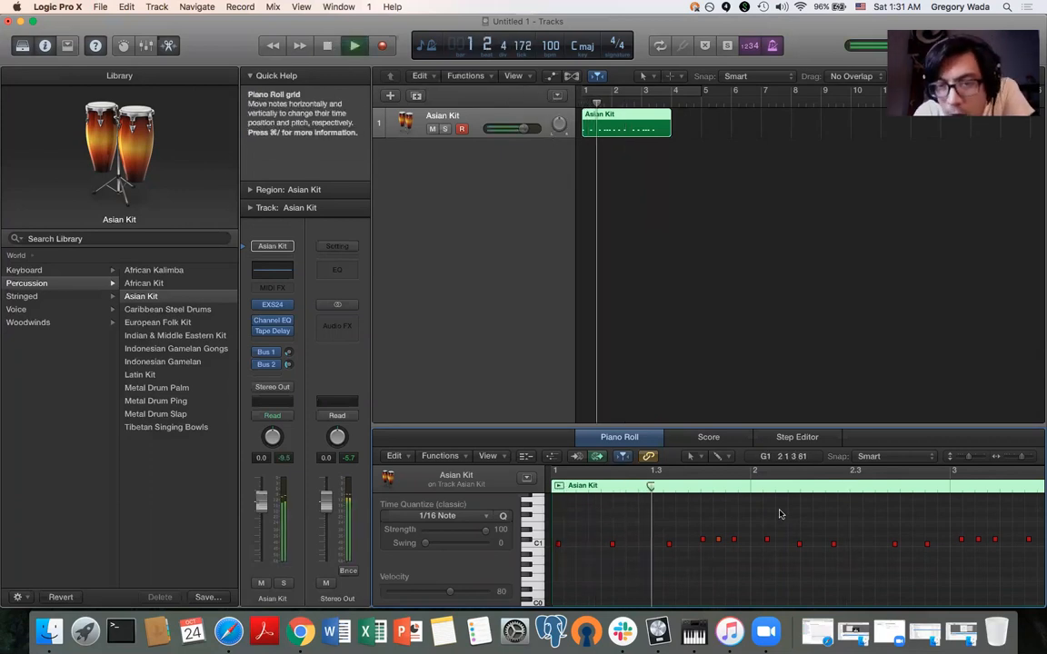
pyautogui.press('space')
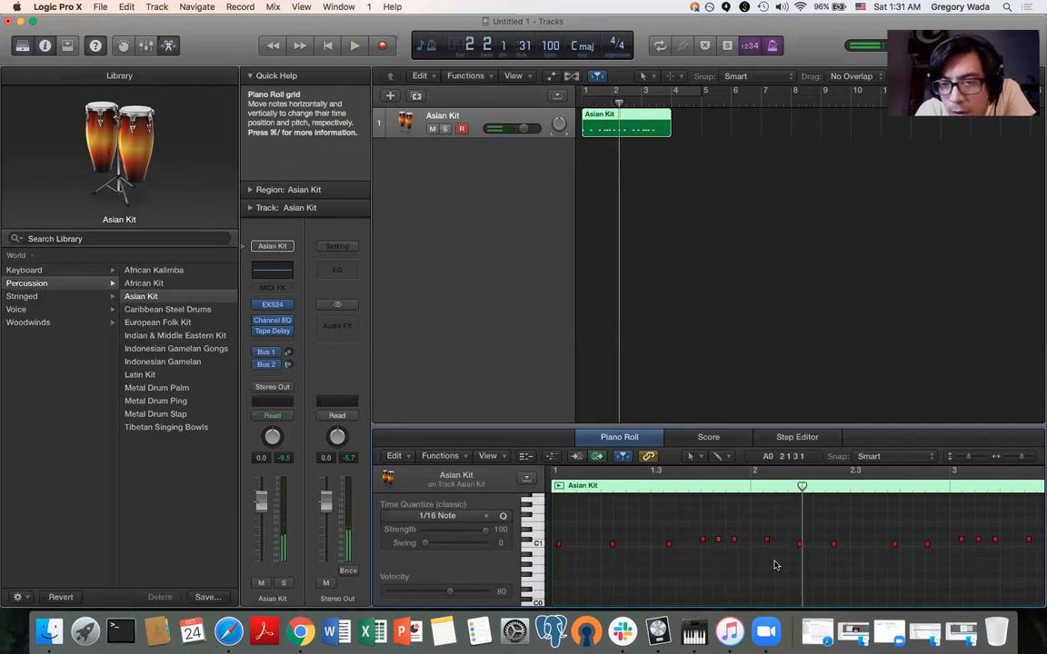
pyautogui.hscroll(-1, 774, 565)
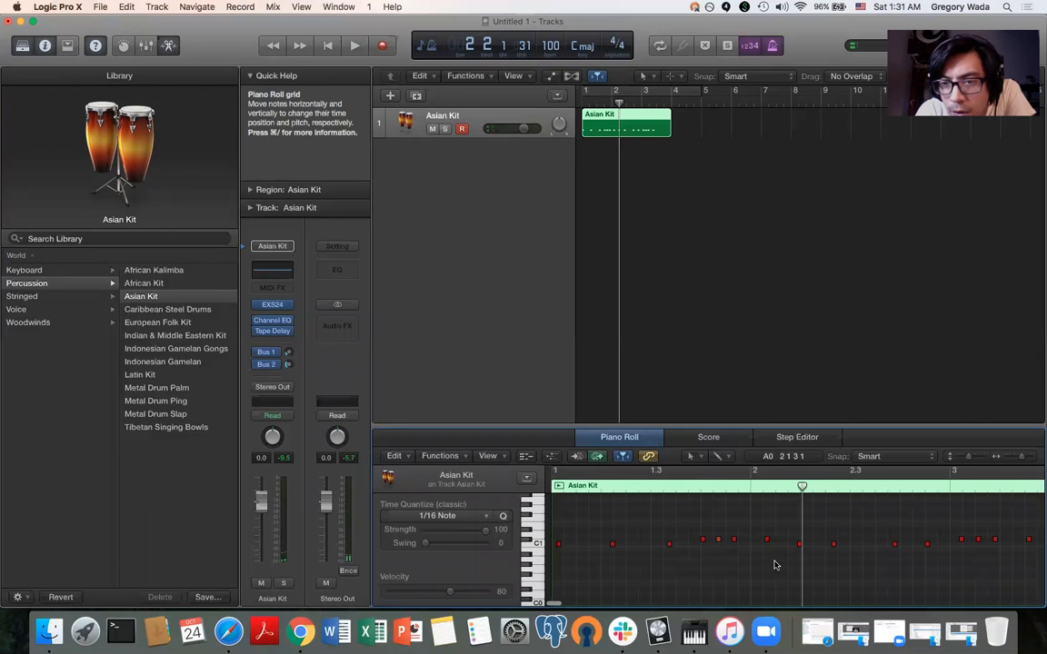
pyautogui.press('super+Left')
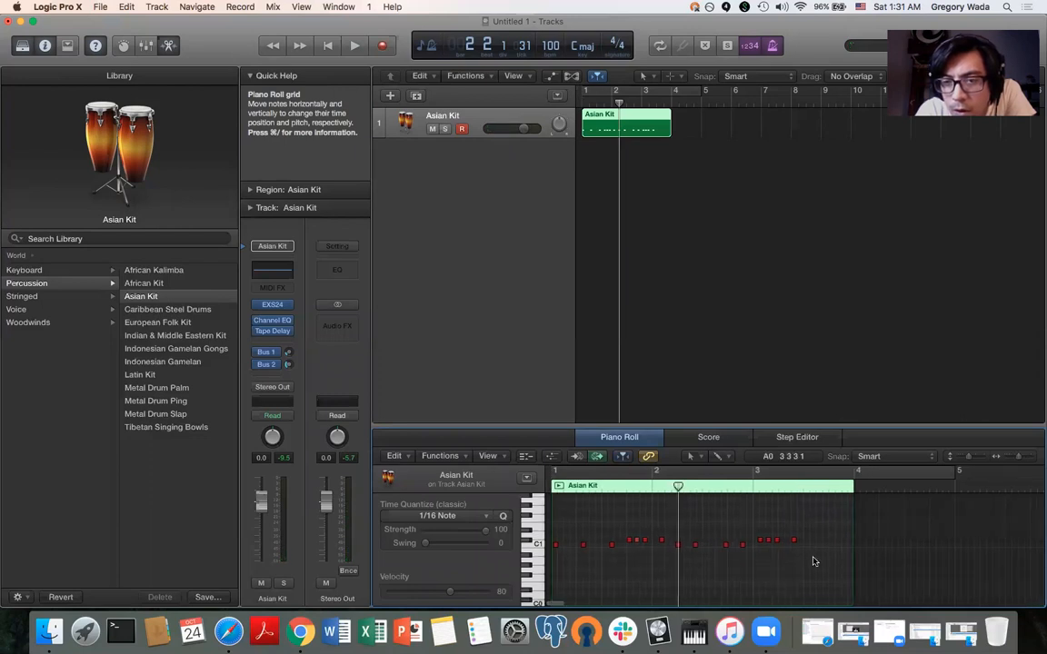
pyautogui.press('Delete')
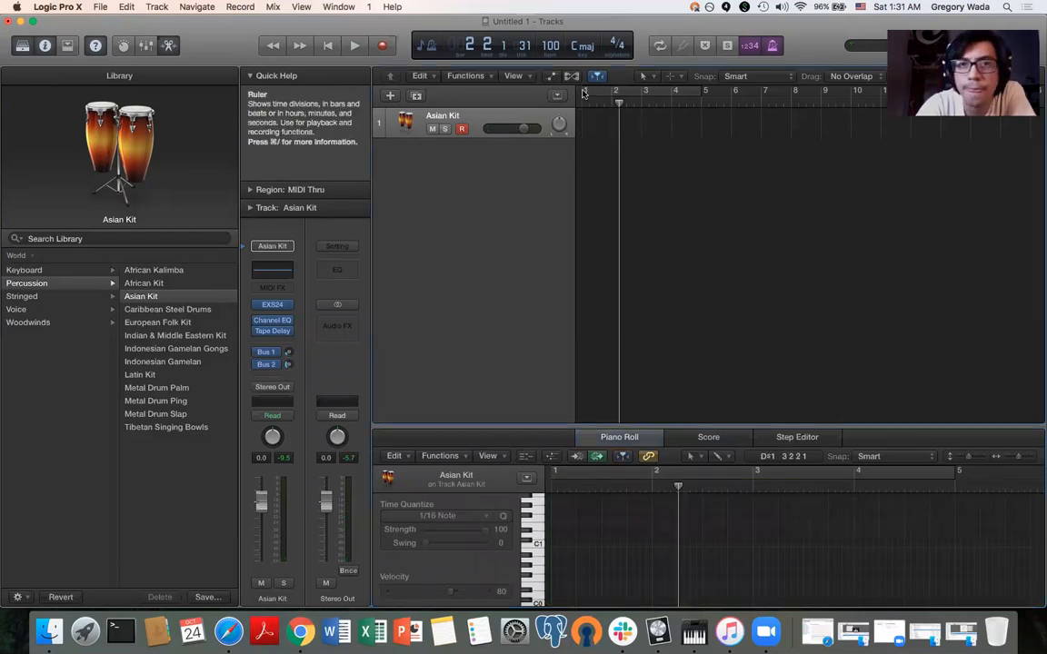
# Play the empty Asian Kit track from the start to rehearse the pattern with the metronome
pyautogui.click(551, 45)
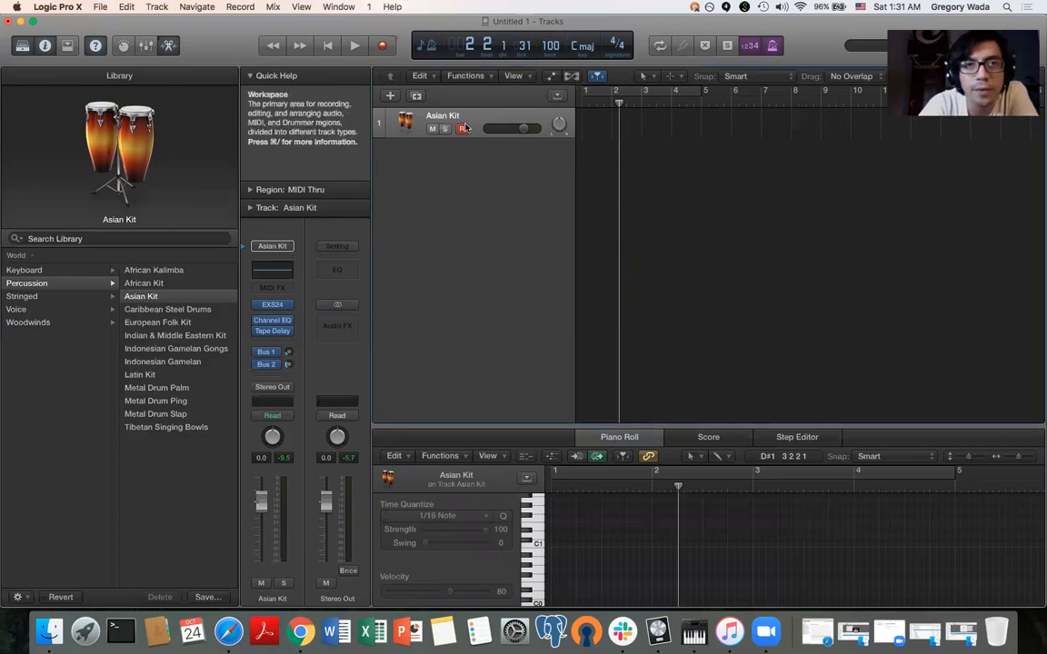
pyautogui.click(328, 45)
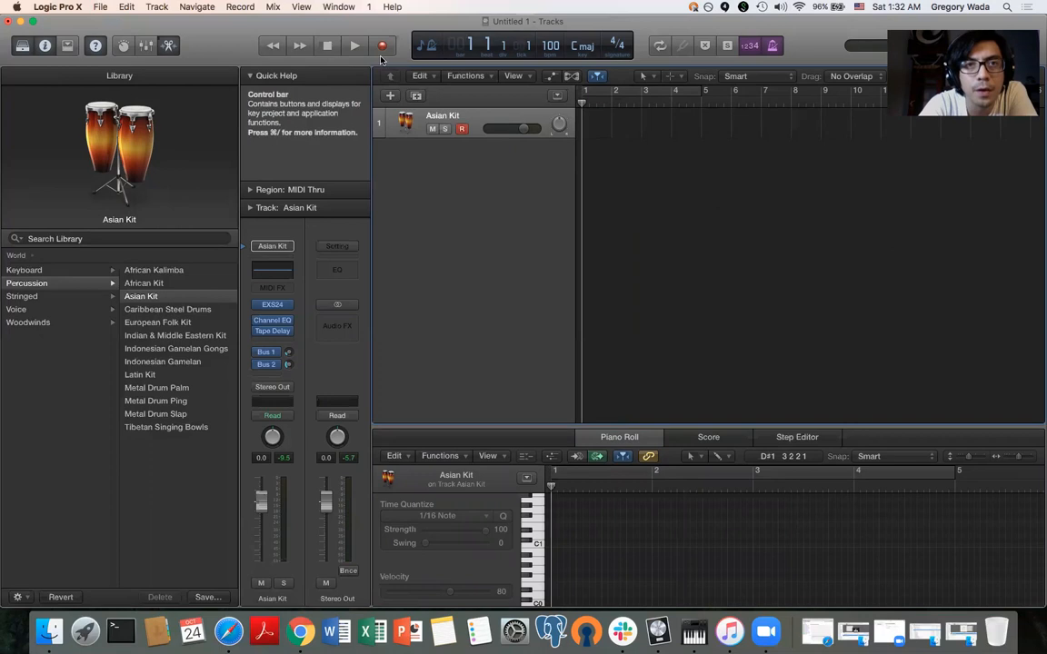
pyautogui.click(354, 46)
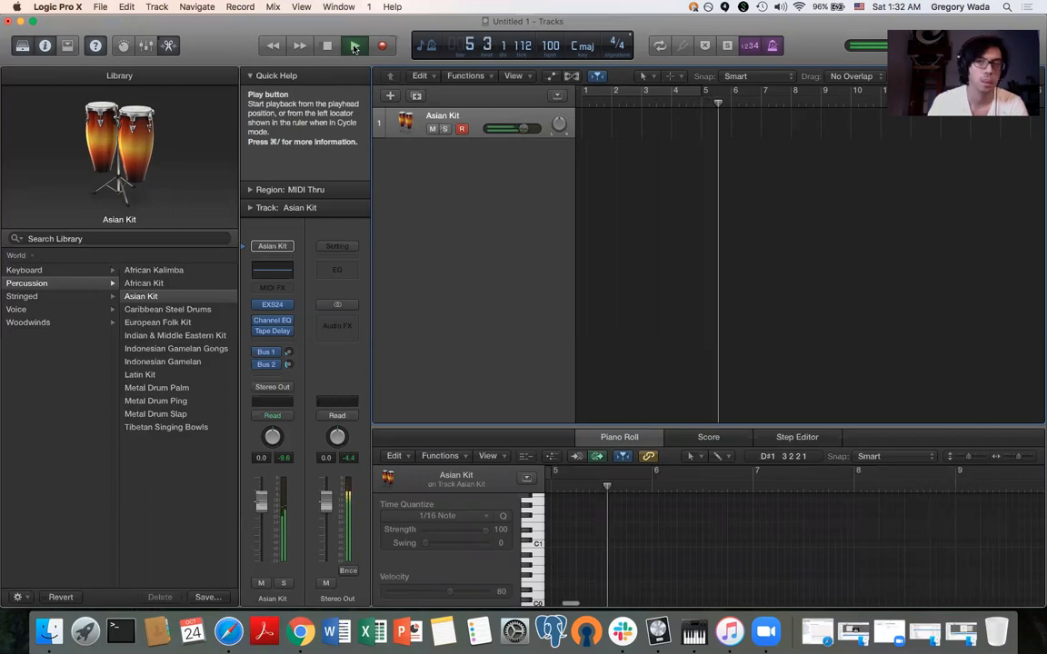
# Record a new take of about three bars on the Asian Kit track, and play it from the start
pyautogui.click(328, 47)
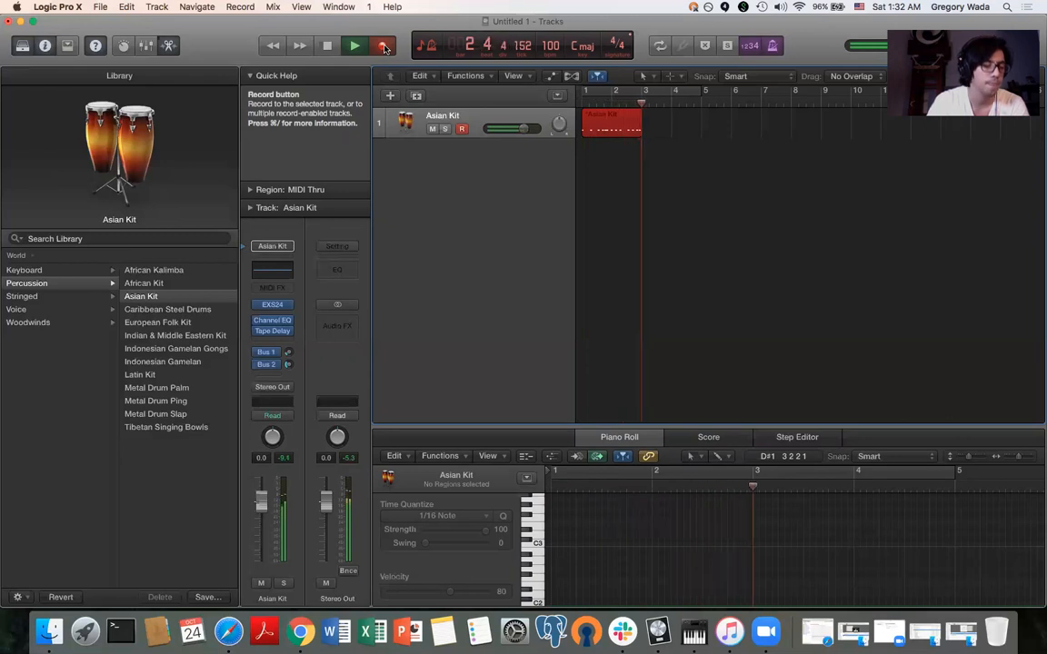
pyautogui.press('space')
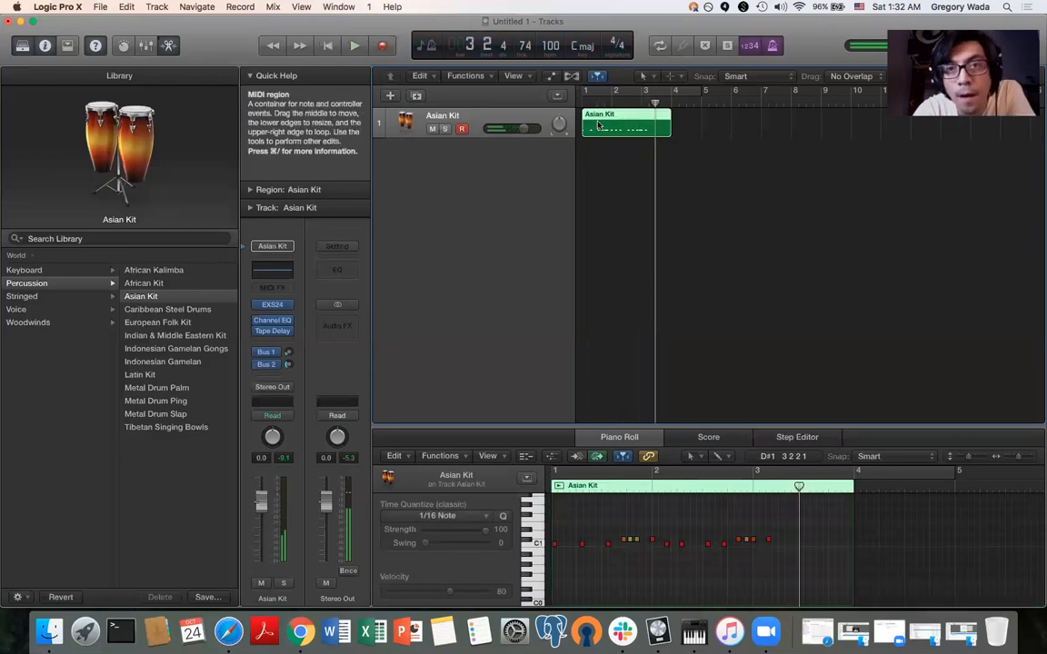
pyautogui.click(329, 49)
pyautogui.press('space')
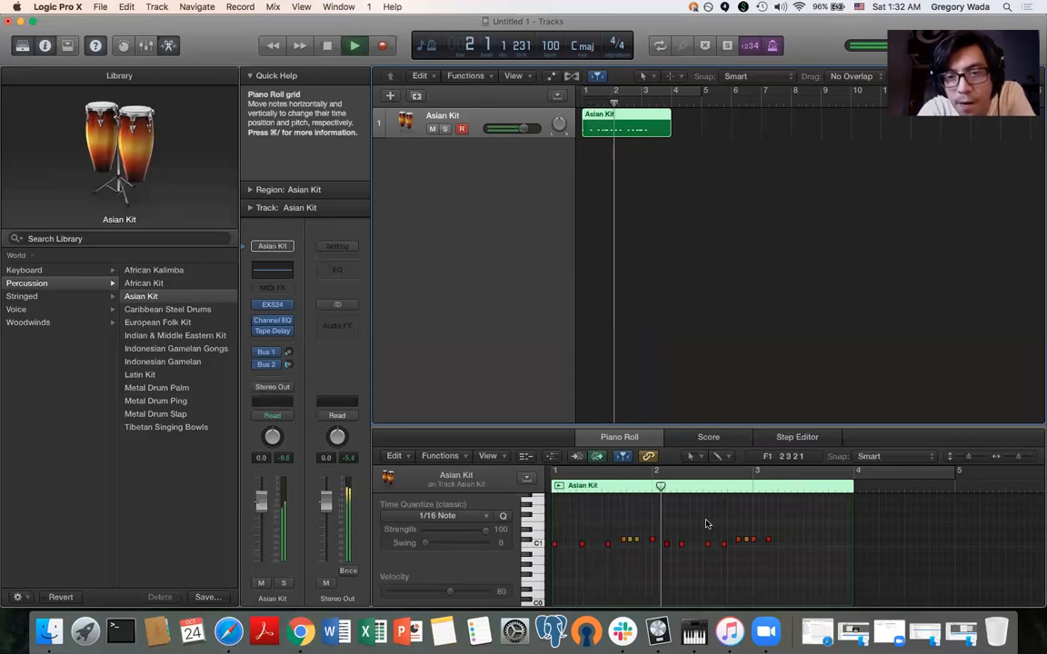
# Play the recorded take in the Piano Roll and delete its region from the Asian Kit track
pyautogui.press('space')
pyautogui.press('space')
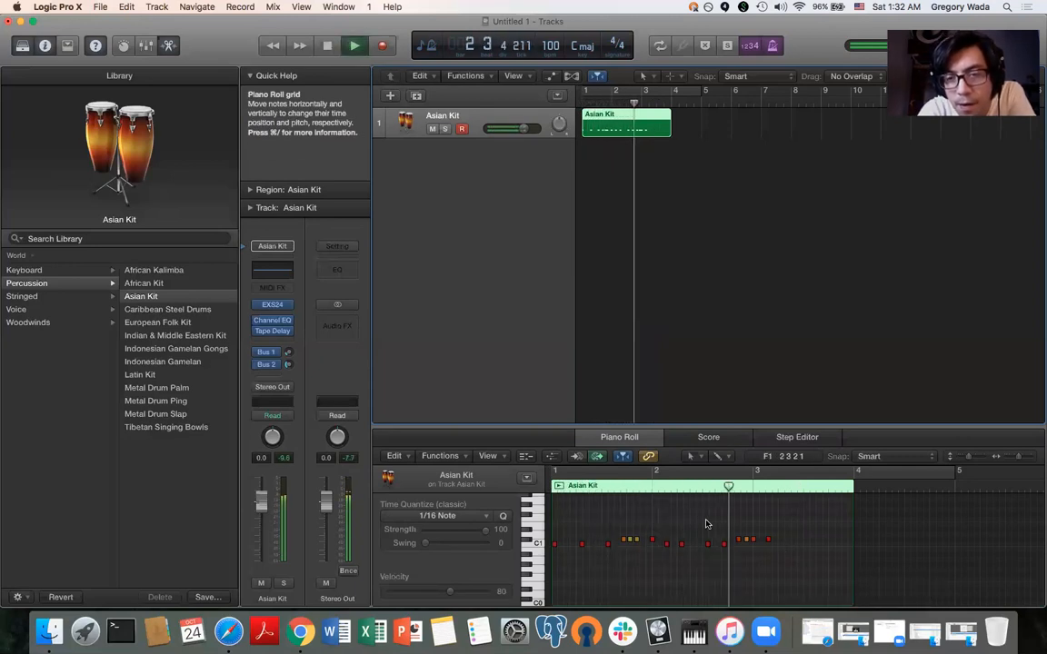
pyautogui.press('space')
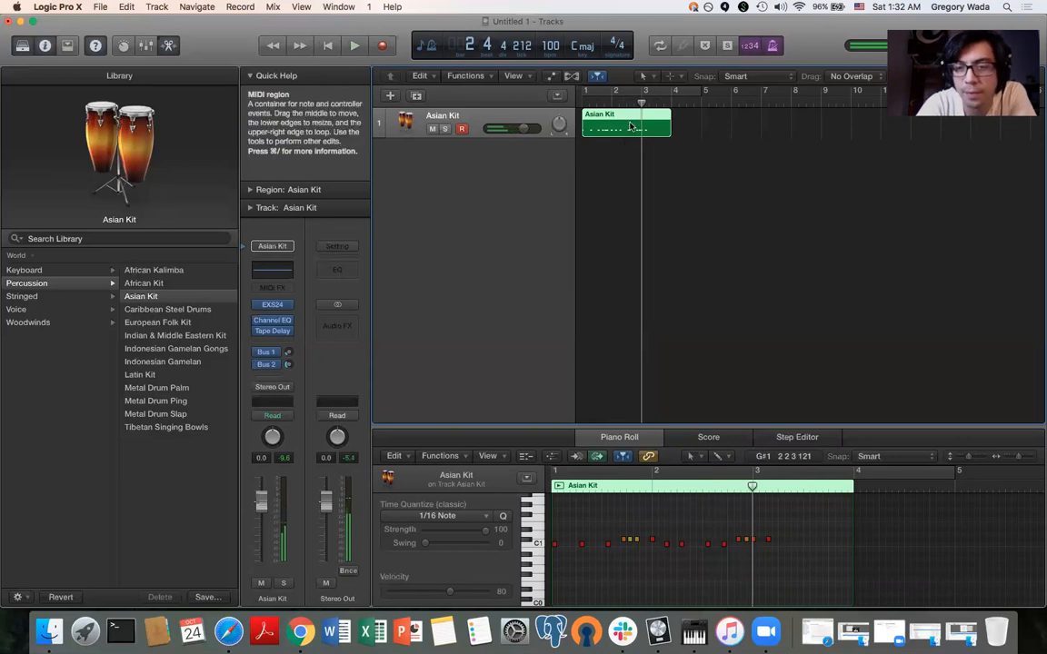
pyautogui.press('Delete')
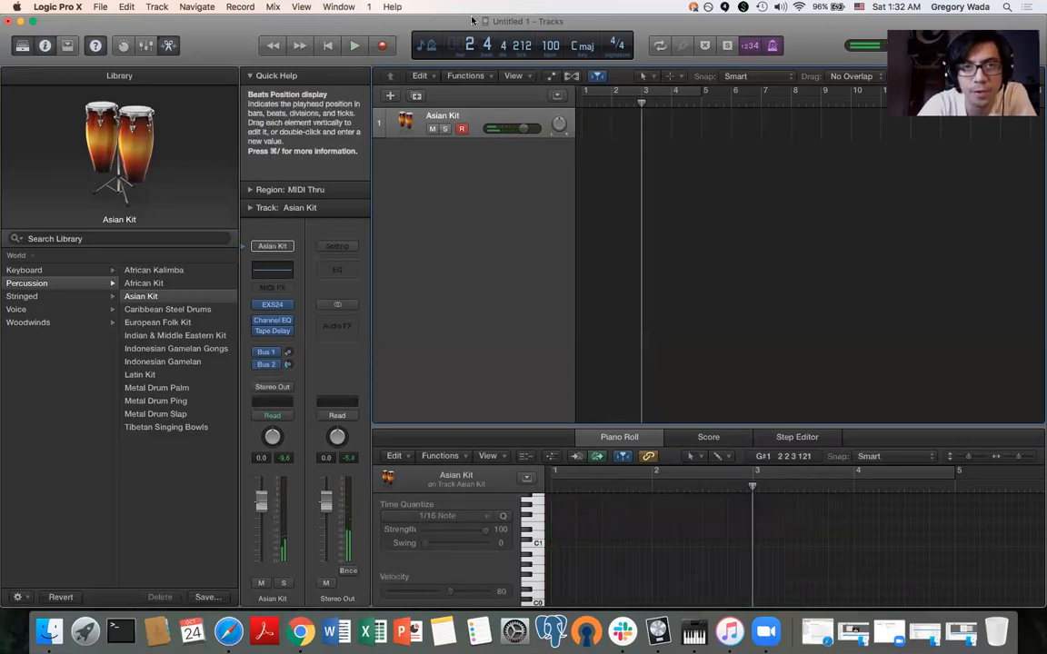
# Set the project tempo to 80 and record a take of about two bars on the Asian Kit track from the start
pyautogui.click(327, 46)
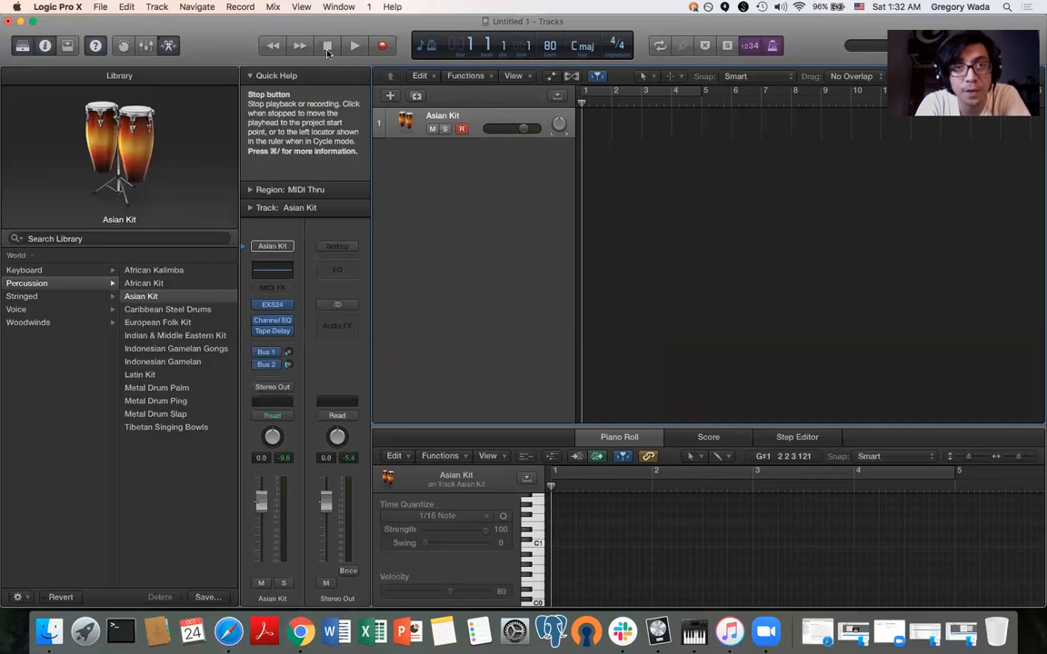
pyautogui.click(389, 49)
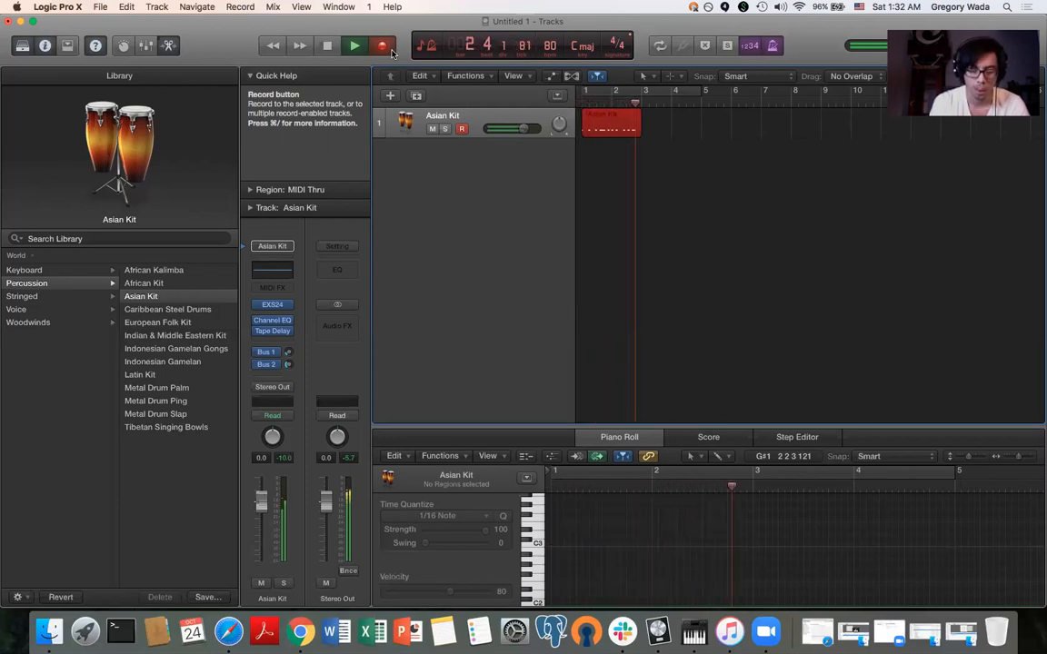
pyautogui.press('space')
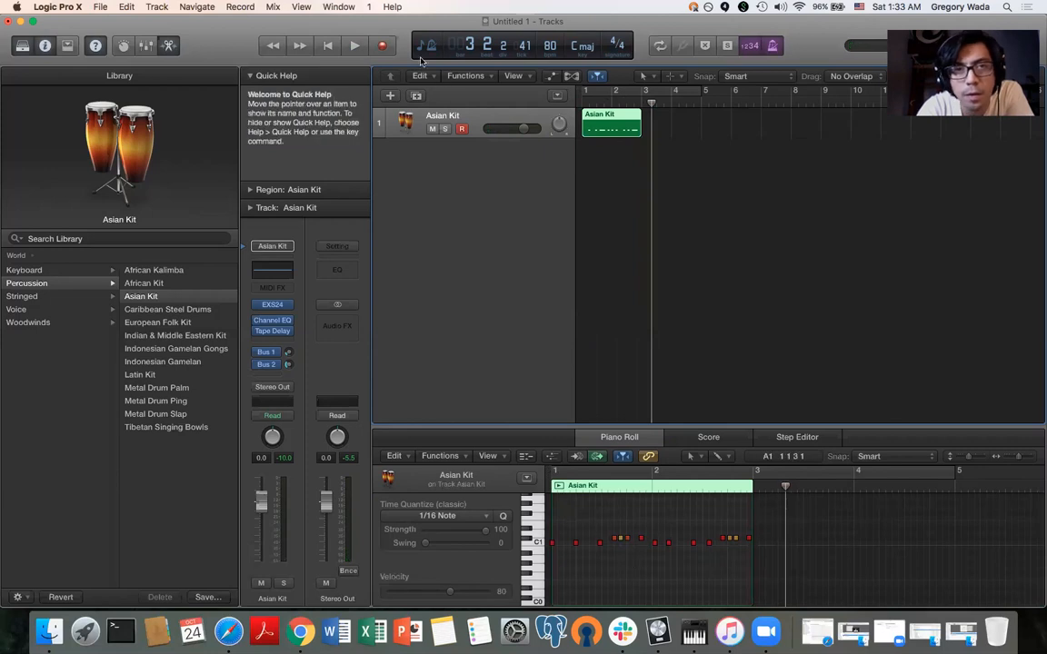
# Play the beginning of the new two-bar take to check its timing
pyautogui.click(581, 100)
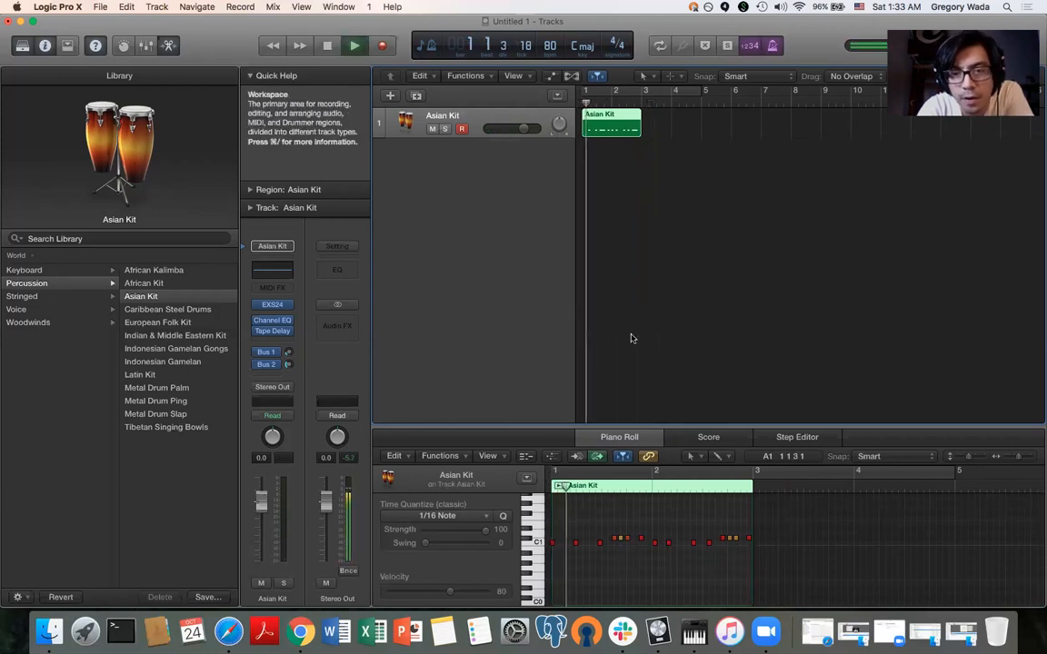
pyautogui.press('space')
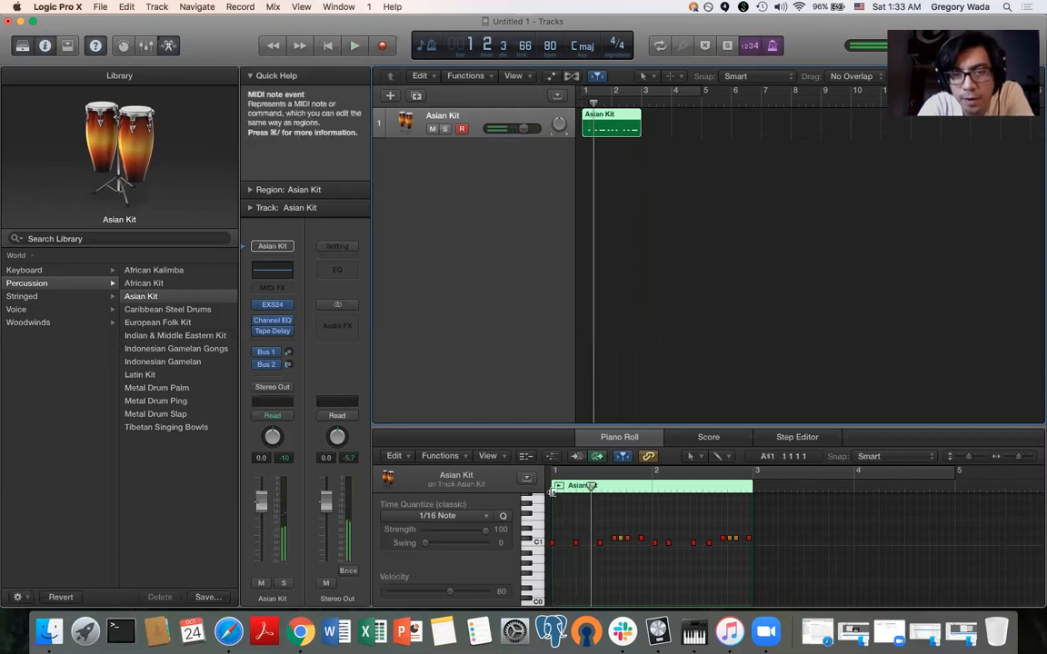
pyautogui.press('space')
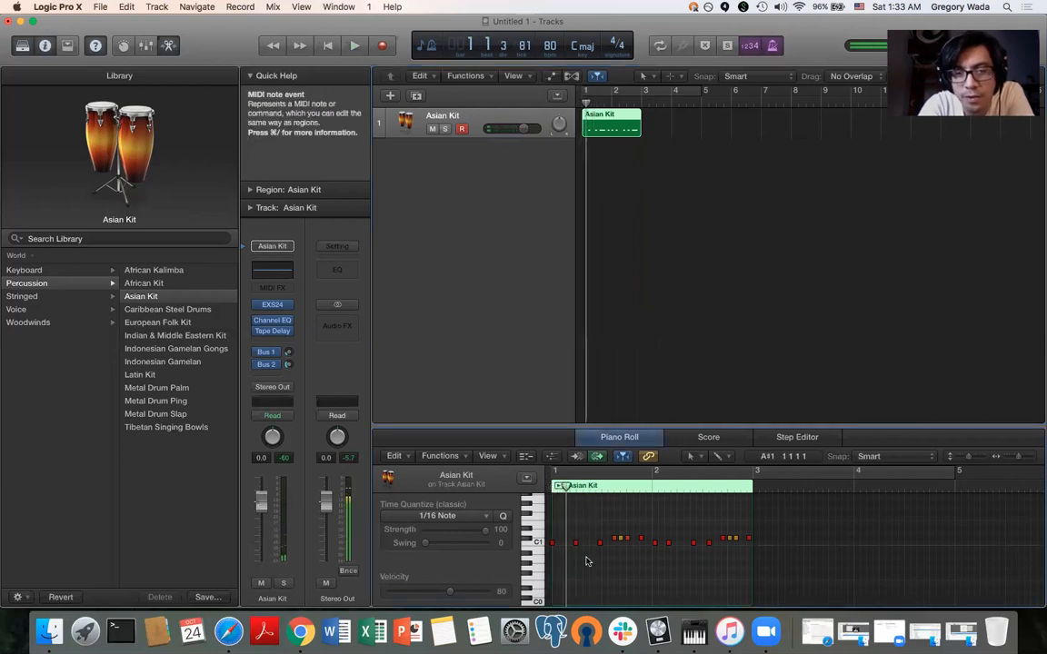
# Quantize all notes of the two-bar take to 1/16 Note, and play the region from the start
pyautogui.press('super+Right')
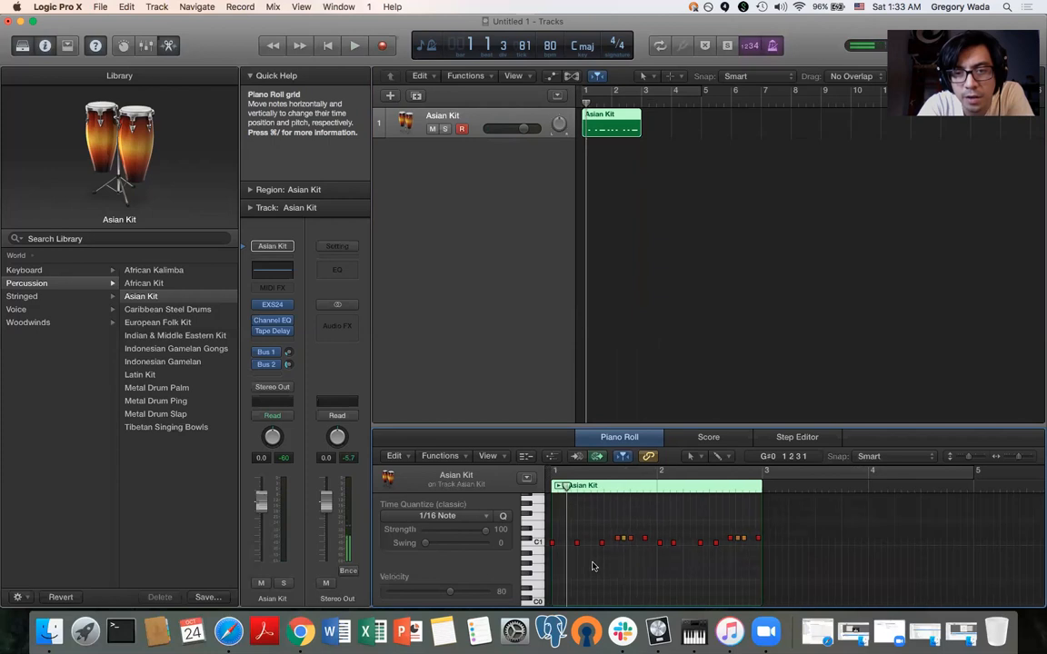
pyautogui.moveTo(778, 574); pyautogui.dragTo(548, 508)
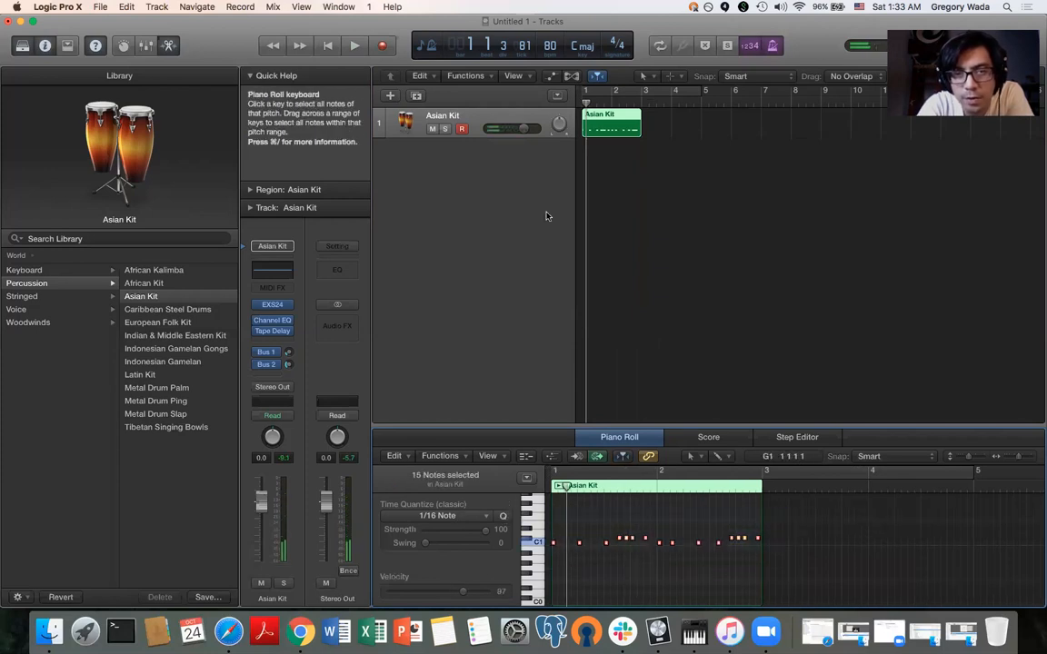
pyautogui.click(323, 44)
pyautogui.press('space')
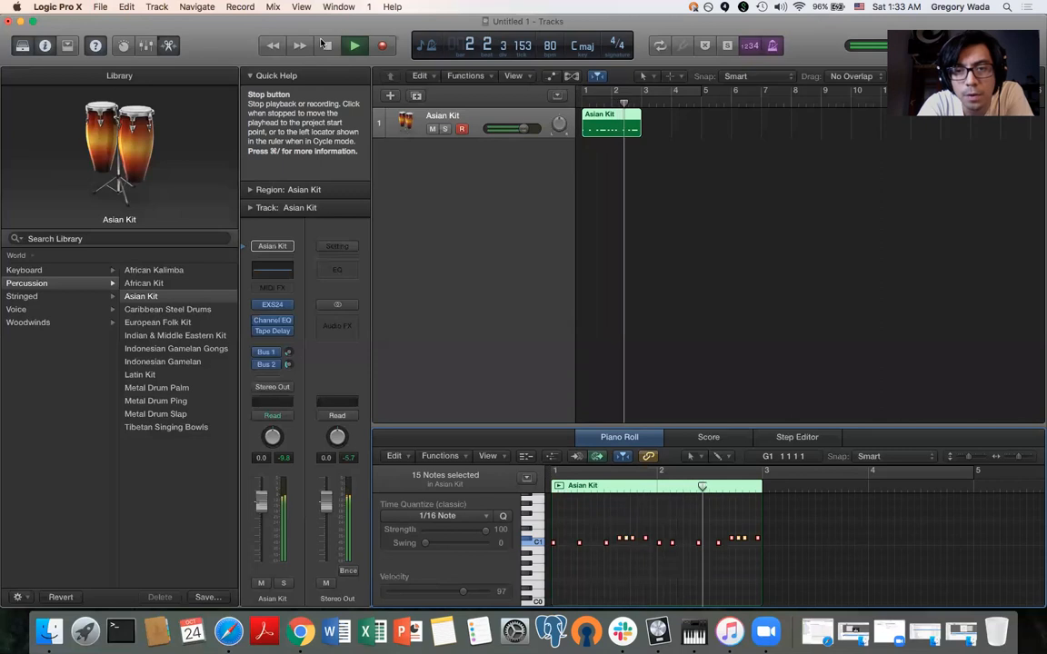
pyautogui.press('space')
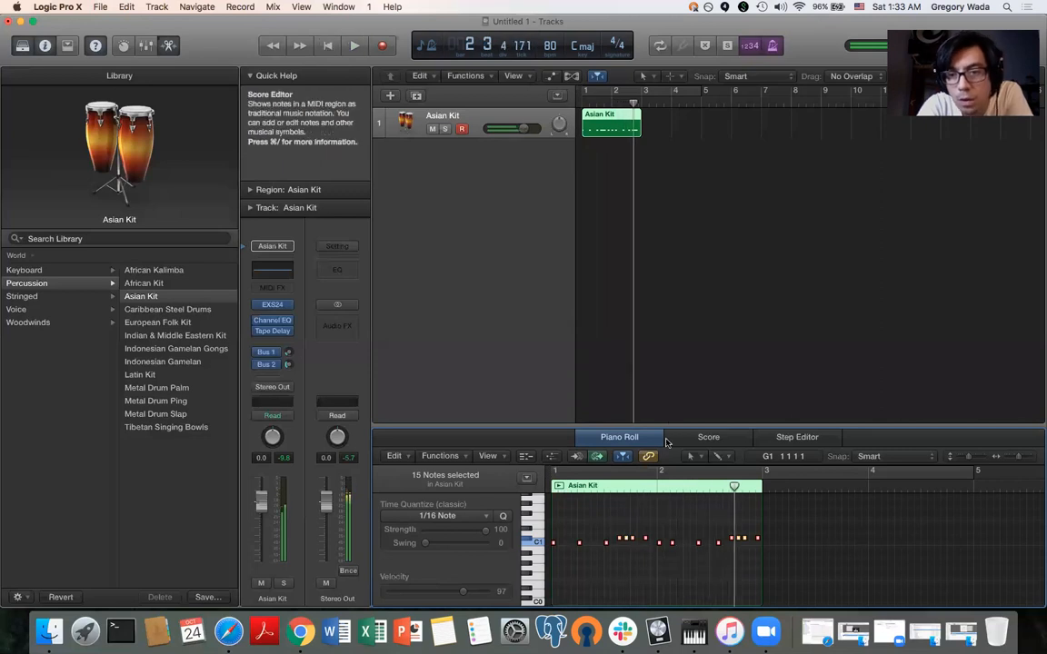
# Move the last C1 note earlier onto beat 3 of bar 2, and play the region from the start
pyautogui.click(714, 544)
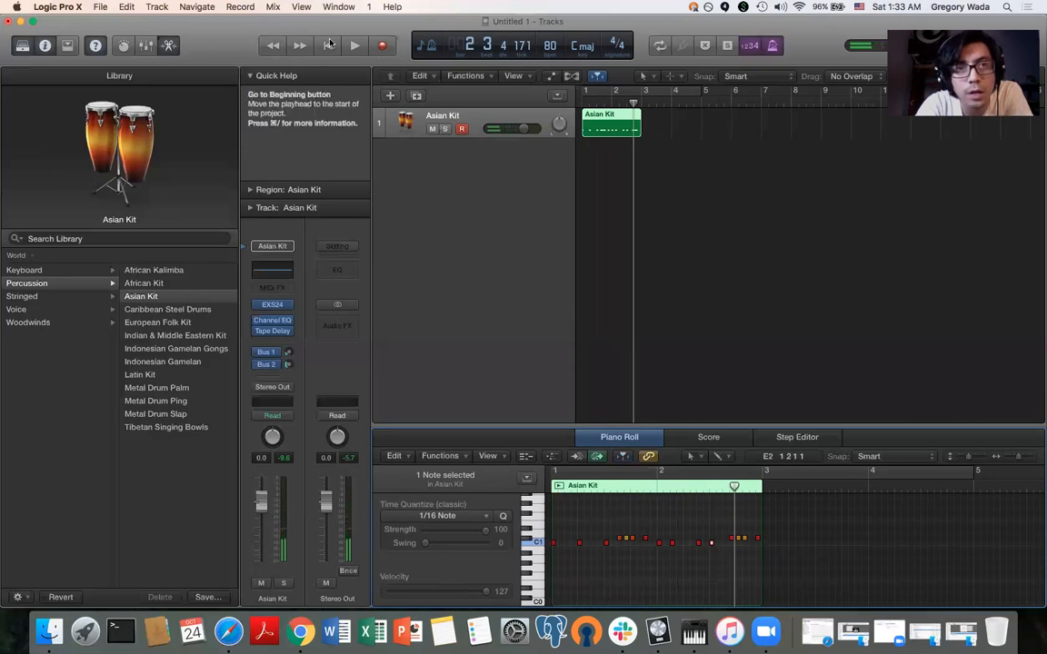
pyautogui.click(330, 43)
pyautogui.press('space')
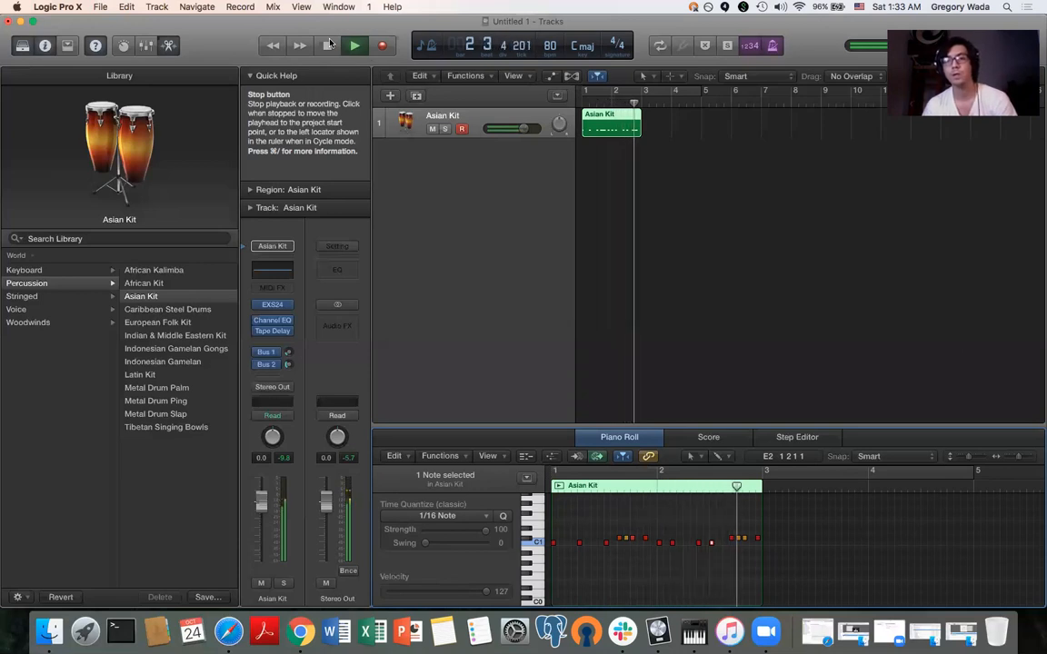
pyautogui.press('space')
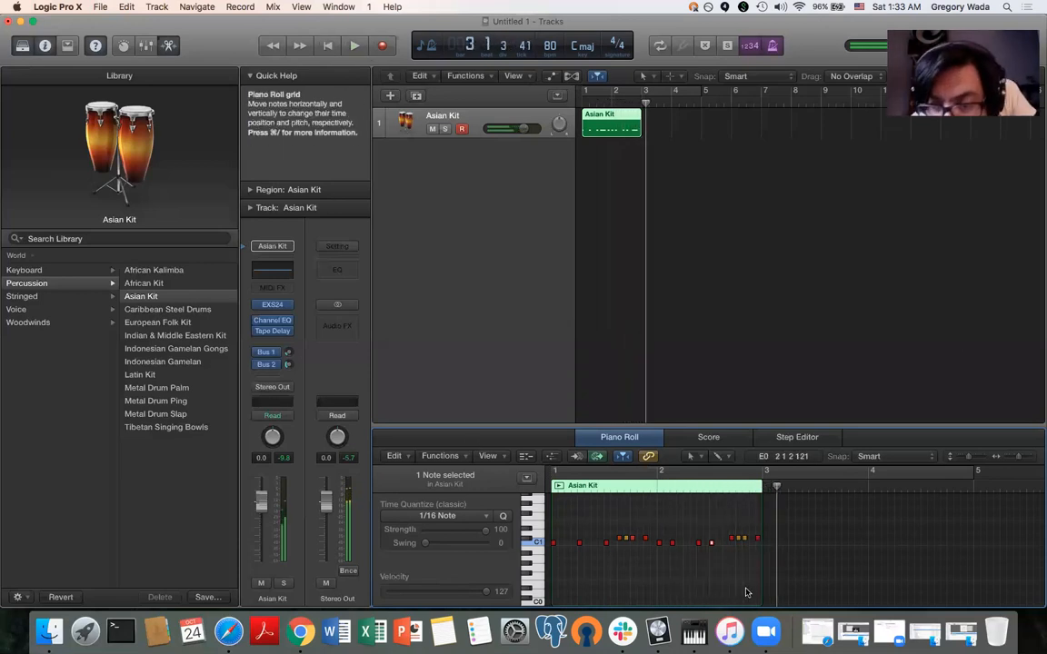
# Move the last four notes of bar 2 slightly earlier, and play the second half of the region
pyautogui.moveTo(730, 538); pyautogui.dragTo(754, 541)
pyautogui.click(709, 486)
pyautogui.press('space')
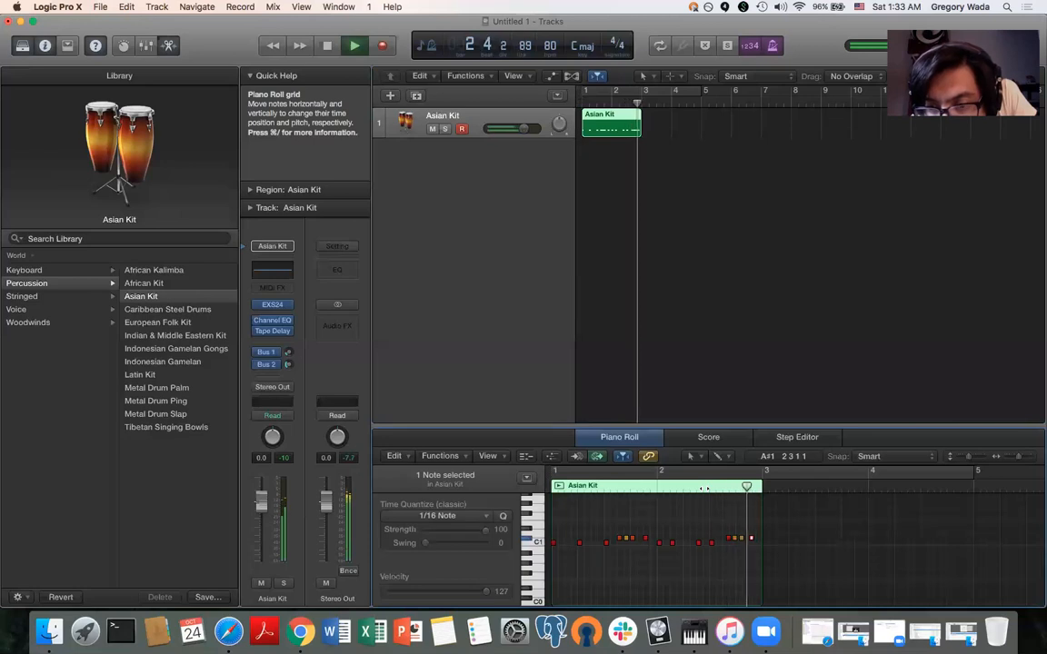
# Shift the three-note group before the region's final note slightly earlier, and replay bar 2
pyautogui.scroll(3, 753, 543)
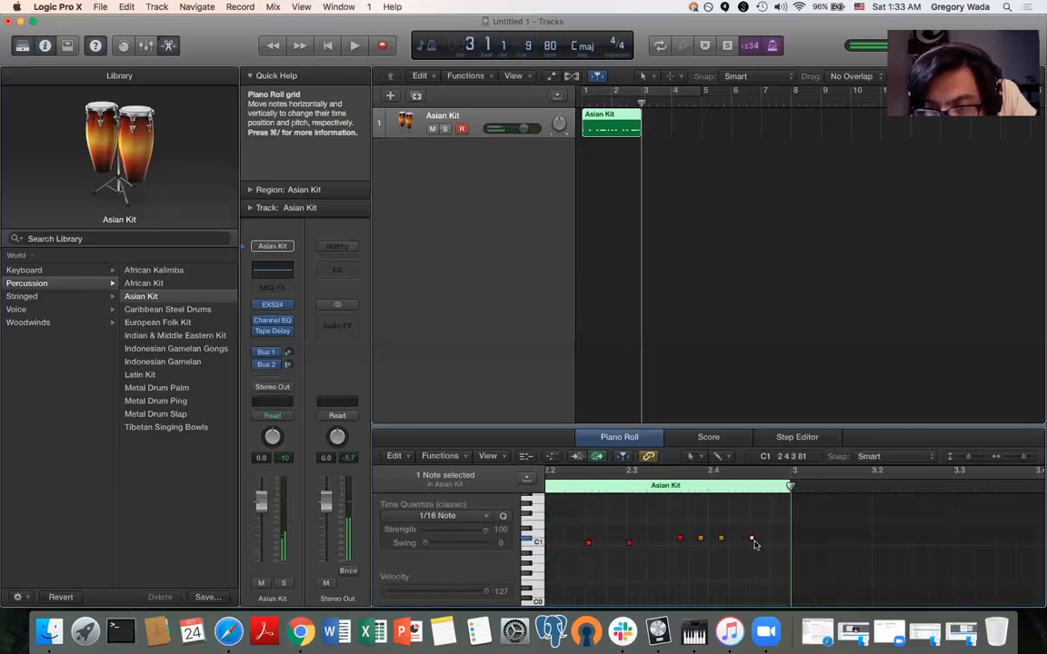
pyautogui.hscroll(-5, 754, 543)
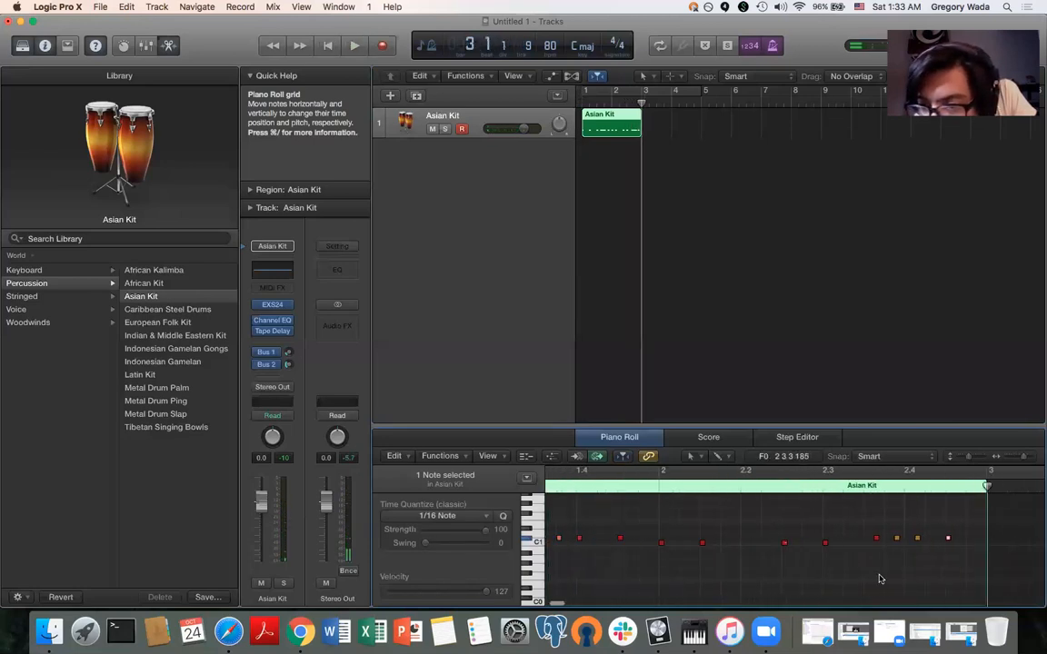
pyautogui.moveTo(923, 549); pyautogui.dragTo(874, 556)
pyautogui.click(873, 555)
pyautogui.press('space')
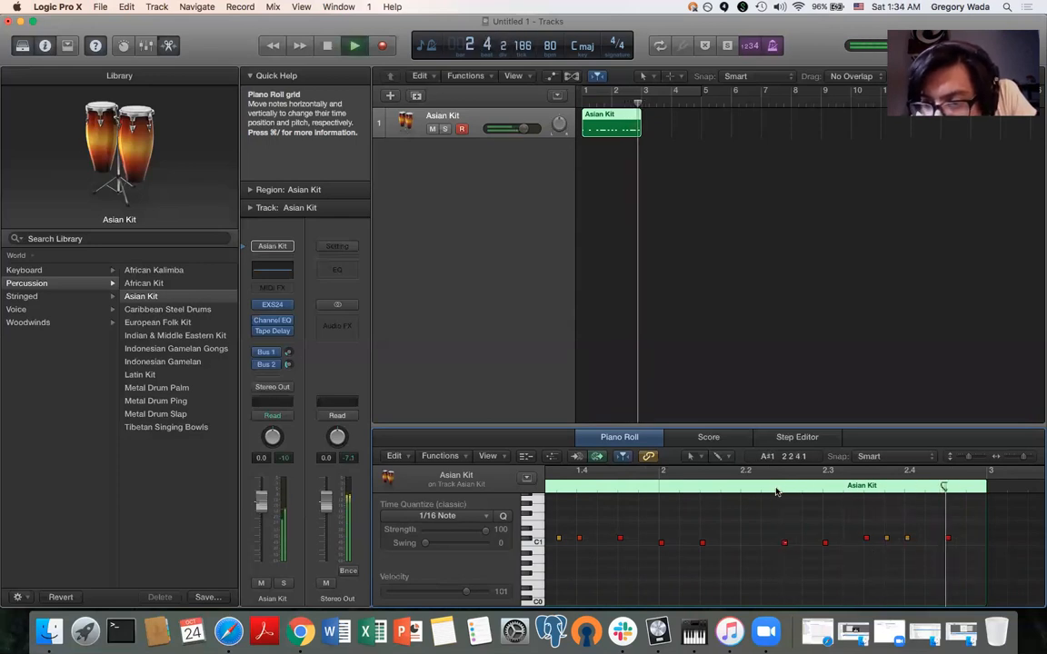
pyautogui.press('space')
pyautogui.click(649, 488)
pyautogui.press('space')
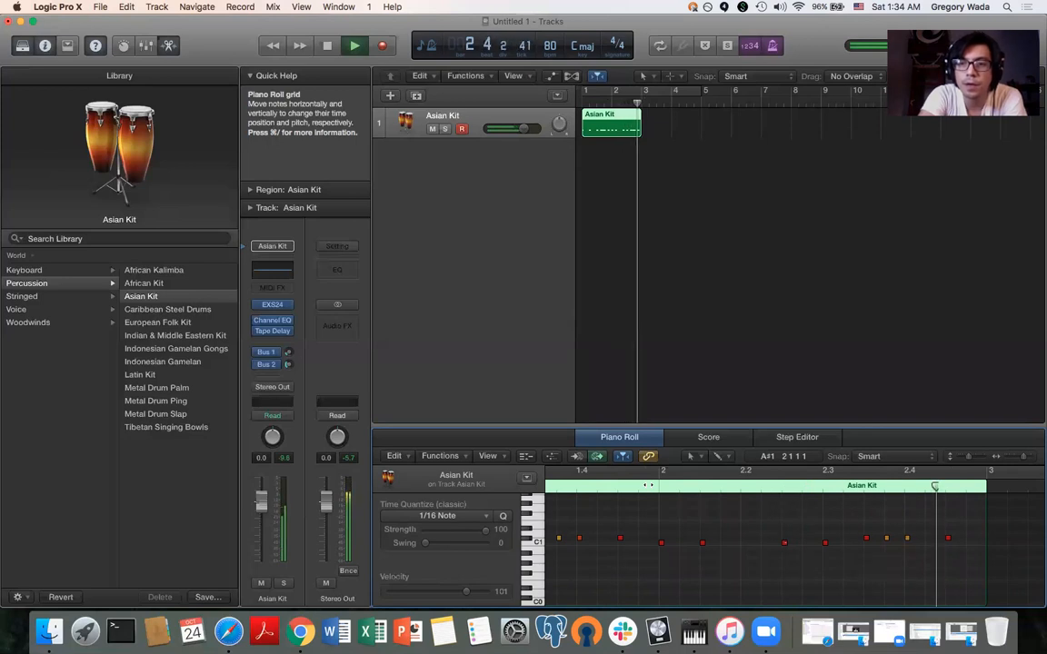
# Loop the two-bar Asian Kit region once up to bar 5, and play it from the start
pyautogui.press('super+Right')
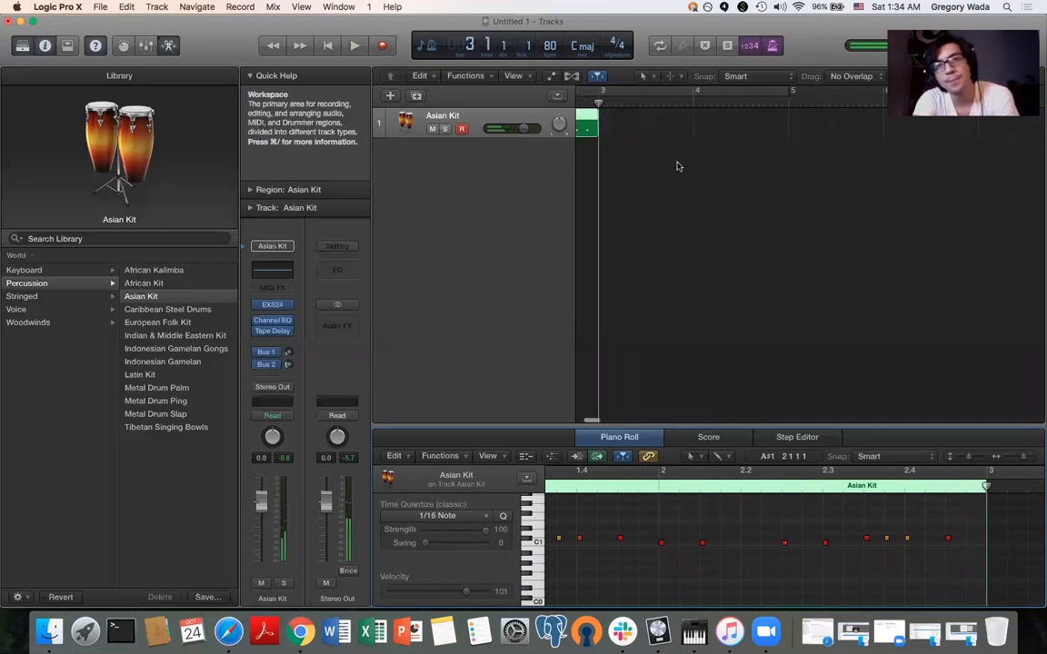
pyautogui.hscroll(-5, 683, 107)
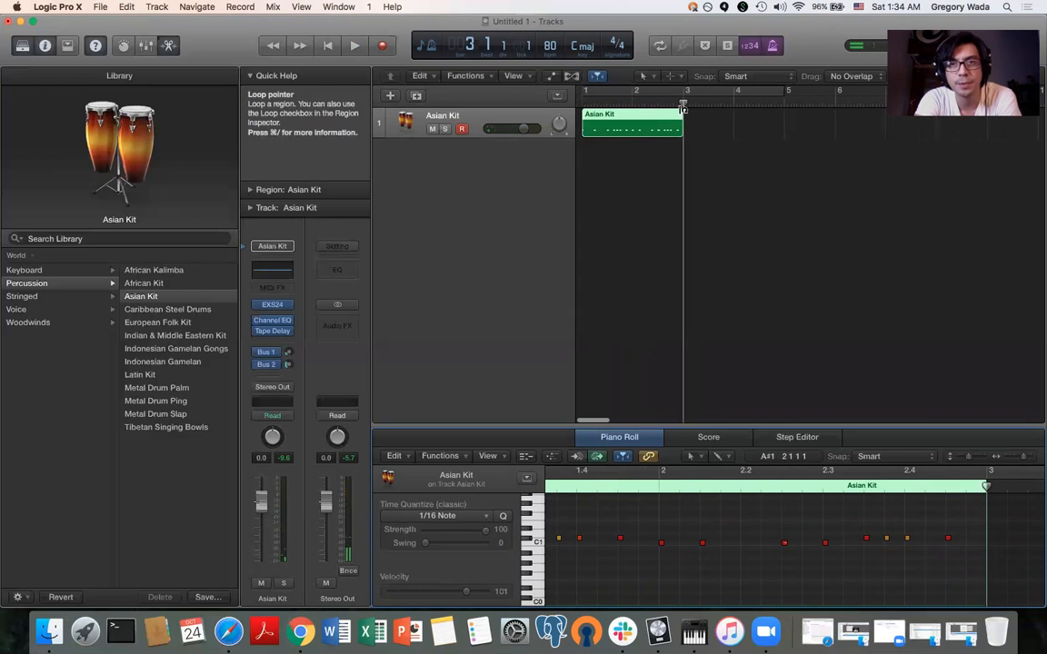
pyautogui.moveTo(815, 109); pyautogui.dragTo(783, 116)
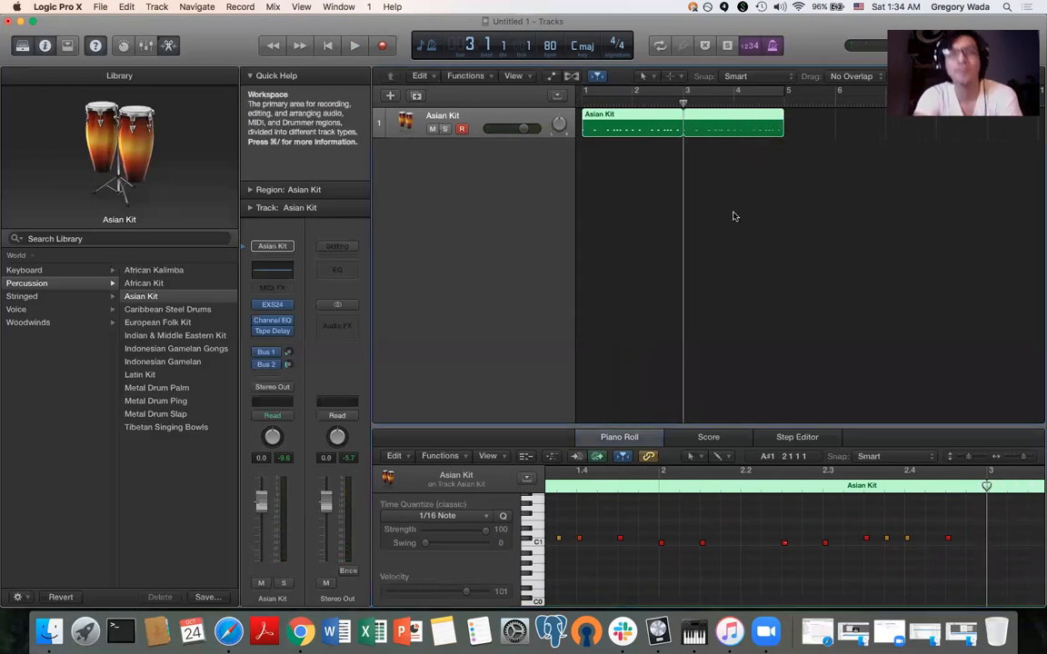
pyautogui.click(330, 46)
pyautogui.press('space')
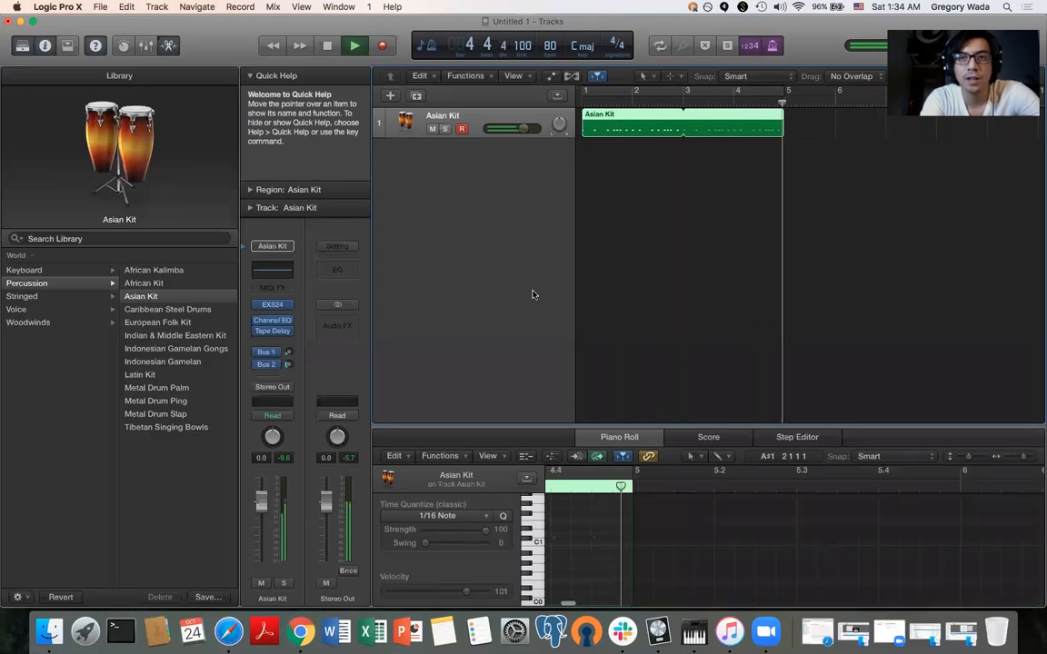
# Switch to the other Logic project, Untitled, and play its looped Asian Kit pattern from the start
pyautogui.hotkey('ctrl', 'Up')
pyautogui.click(380, 128)
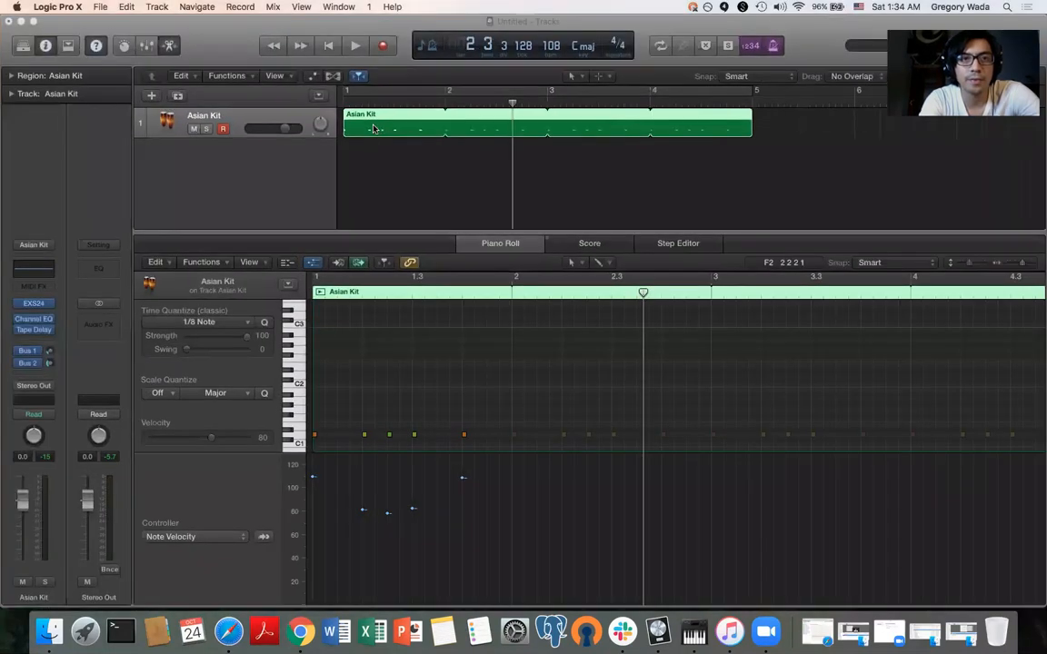
pyautogui.moveTo(305, 50)
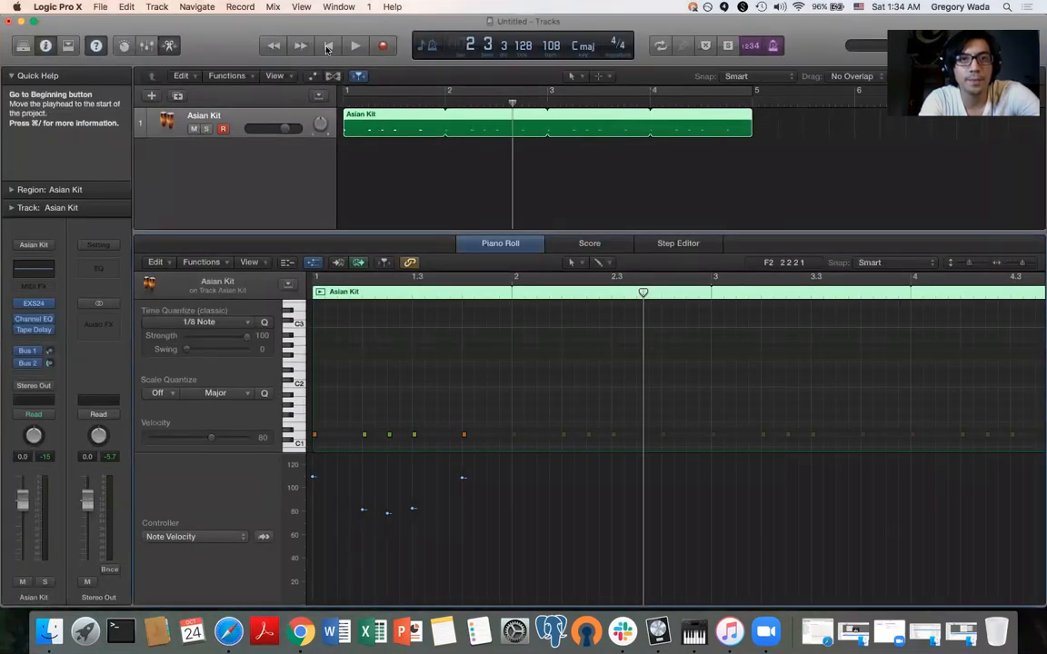
pyautogui.click(328, 45)
pyautogui.press('space')
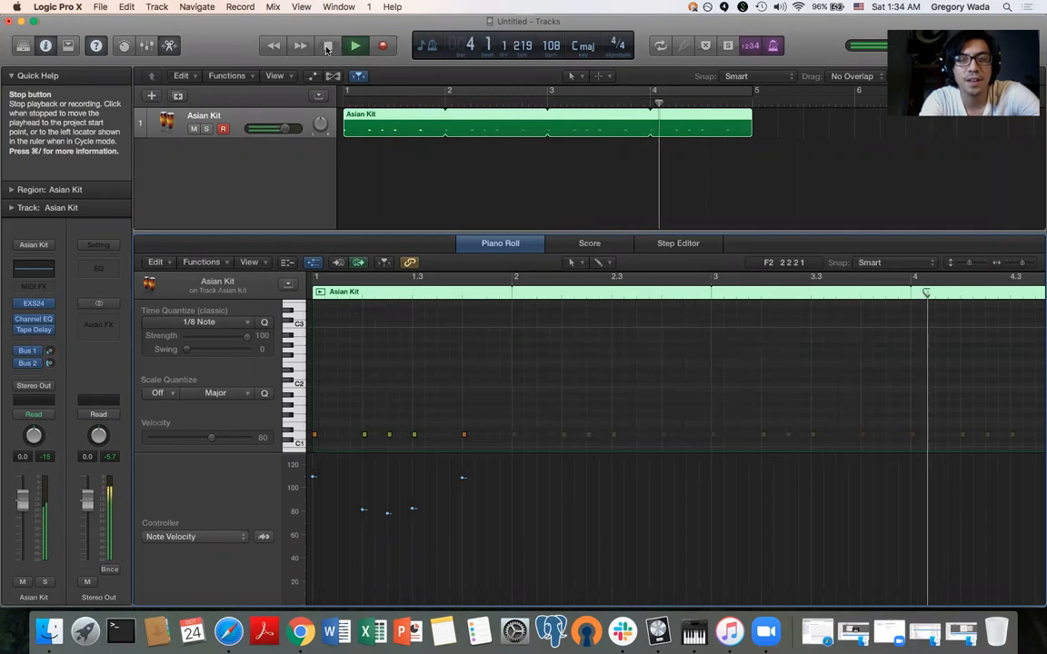
pyautogui.click(327, 49)
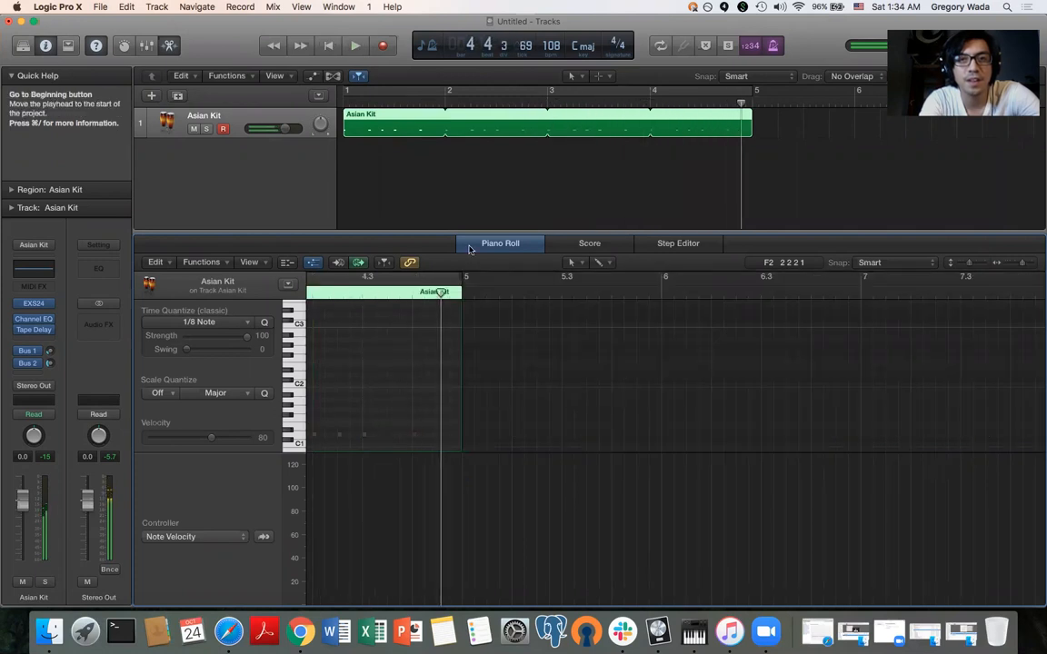
# Compare the looped Asian Kit regions and tempo settings of the Untitled and Untitled 1 projects
pyautogui.hotkey('ctrl', 'Up')
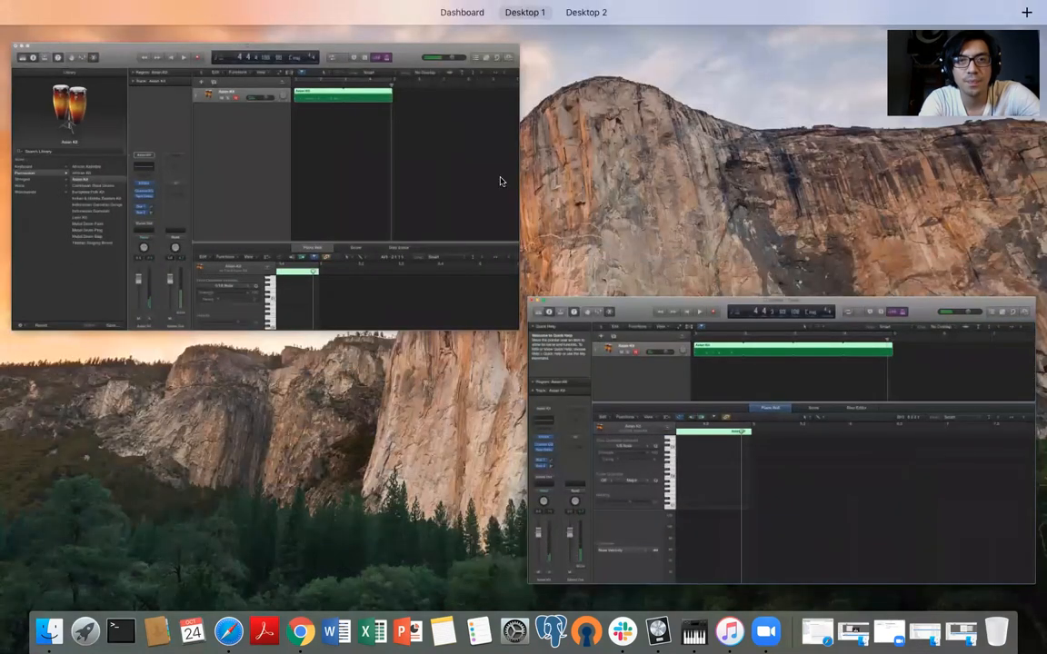
pyautogui.click(443, 157)
pyautogui.hotkey('ctrl', 'Up')
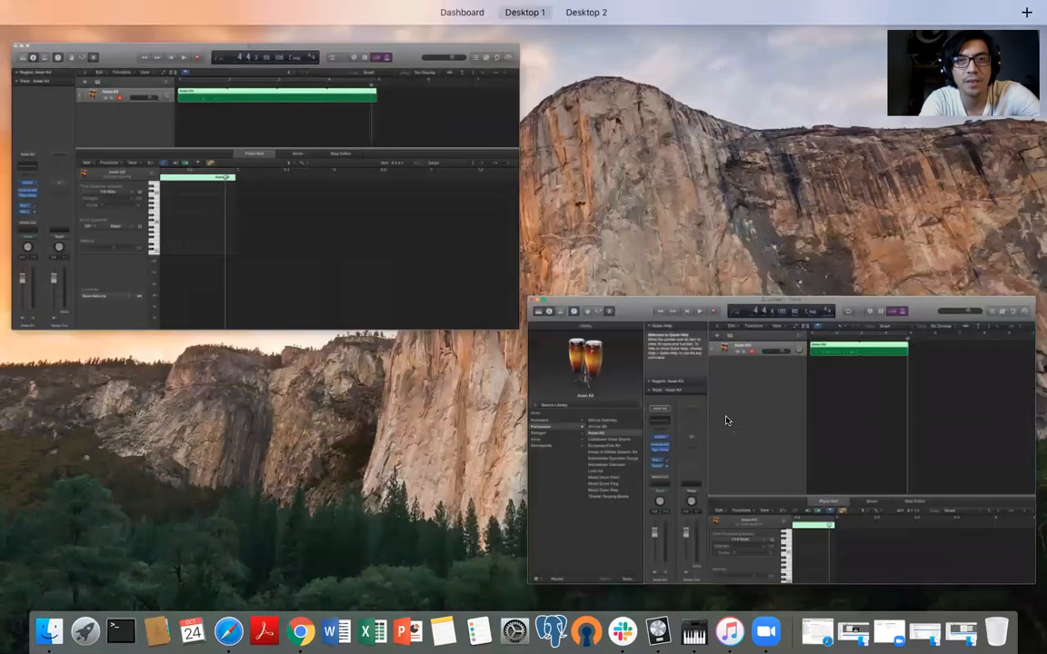
pyautogui.click(957, 444)
pyautogui.hotkey('ctrl', 'Up')
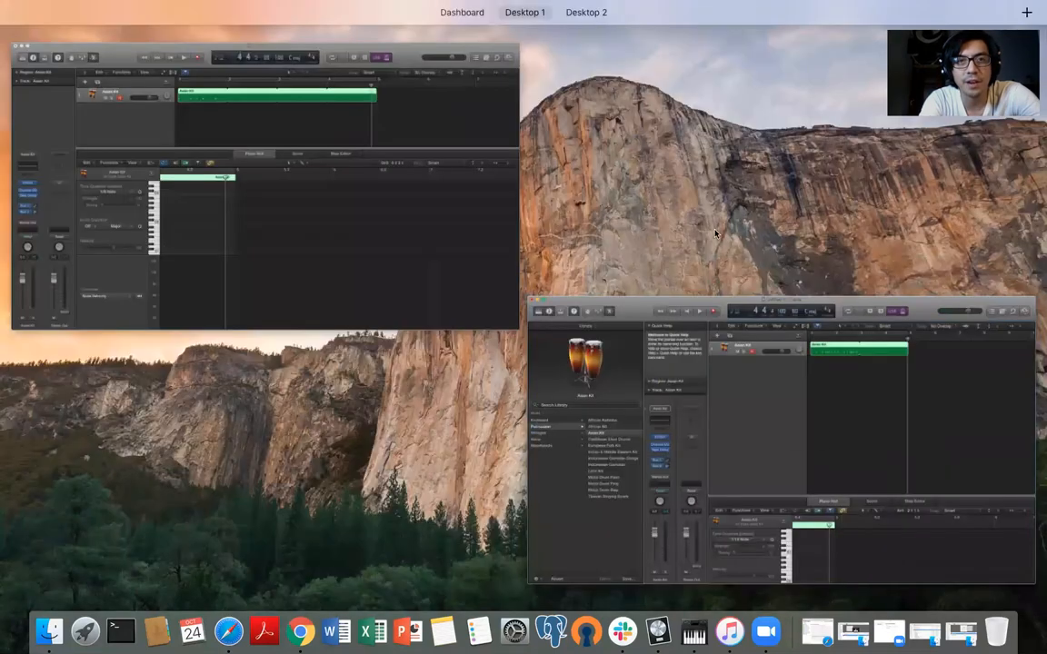
pyautogui.click(746, 305)
pyautogui.click(638, 110)
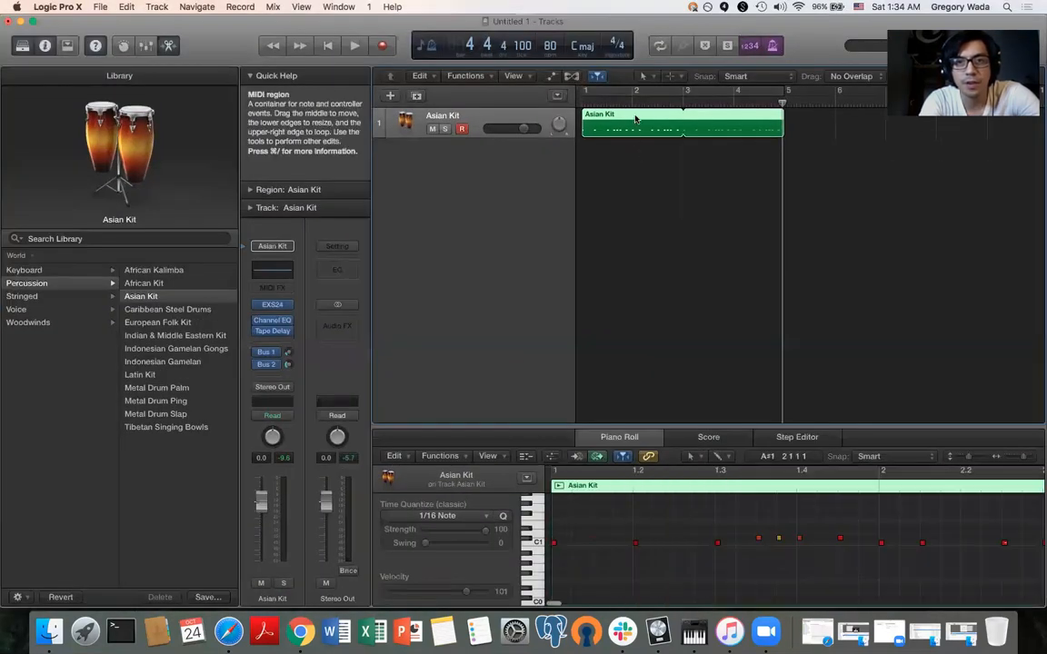
pyautogui.click(675, 233)
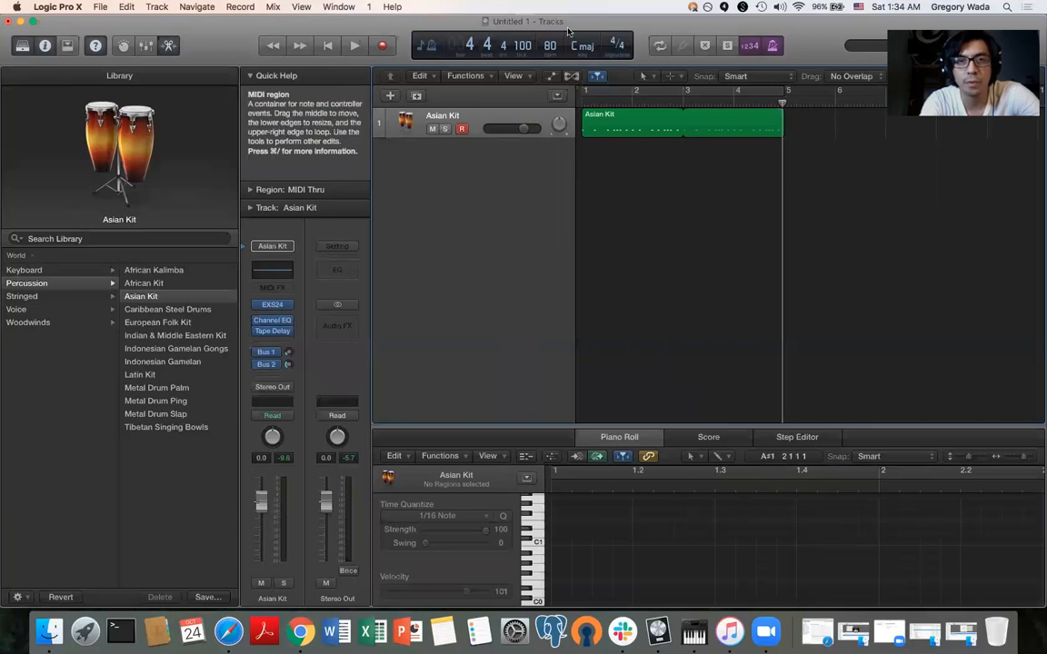
pyautogui.hotkey('ctrl', 'Up')
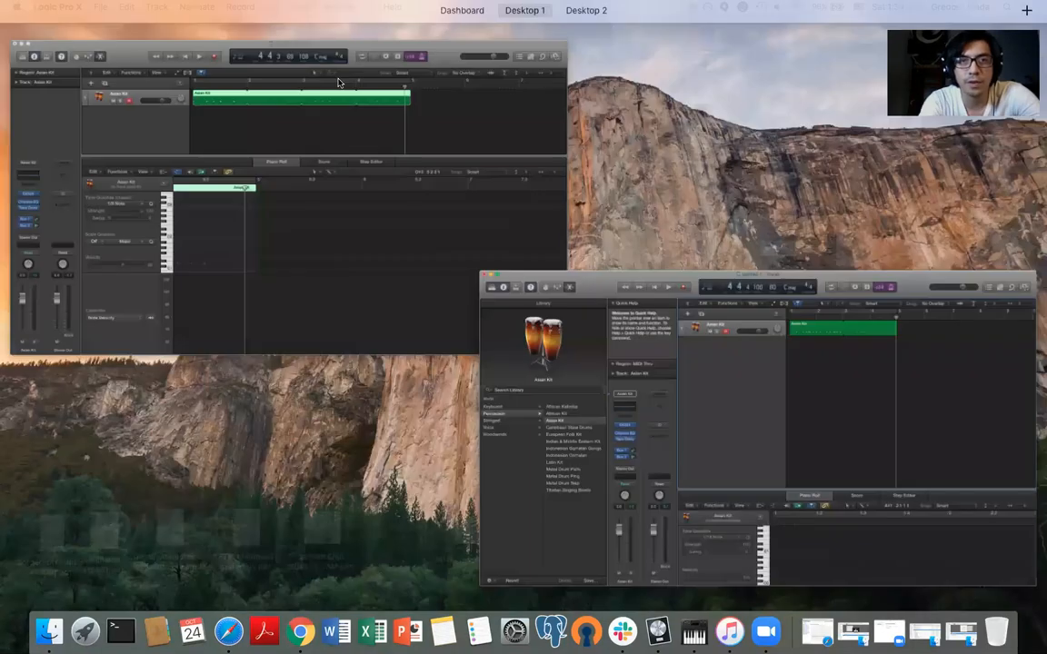
pyautogui.click(340, 182)
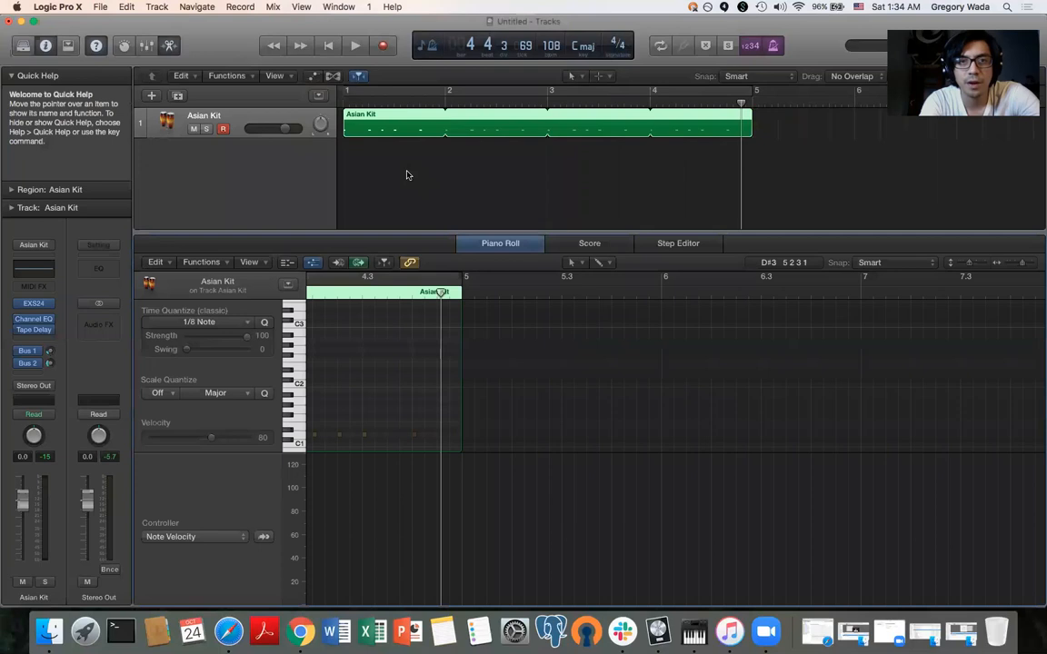
# Copy the looped Asian Kit region from the Untitled 1 project, and return to the Untitled project
pyautogui.hotkey('ctrl', 'Up')
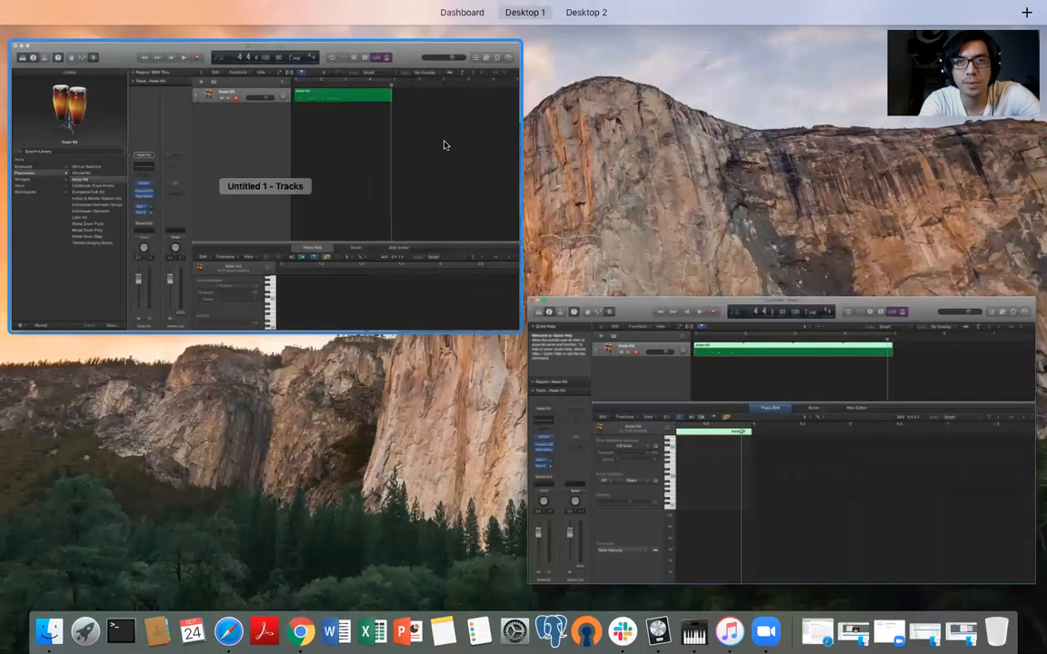
pyautogui.click(443, 145)
pyautogui.click(677, 121)
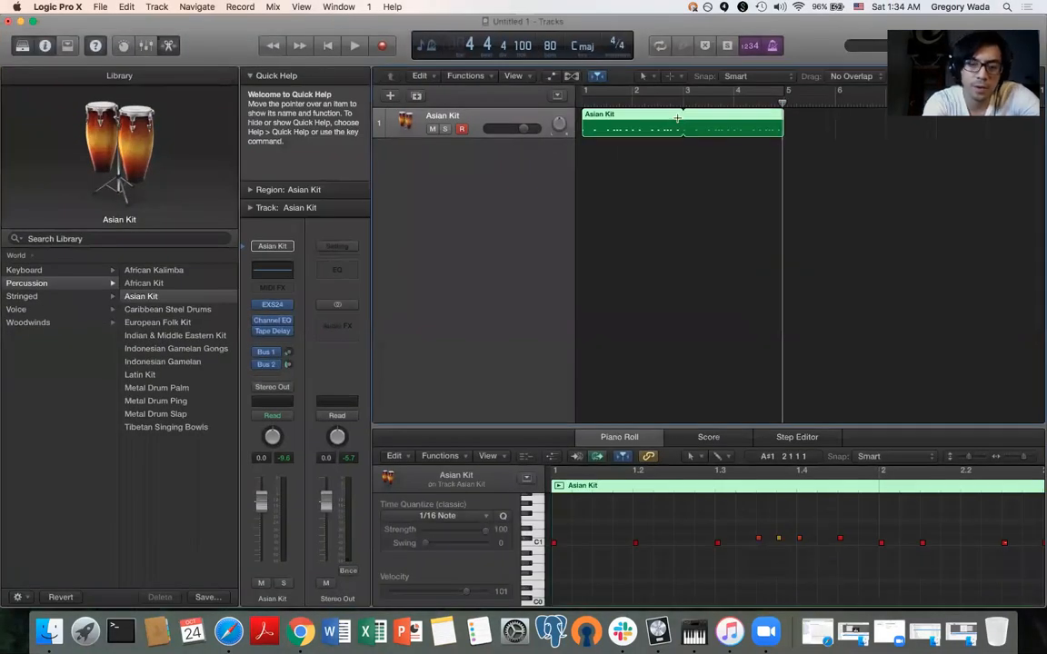
pyautogui.hotkey('ctrl', 'Up')
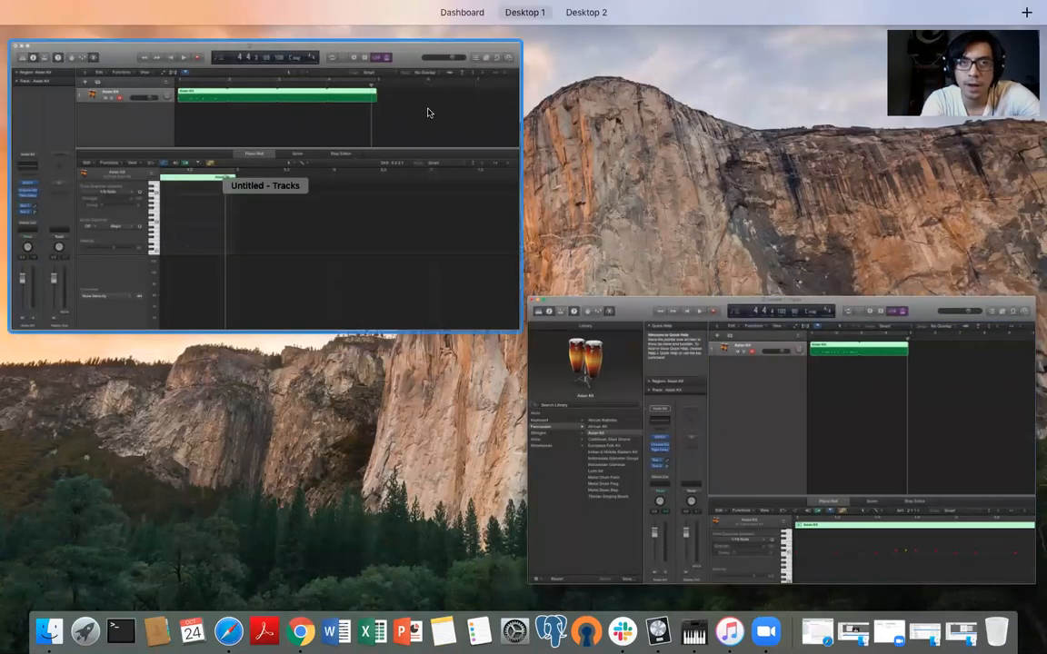
pyautogui.click(428, 112)
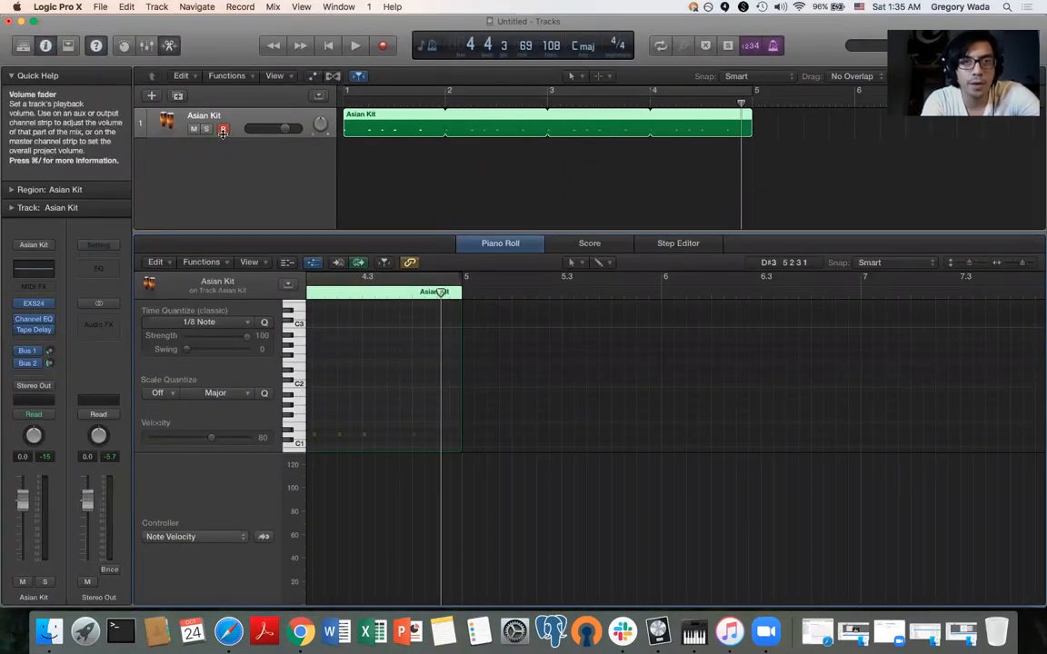
# Create a second Asian Kit track with duplicate settings, and paste the copied looped region there at bar 1
pyautogui.click(157, 7)
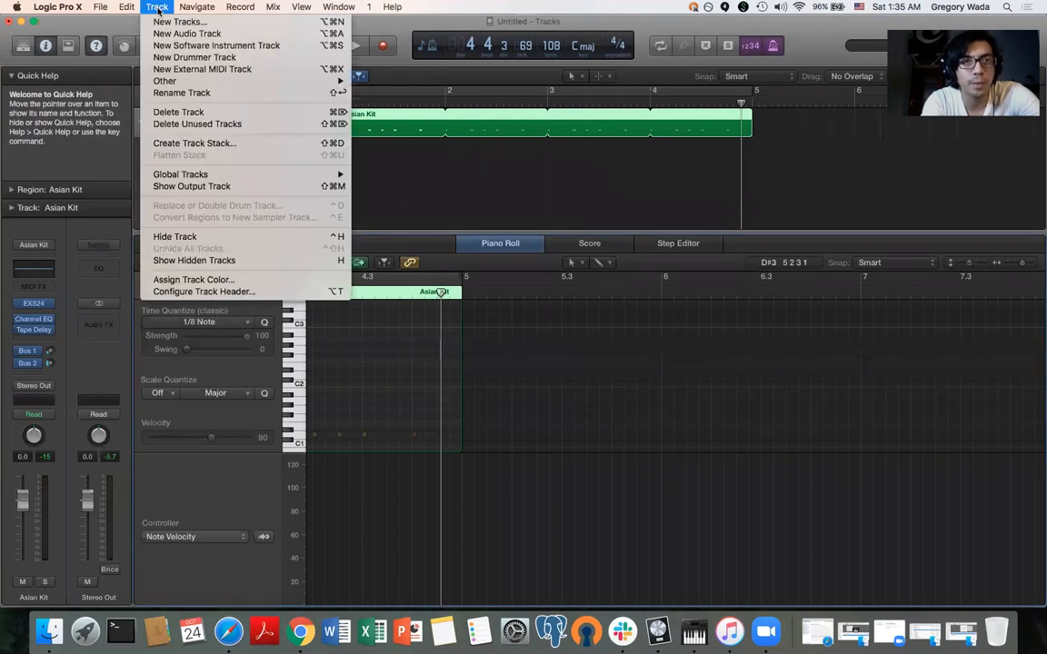
pyautogui.moveTo(173, 81)
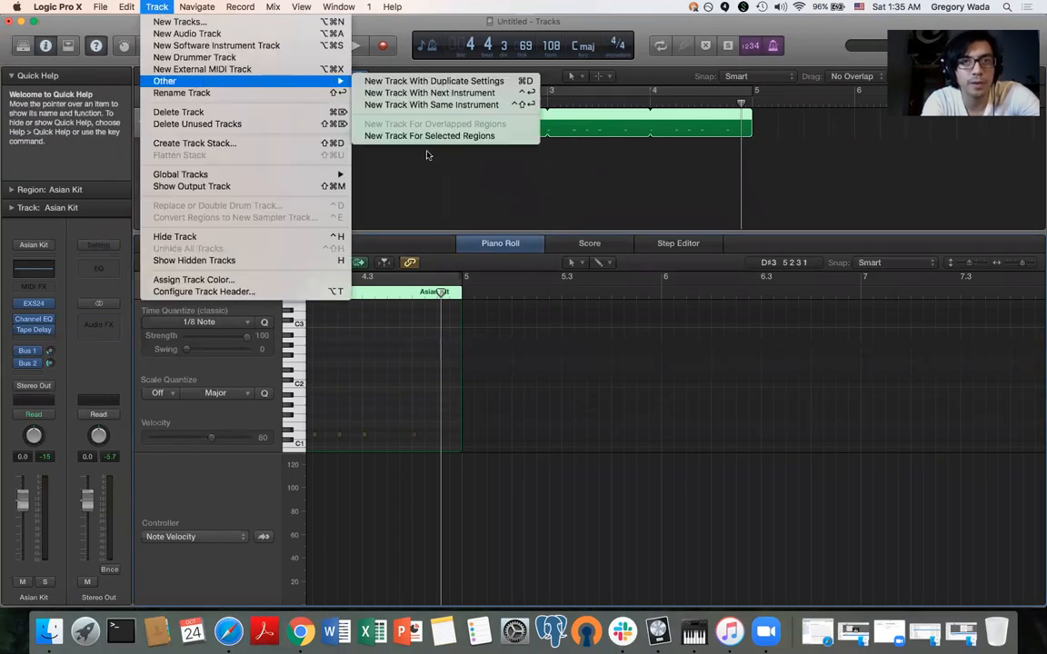
pyautogui.click(441, 81)
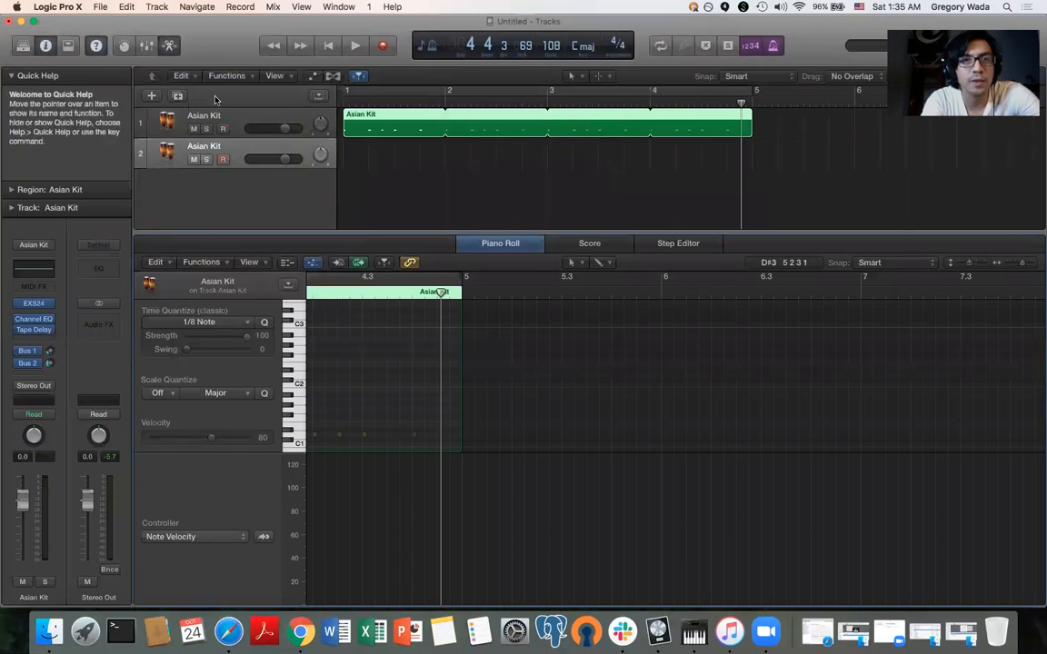
pyautogui.click(328, 45)
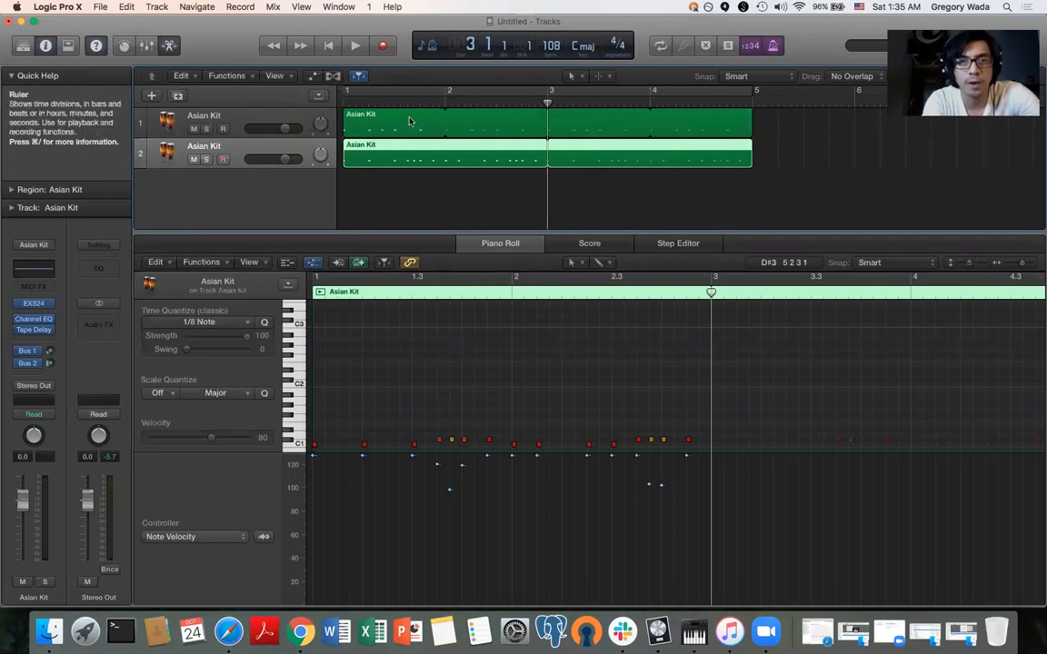
# Play both Asian Kit tracks together from the start of the project
pyautogui.click(329, 45)
pyautogui.press('space')
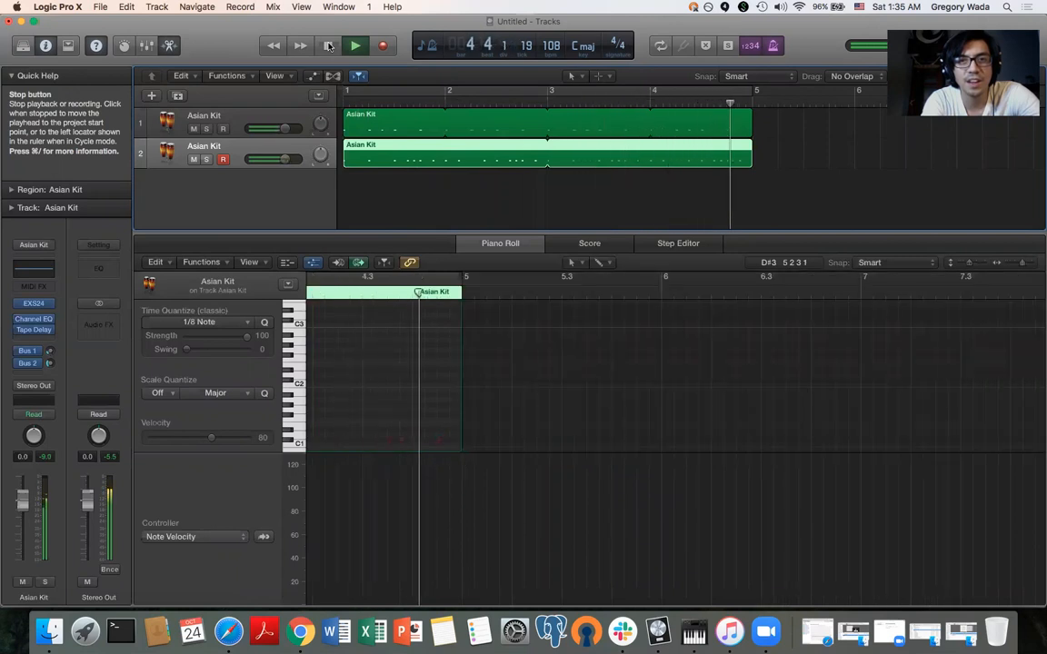
pyautogui.click(329, 45)
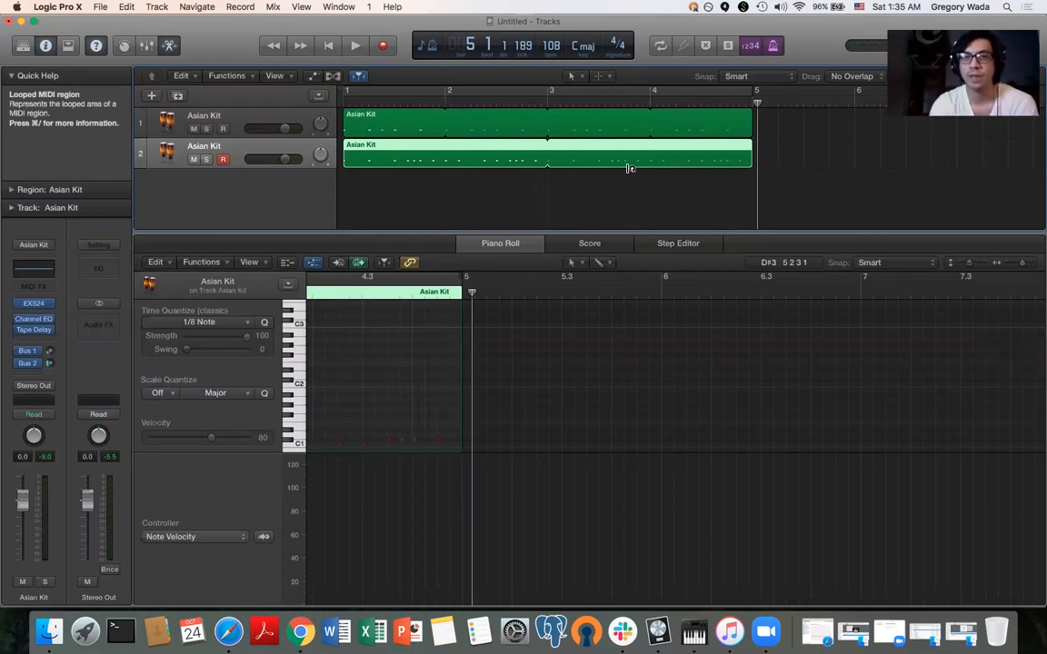
# Compare the tempo of the Untitled 1 project with that of the two-track Untitled project
pyautogui.hotkey('ctrl', 'Up')
pyautogui.click(456, 134)
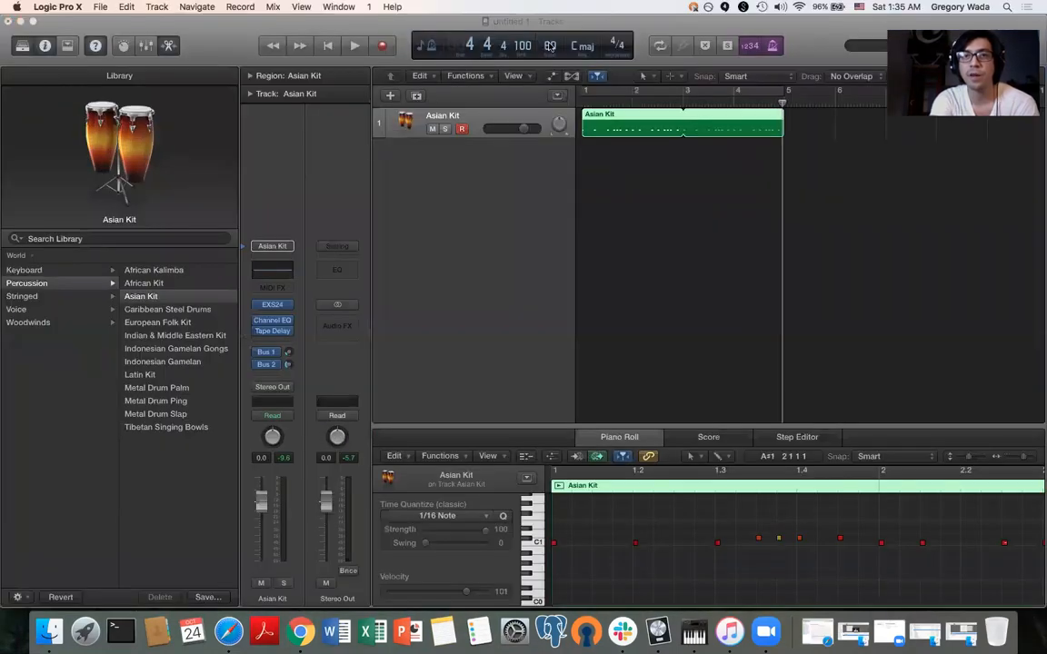
pyautogui.hotkey('ctrl', 'Up')
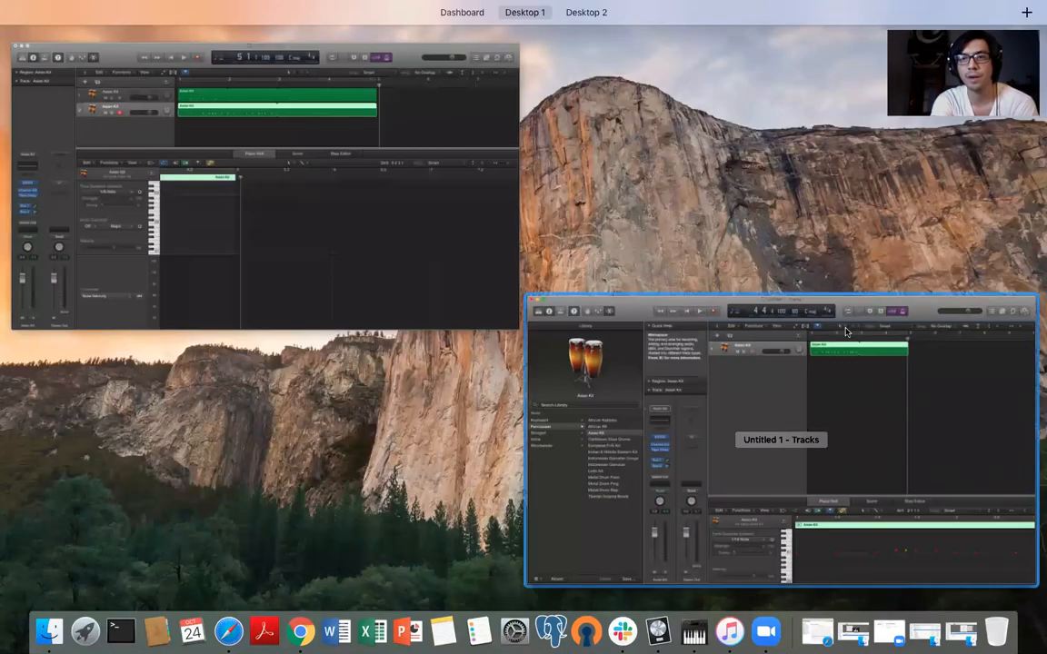
pyautogui.click(389, 82)
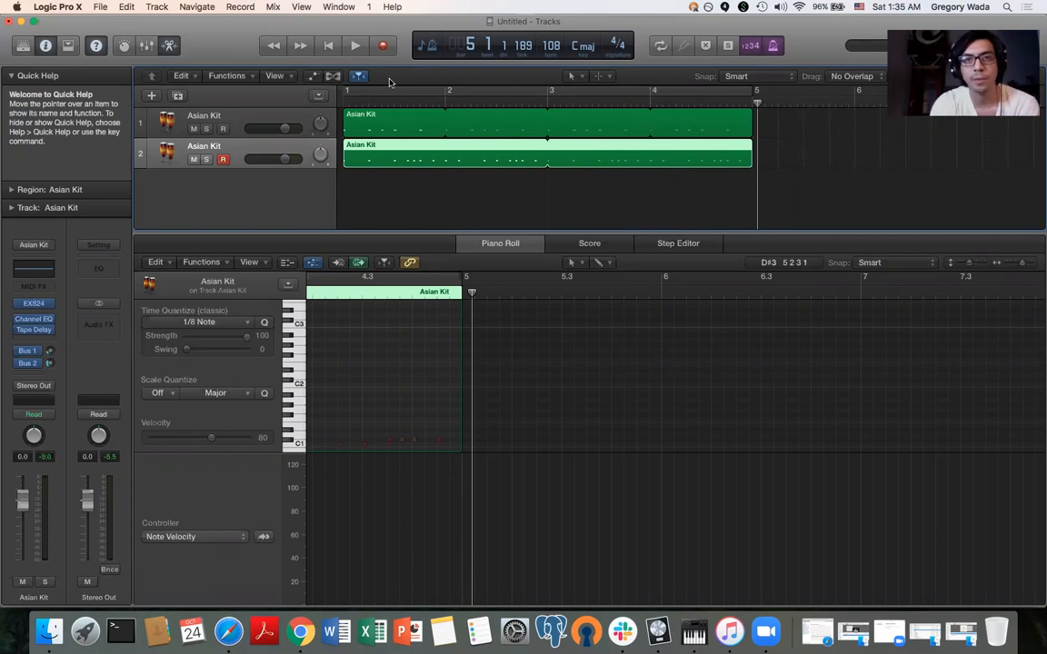
pyautogui.hotkey('ctrl', 'Up')
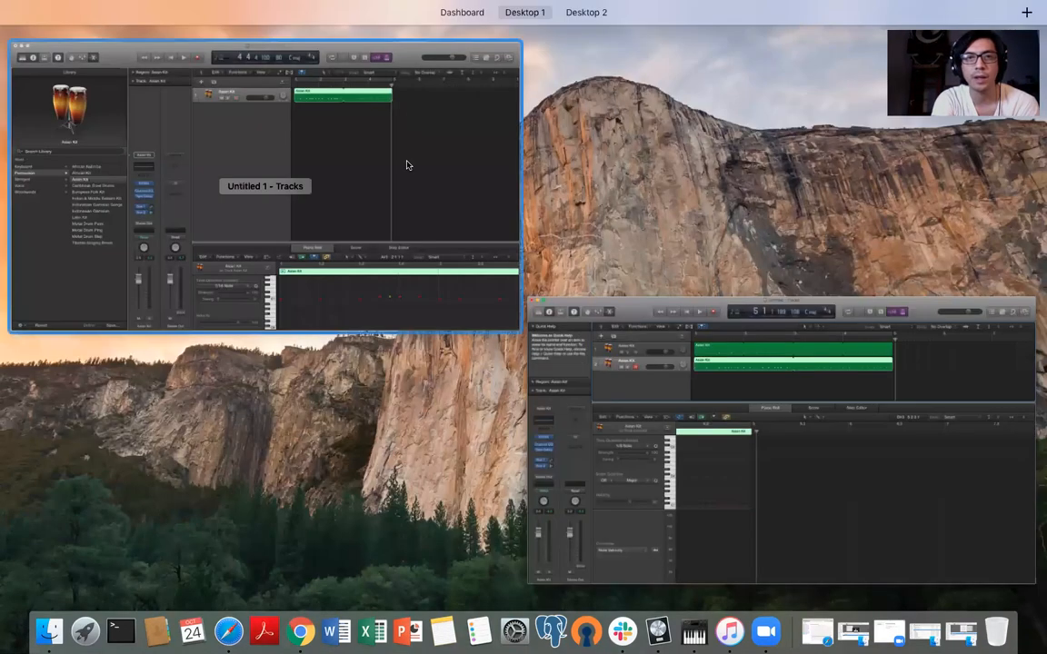
pyautogui.click(406, 163)
pyautogui.hotkey('shift', '/')
pyautogui.hotkey('ctrl', 'Up')
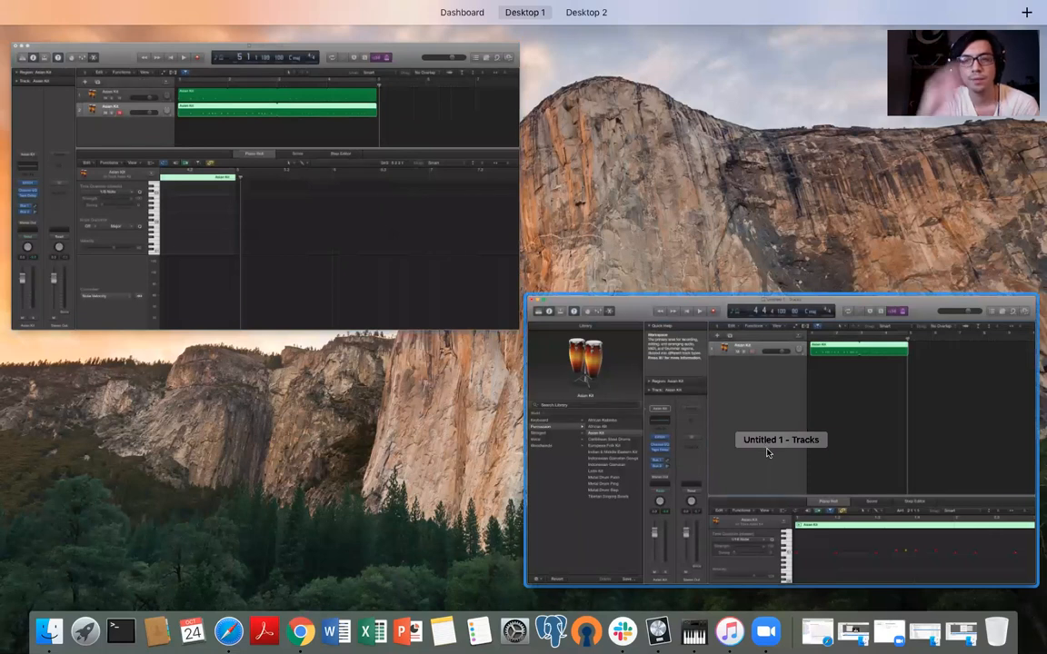
pyautogui.click(898, 439)
pyautogui.hotkey('ctrl', 'Up')
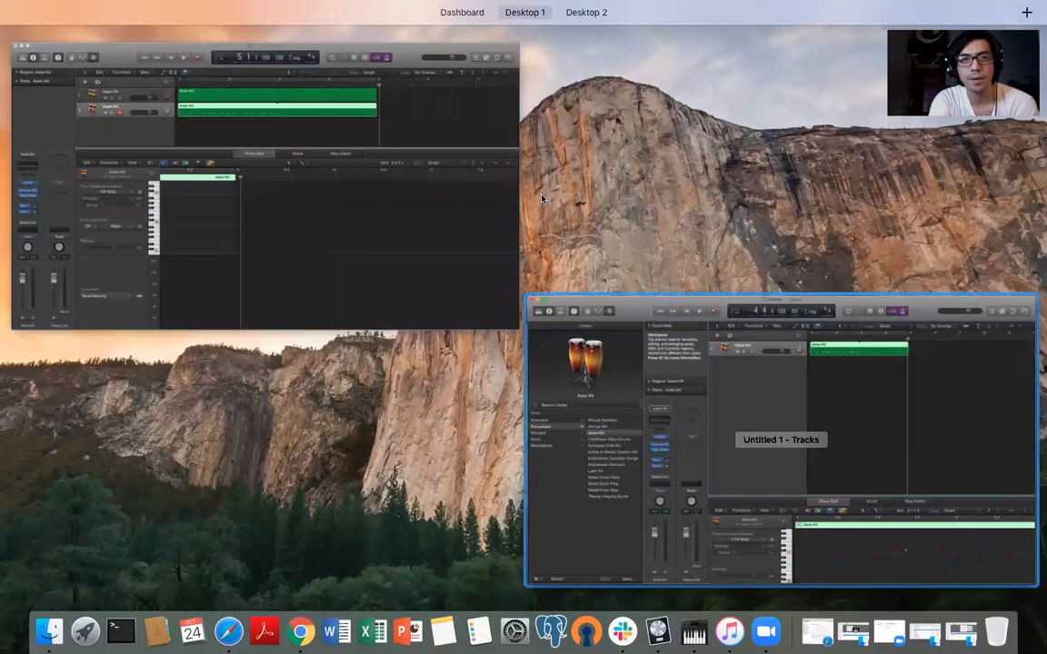
pyautogui.click(427, 147)
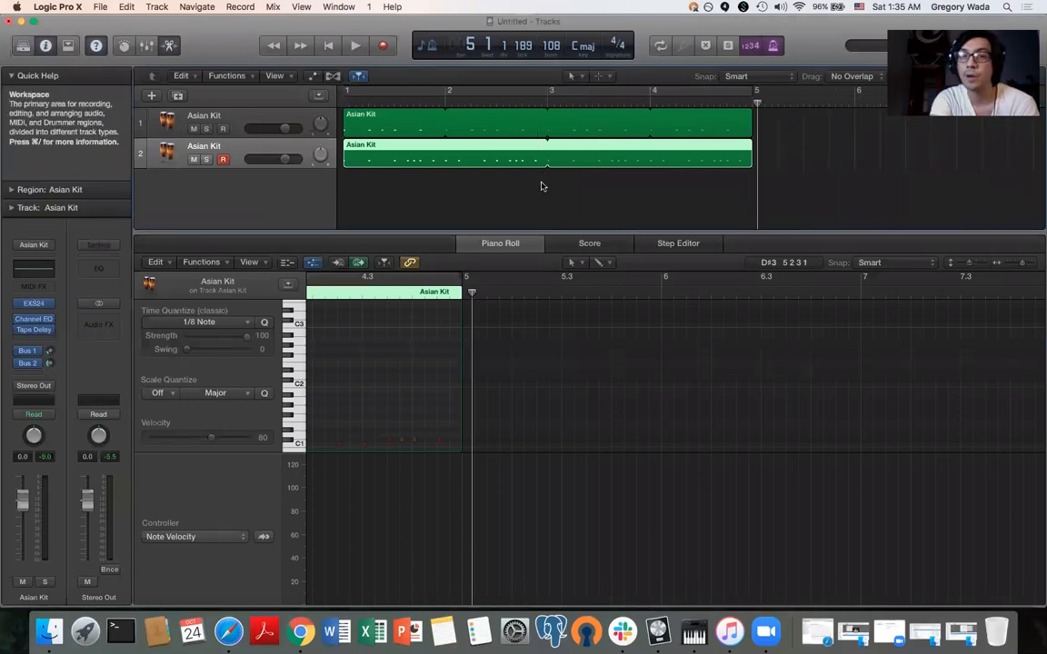
# Switch to the Untitled 1 project, and play its looped Asian Kit pattern from the start
pyautogui.hotkey('ctrl', 'Up')
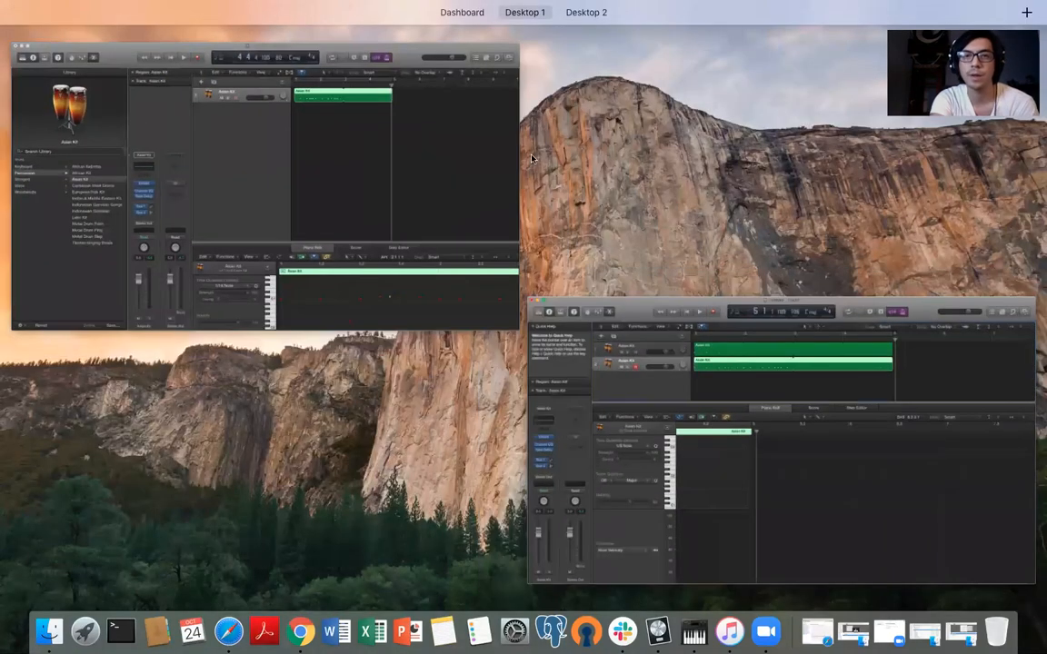
pyautogui.click(460, 160)
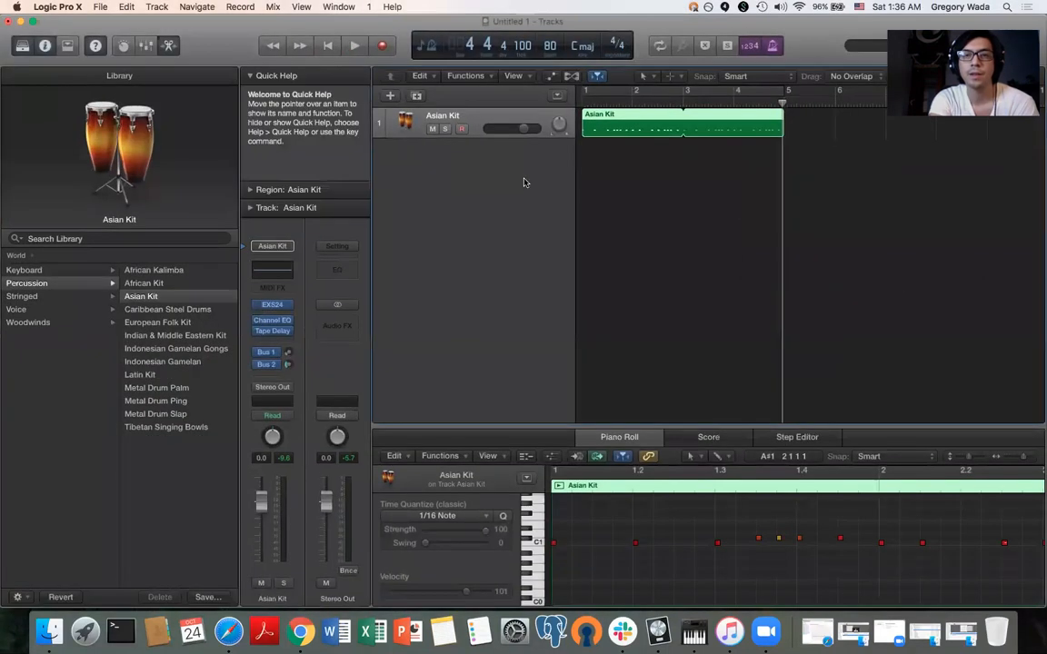
pyautogui.press('space')
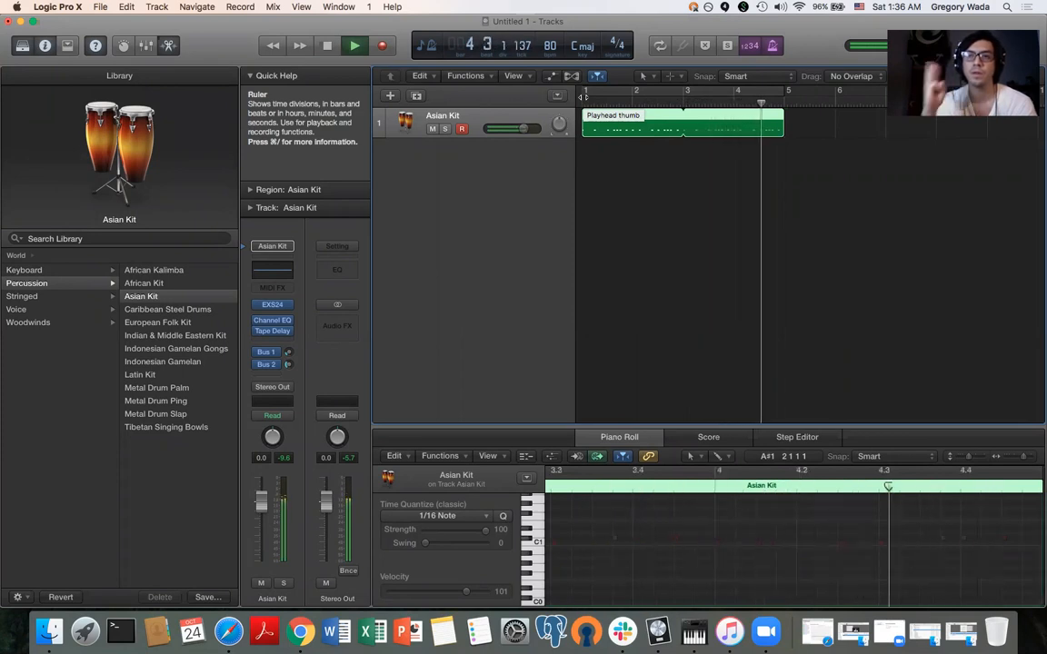
pyautogui.press('space')
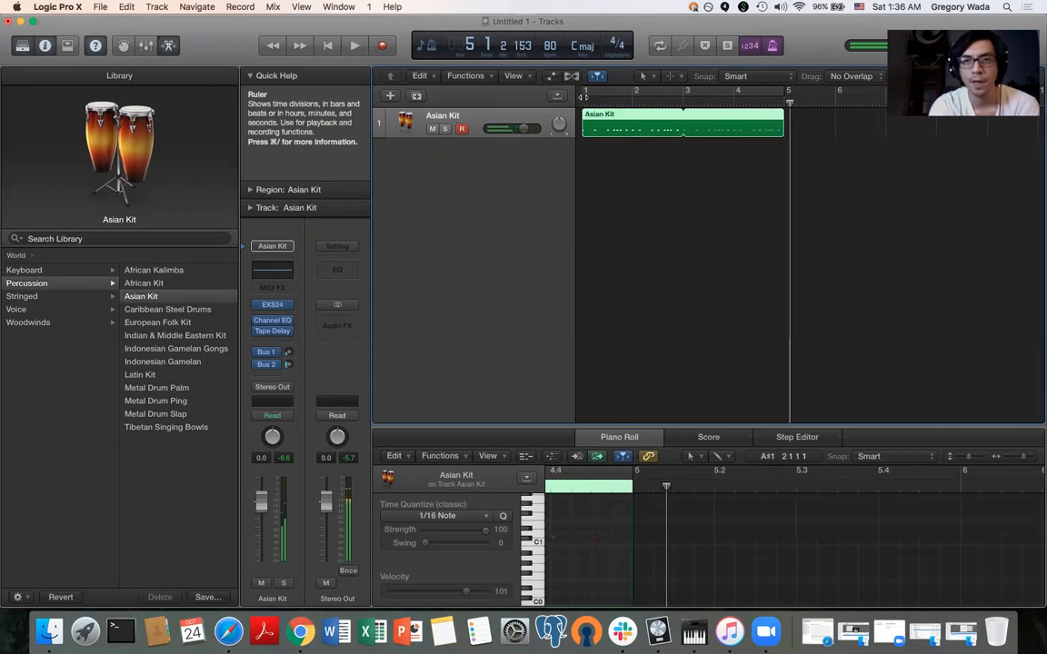
# In the Untitled project, mute the second Asian Kit track and play the first track's pattern from the start
pyautogui.hotkey('ctrl', 'Up')
pyautogui.click(414, 159)
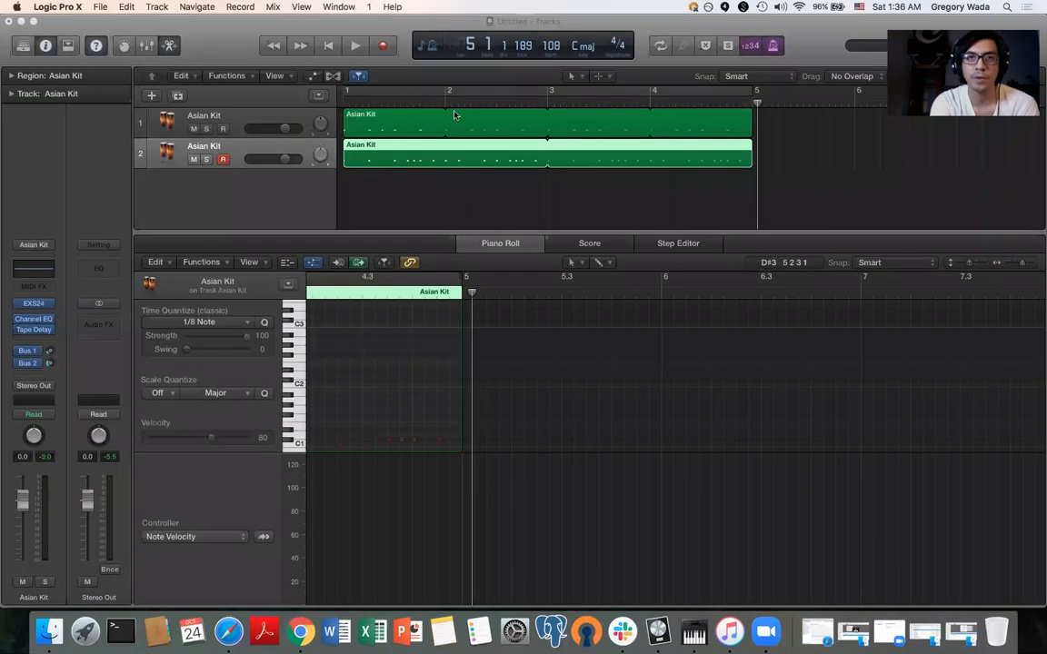
pyautogui.hotkey('shift', '/')
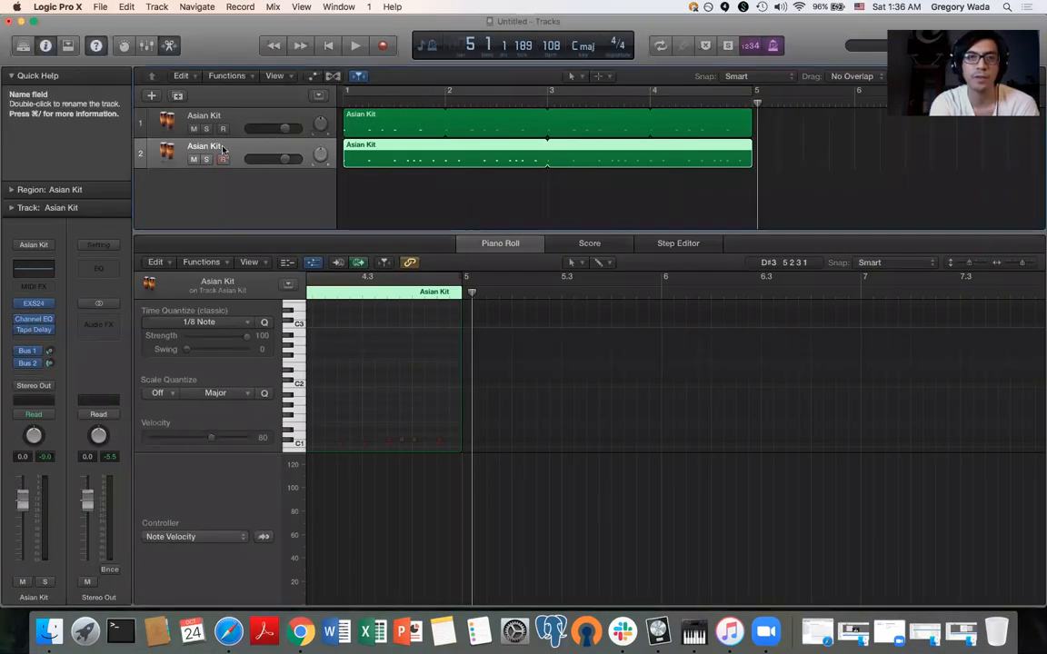
pyautogui.click(193, 159)
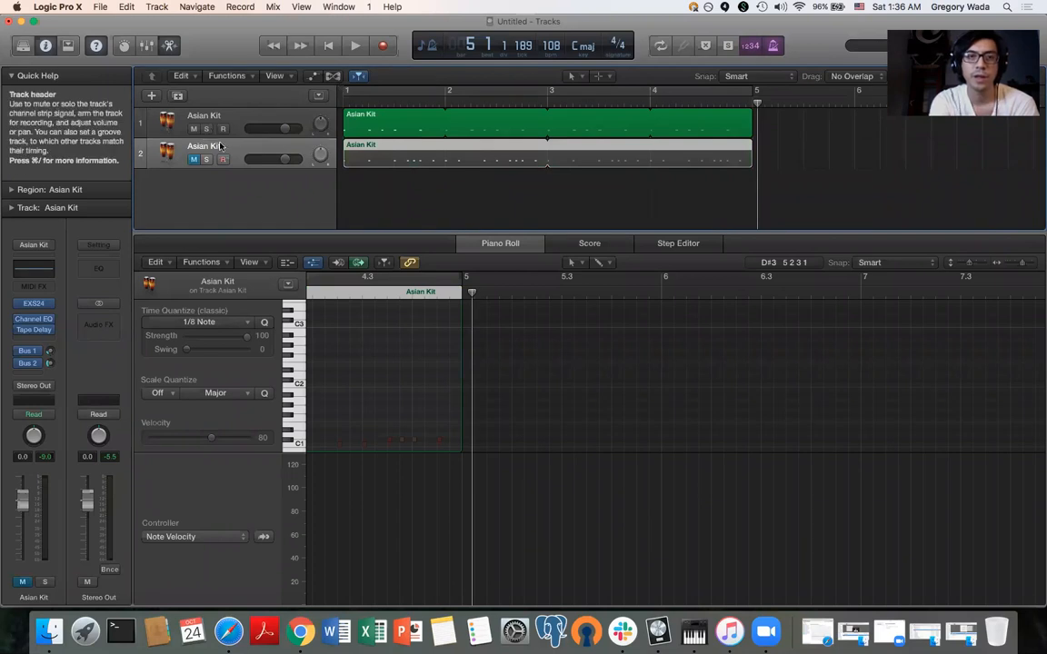
pyautogui.click(330, 48)
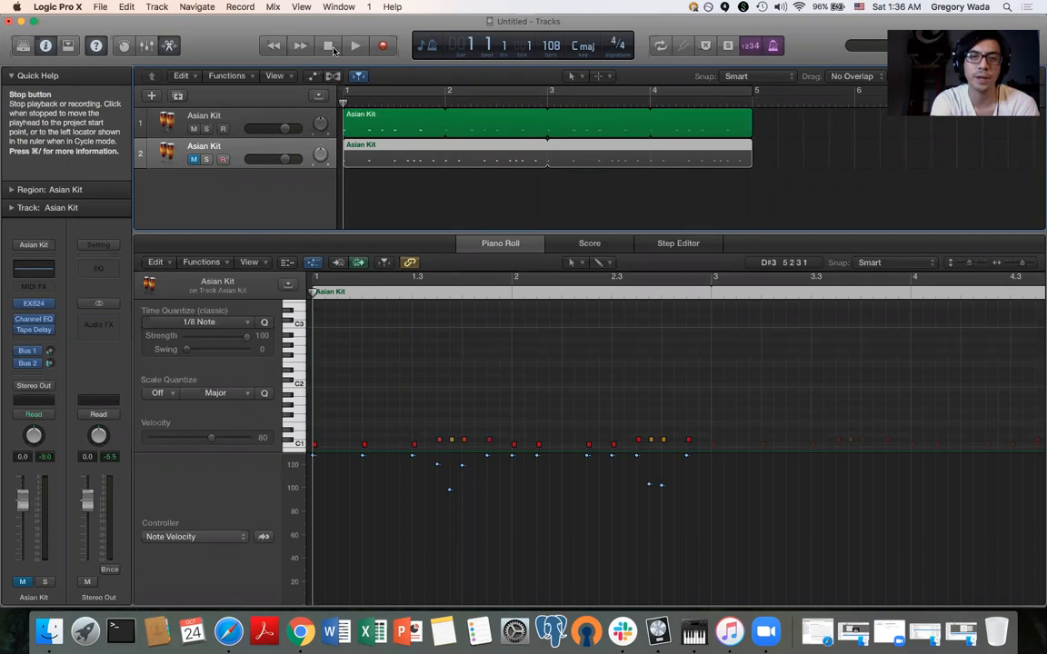
pyautogui.press('space')
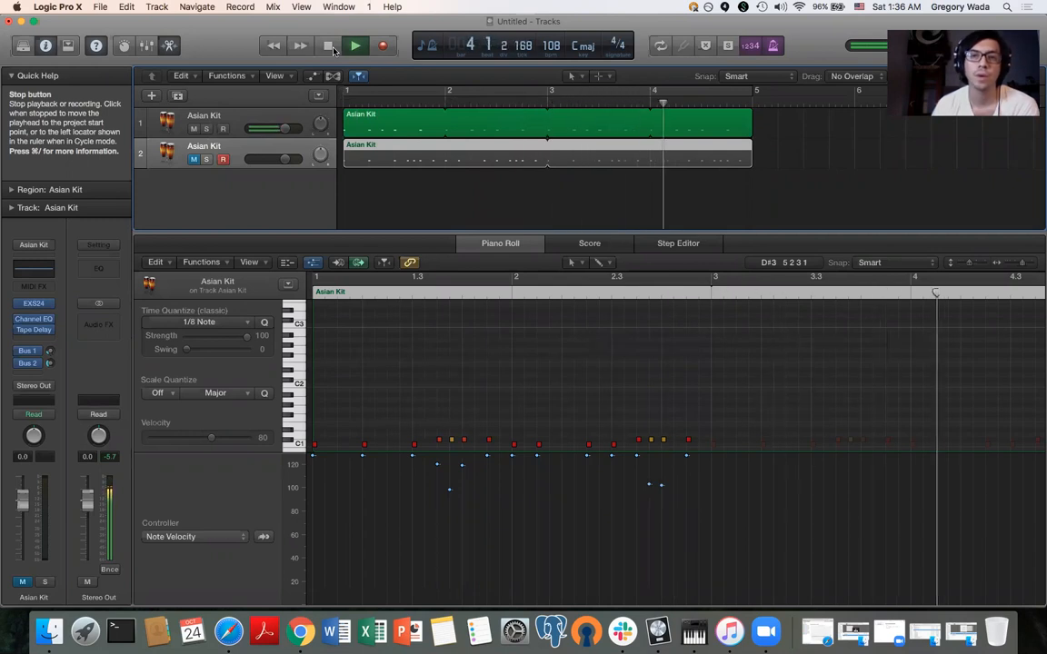
pyautogui.click(332, 48)
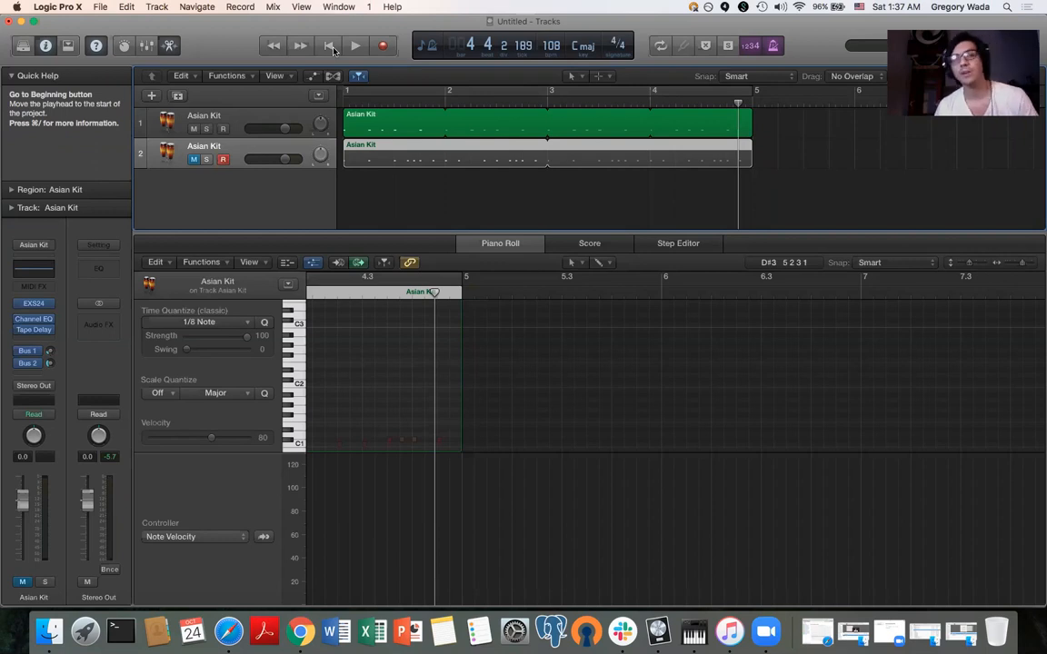
# In the first Asian Kit track's region, halve the note spacing, with the fourth note at 1.2 and the last midway between 1.2 and 1.3
pyautogui.click(475, 210)
pyautogui.click(446, 132)
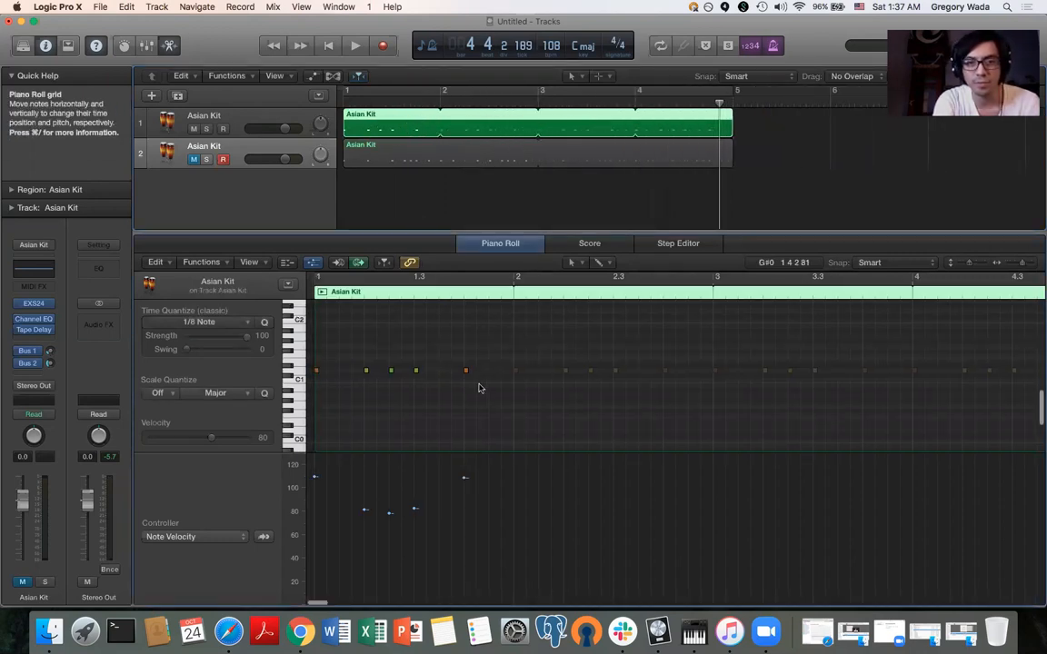
pyautogui.moveTo(494, 402); pyautogui.dragTo(355, 339)
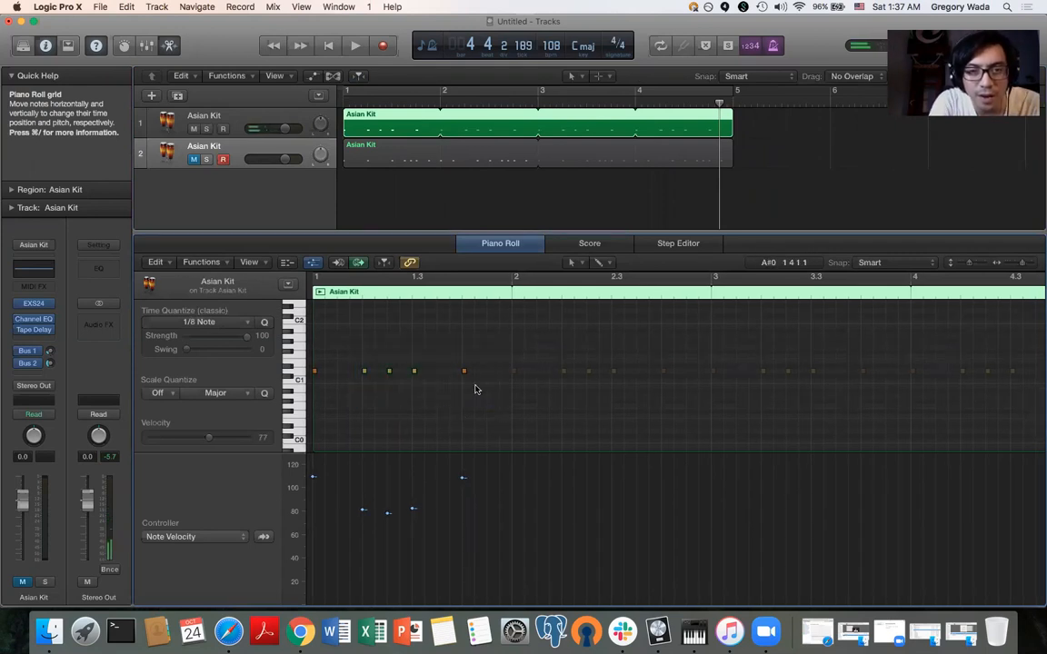
pyautogui.moveTo(421, 387); pyautogui.dragTo(363, 367)
pyautogui.press('super+Right')
pyautogui.hscroll(-2, 391, 391)
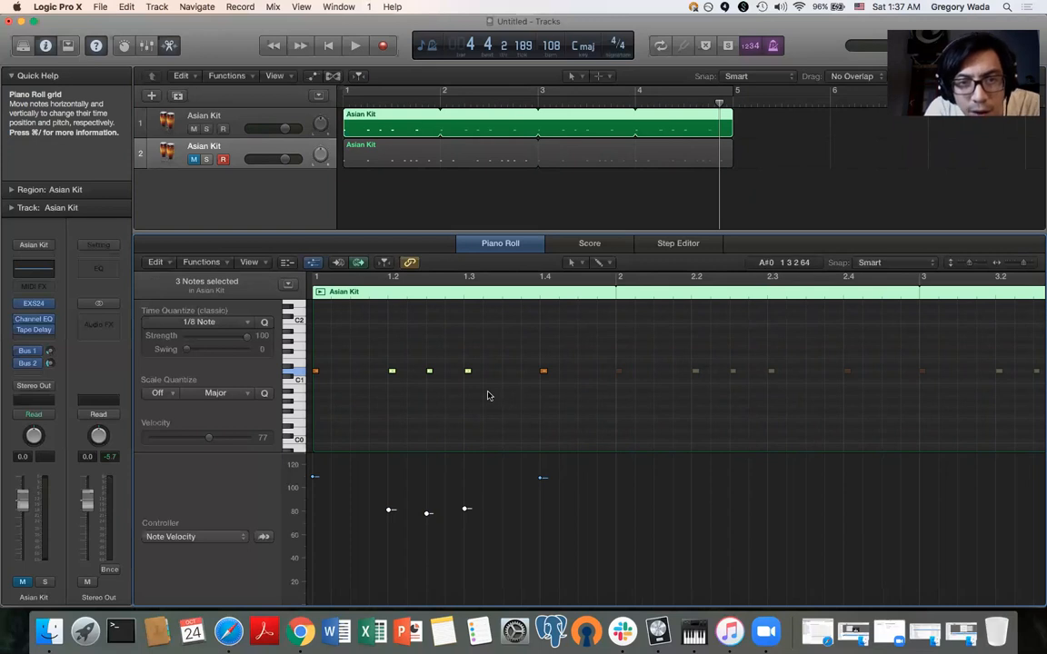
pyautogui.moveTo(479, 363); pyautogui.dragTo(405, 378)
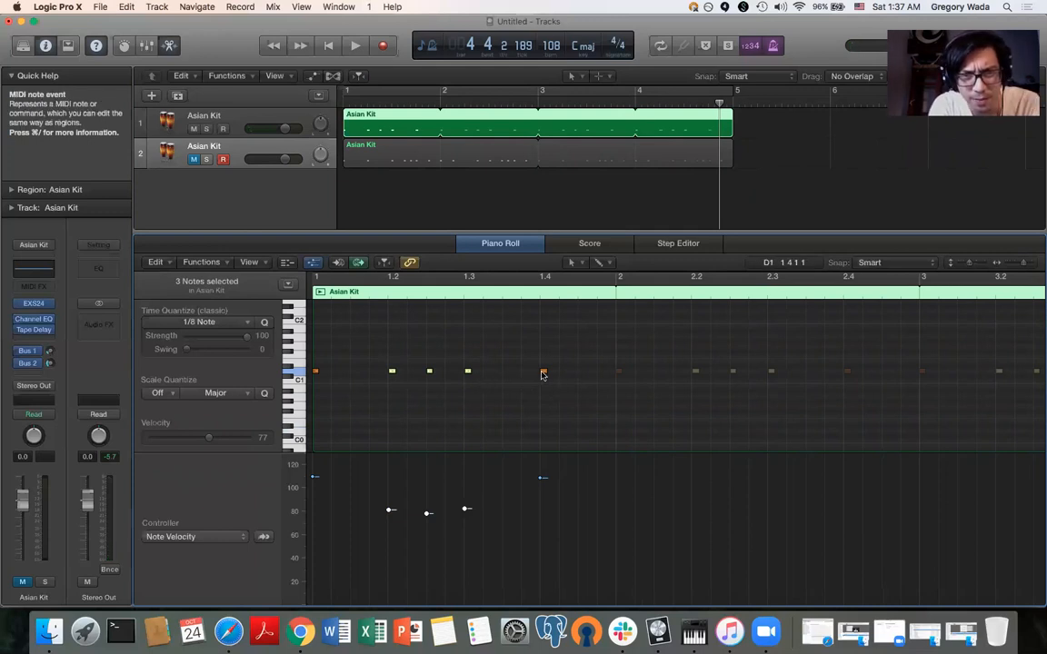
pyautogui.click(543, 372)
pyautogui.moveTo(535, 374); pyautogui.dragTo(390, 374)
pyautogui.click(476, 387)
pyautogui.press('super+z')
pyautogui.click(427, 372)
pyautogui.moveTo(543, 371); pyautogui.dragTo(427, 370)
# Play the tightened five-note pattern from the start of bar 1 twice
pyautogui.click(316, 277)
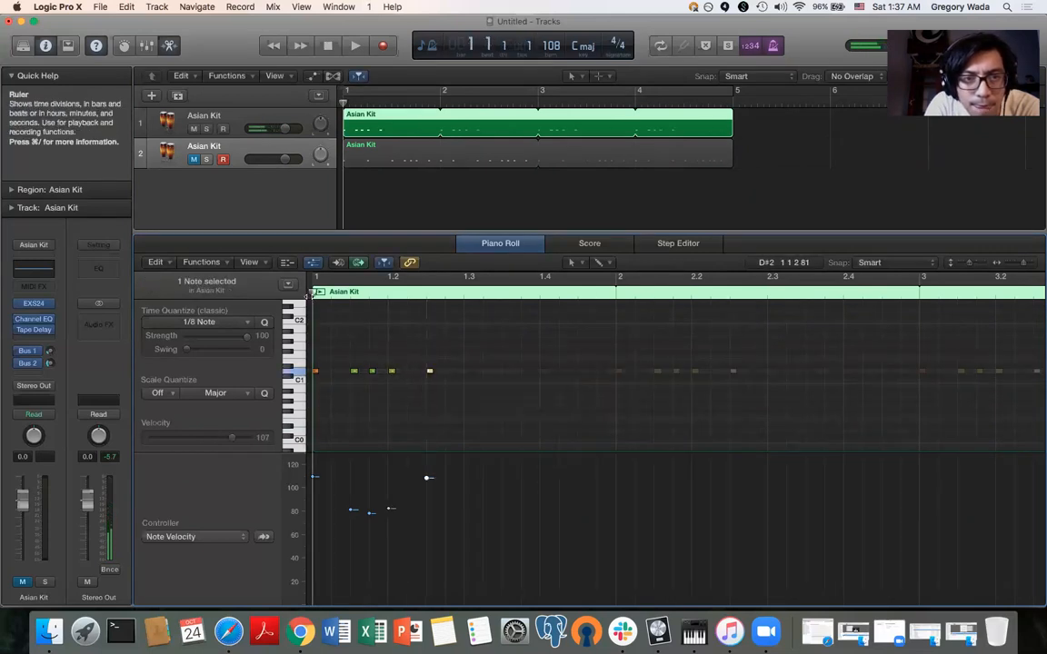
pyautogui.press('space')
pyautogui.press('space')
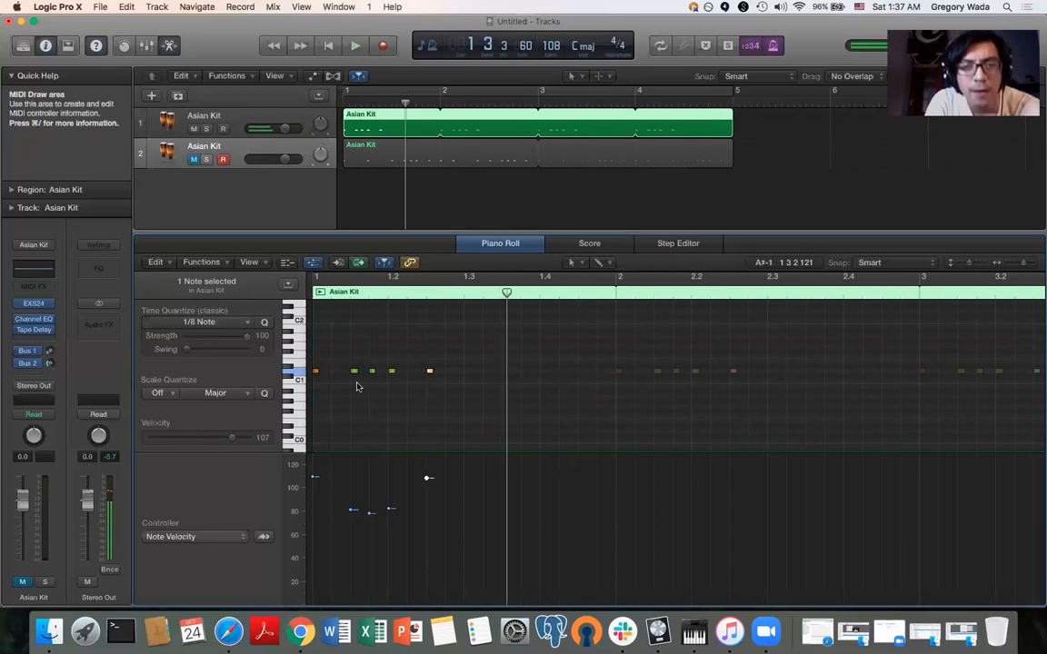
pyautogui.click(309, 292)
pyautogui.press('space')
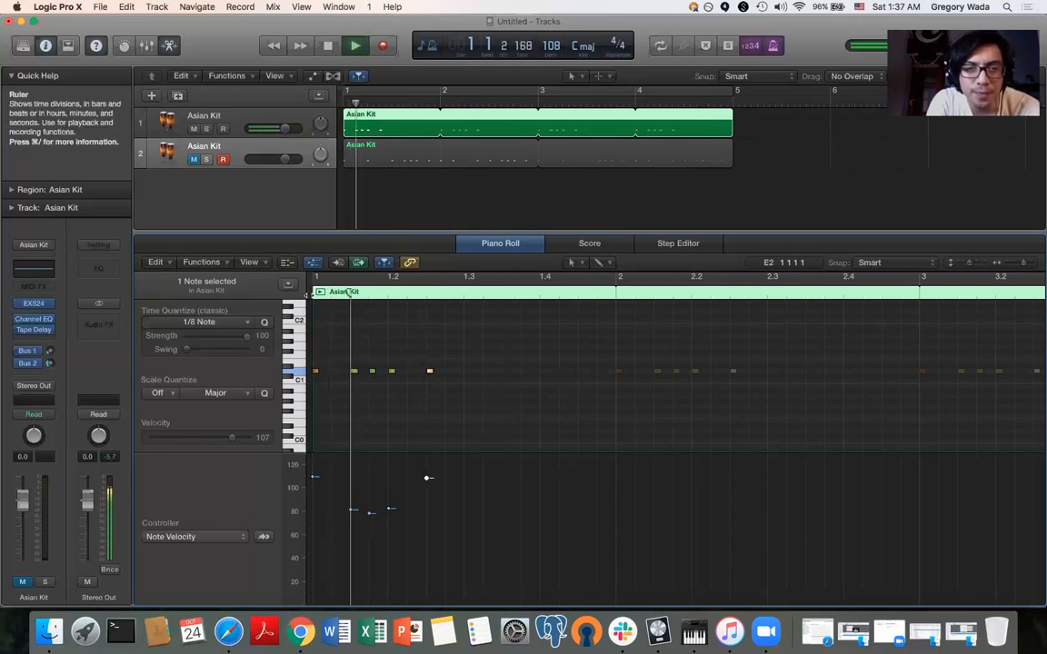
pyautogui.press('space')
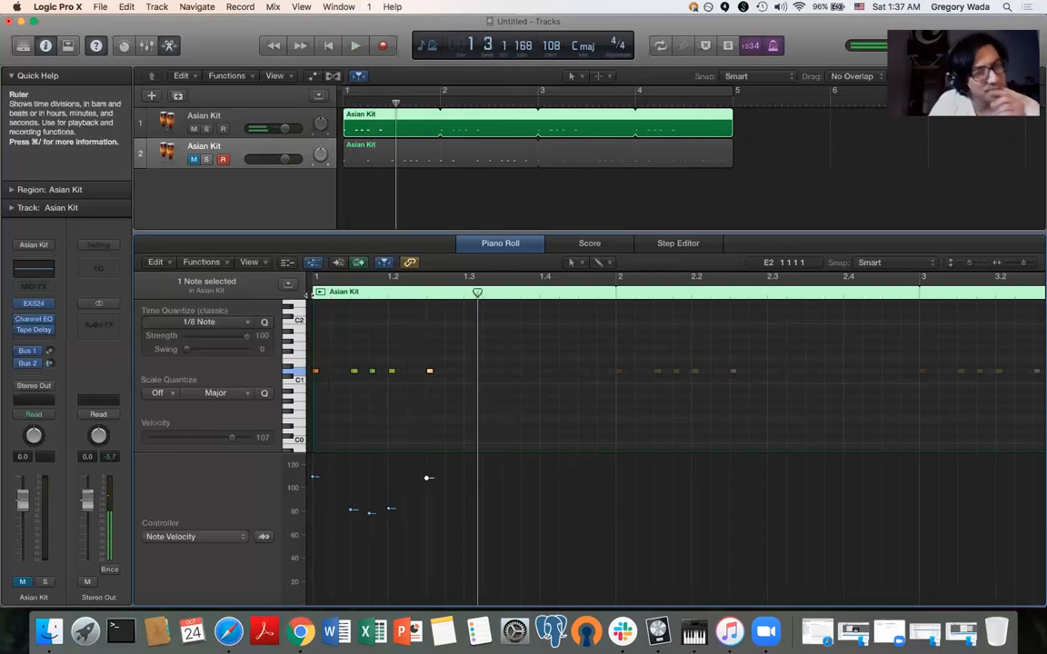
# Copy the five notes of the first track's pattern and paste them starting at 1.3 in the same bar
pyautogui.moveTo(461, 389); pyautogui.dragTo(312, 351)
pyautogui.click(464, 293)
pyautogui.press('super+c')
pyautogui.press('super+v')
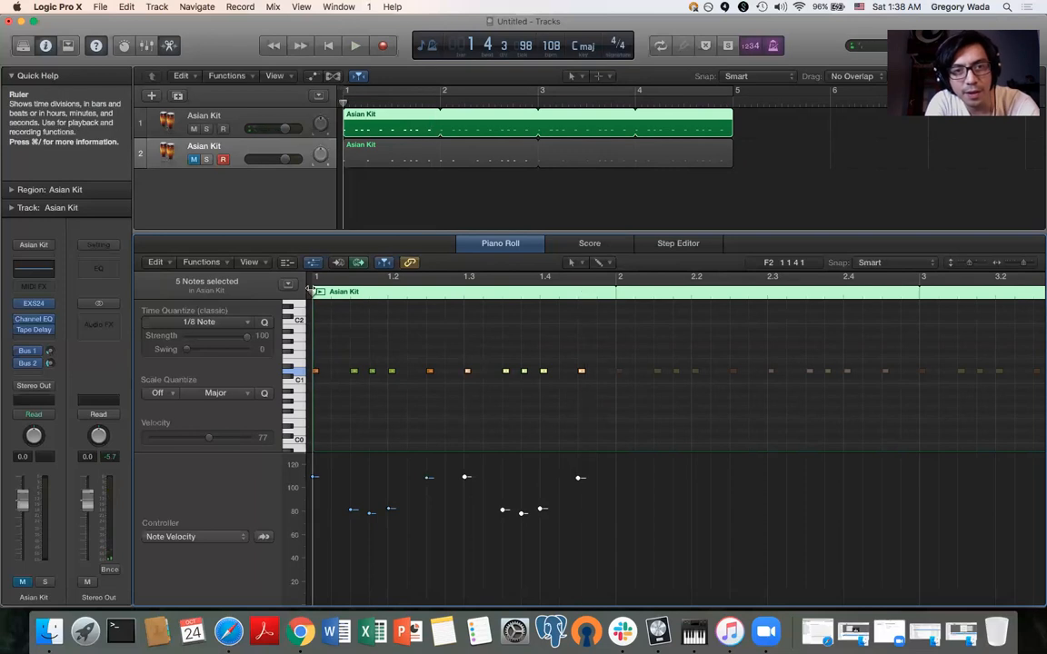
# Play the first track's repeated pattern from bar 1 with the second track still muted
pyautogui.click(332, 292)
pyautogui.press('space')
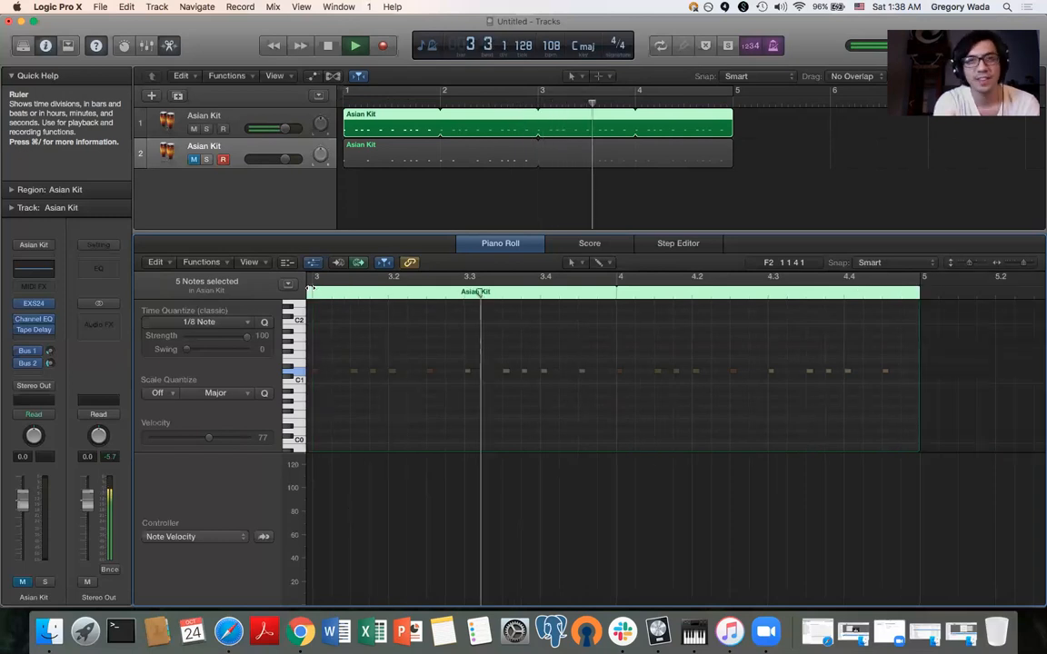
pyautogui.press('space')
# Unmute the second Asian Kit track and play both tracks together from the start of the project
pyautogui.click(236, 153)
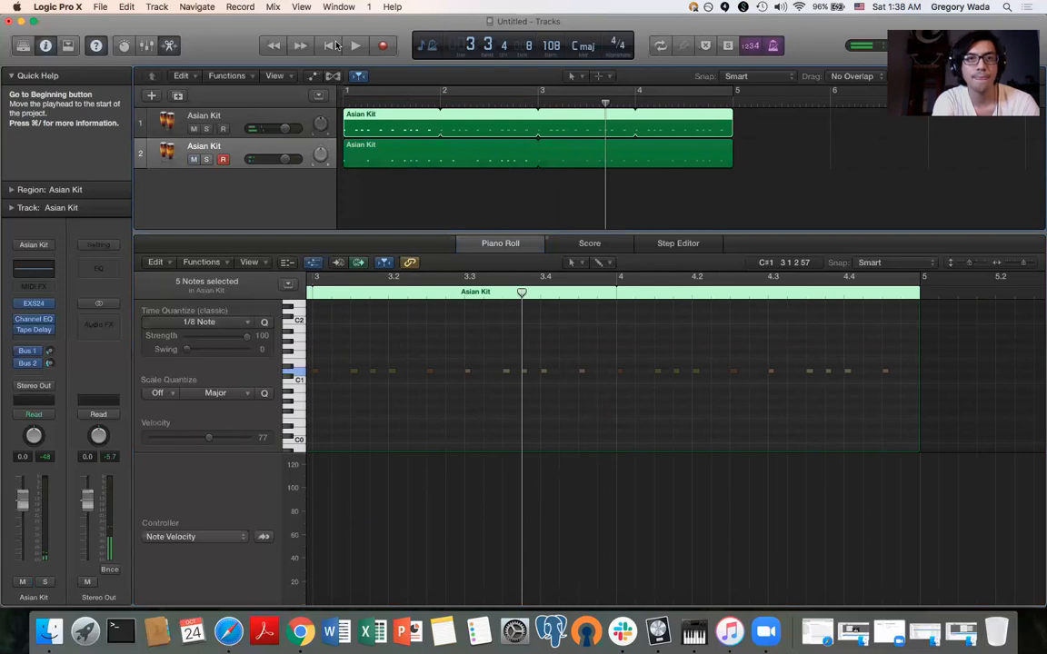
pyautogui.click(329, 46)
pyautogui.press('space')
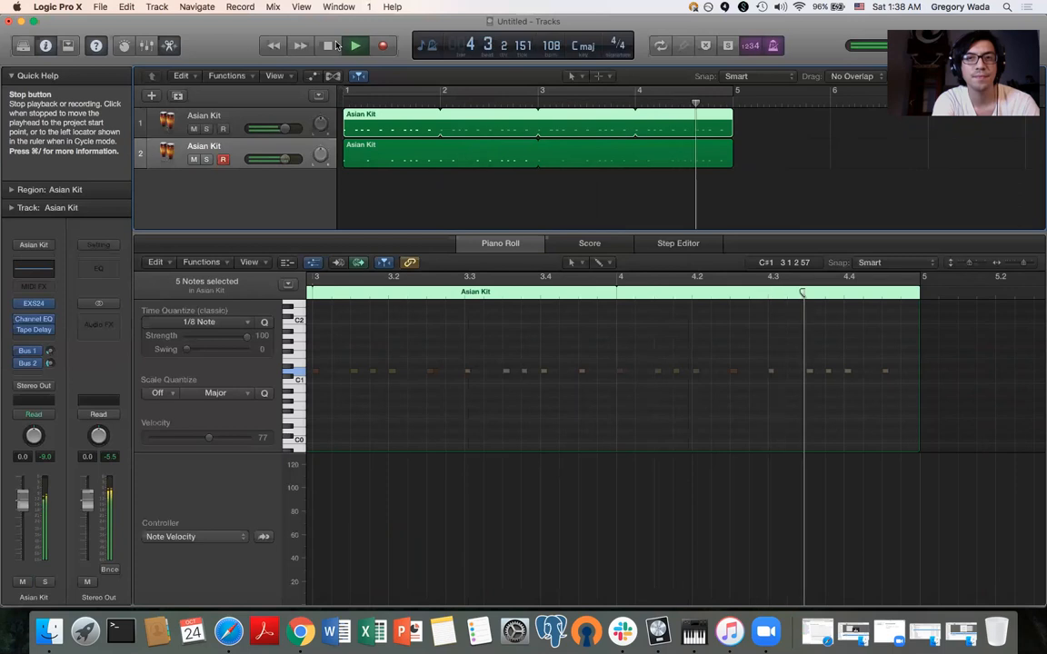
pyautogui.click(335, 46)
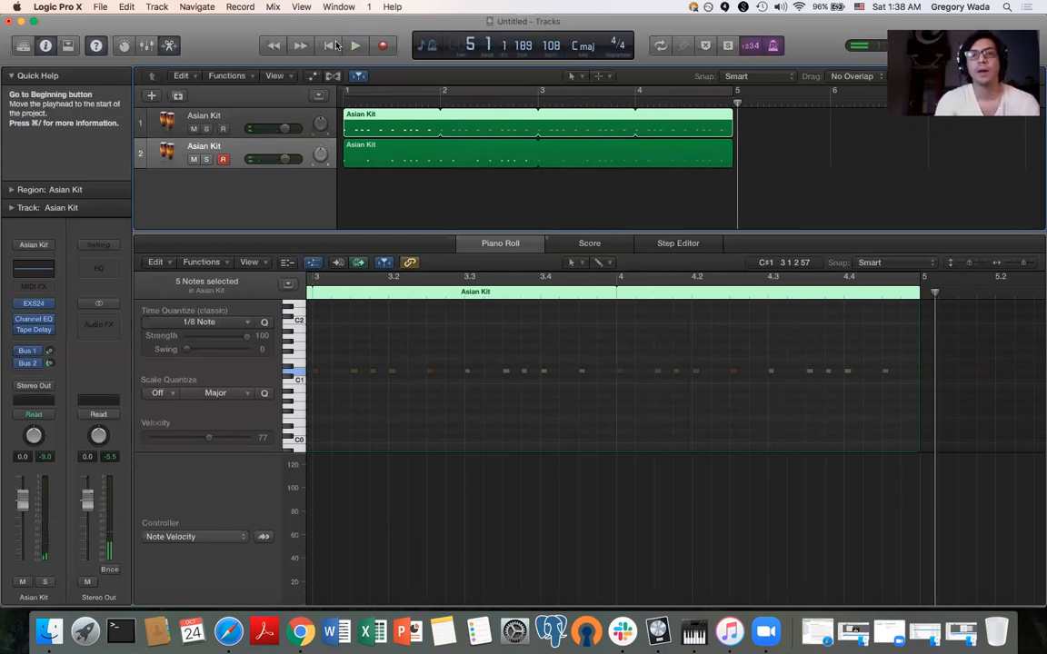
# Set the two-track Untitled project's tempo to 140 and play both Asian Kit tracks from the start
pyautogui.hotkey('ctrl', 'Up')
pyautogui.click(355, 201)
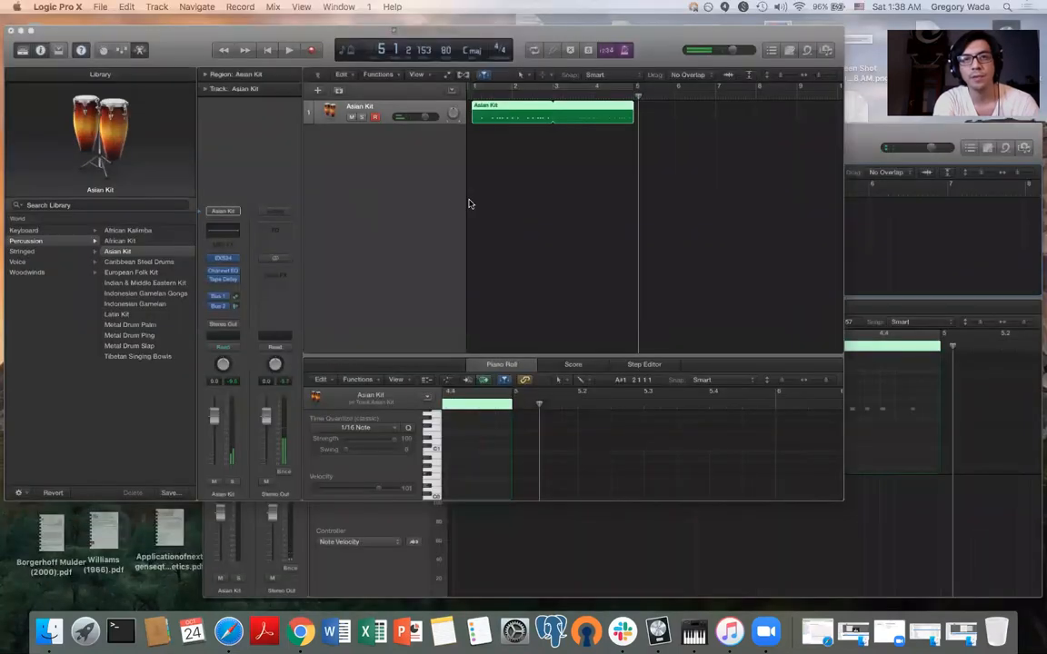
pyautogui.hotkey('ctrl', 'Up')
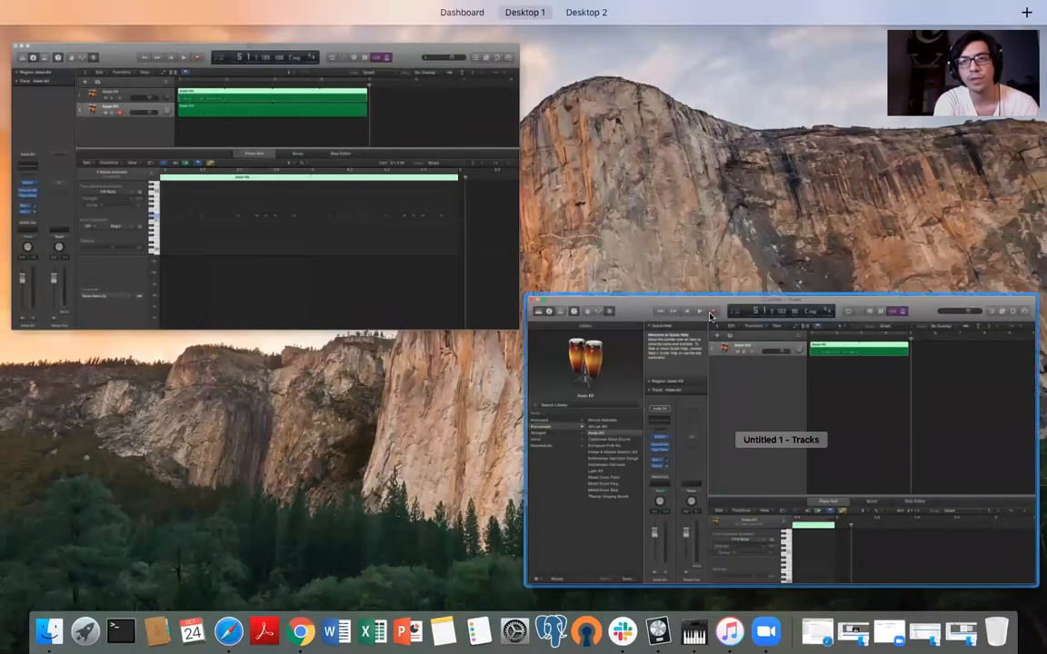
pyautogui.click(318, 122)
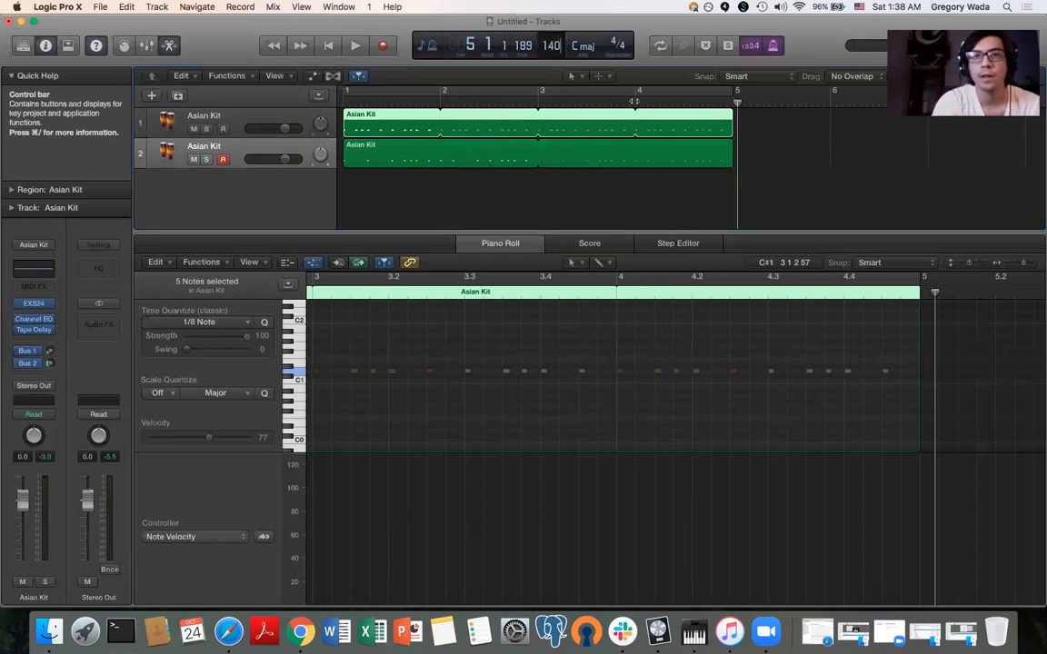
pyautogui.click(782, 171)
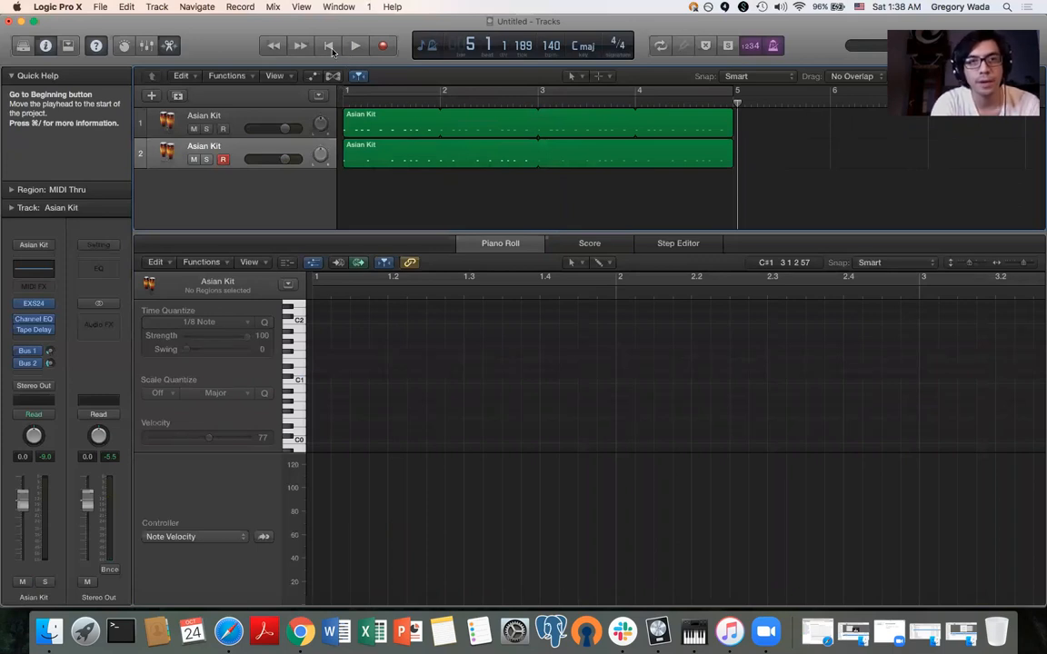
pyautogui.click(331, 49)
pyautogui.press('space')
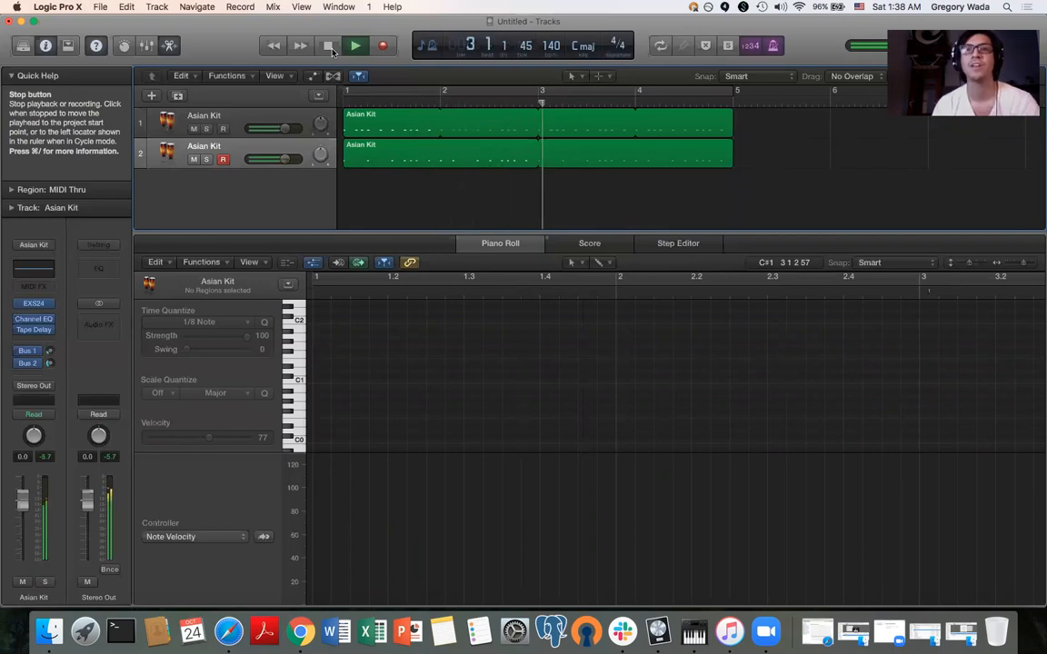
pyautogui.click(331, 47)
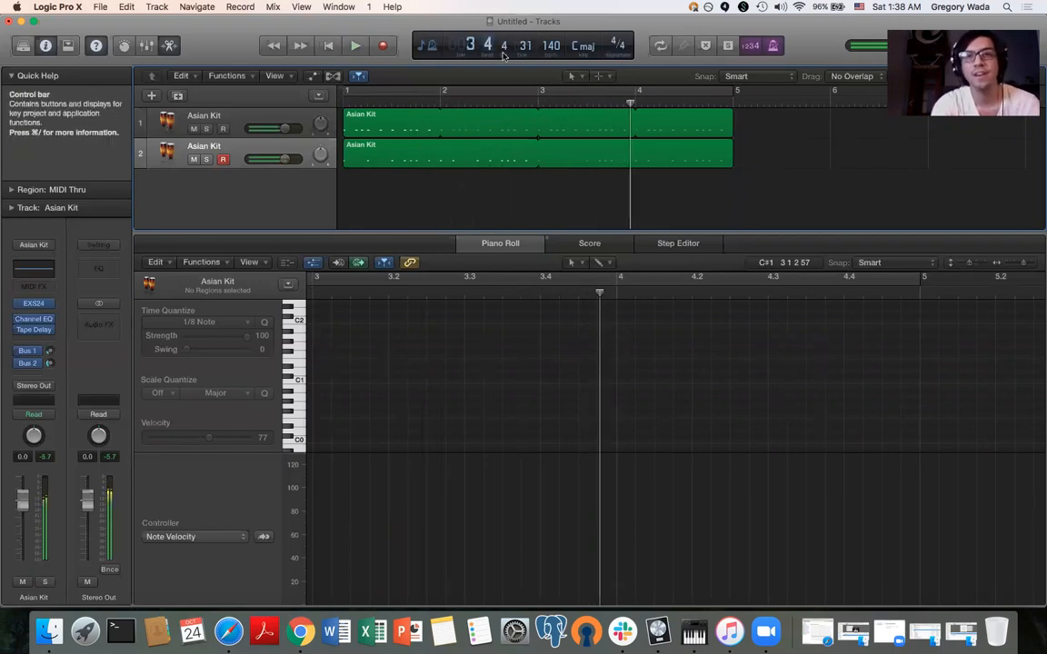
# Set the project tempo to 80 and play both Asian Kit tracks from the start
pyautogui.moveTo(550, 45); pyautogui.dragTo(526, 109)
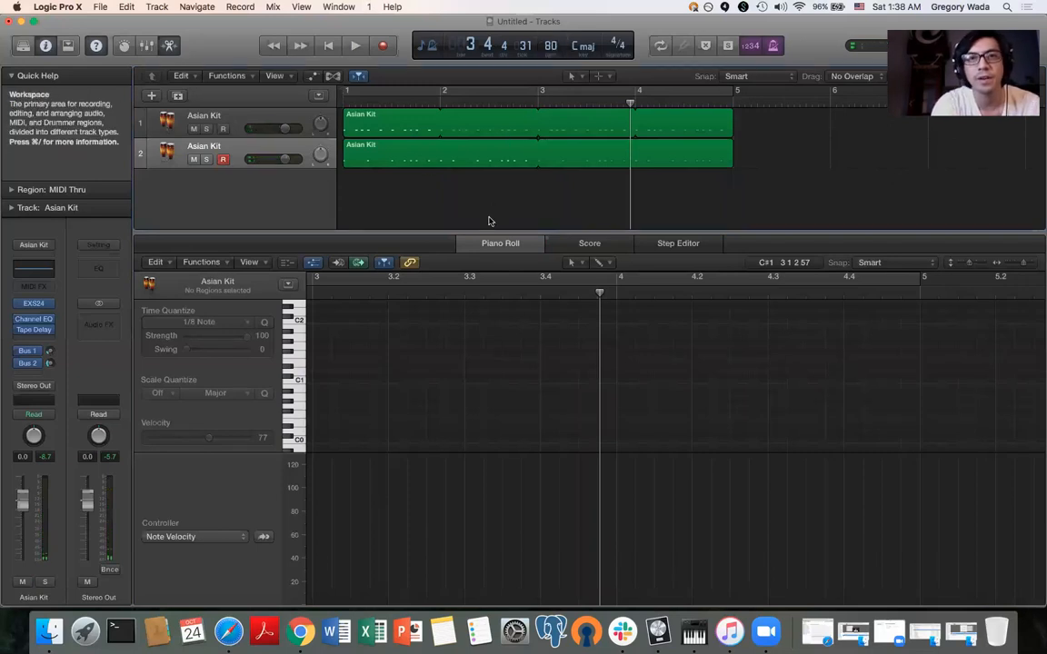
pyautogui.click(329, 46)
pyautogui.press('space')
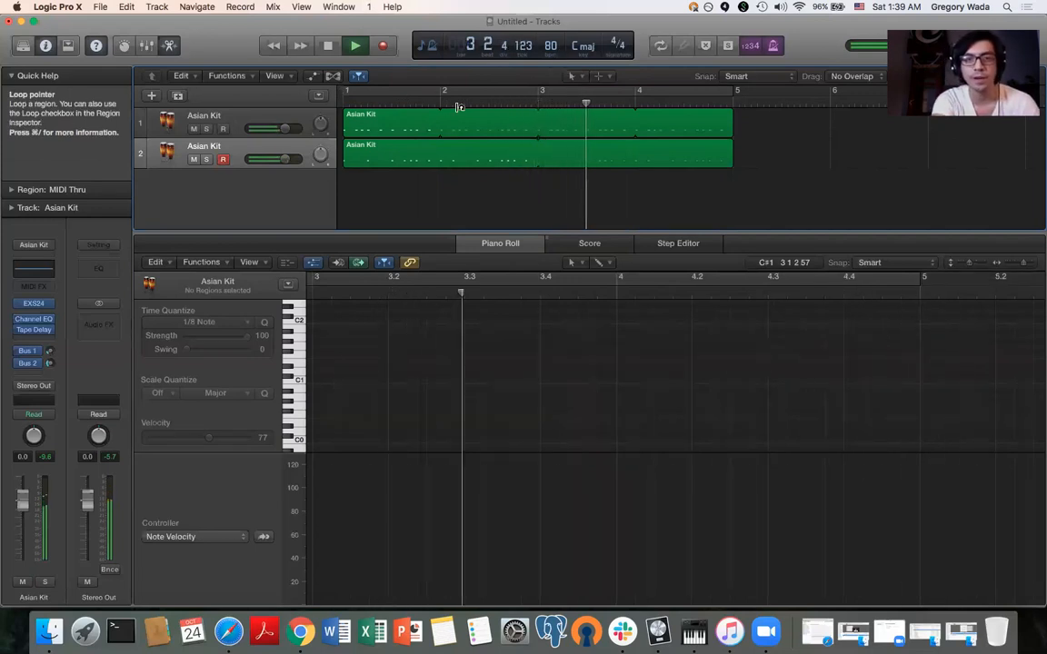
pyautogui.press('space')
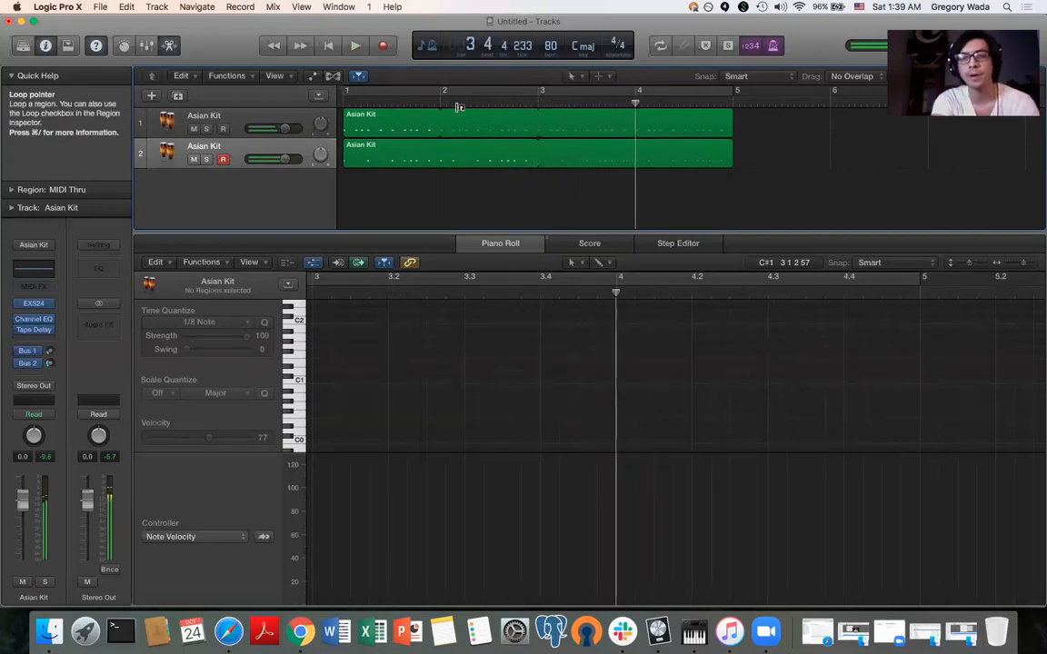
# Set the project tempo to 120, and change it to 108
pyautogui.doubleClick(550, 45)
pyautogui.write('120')
pyautogui.press('Return')
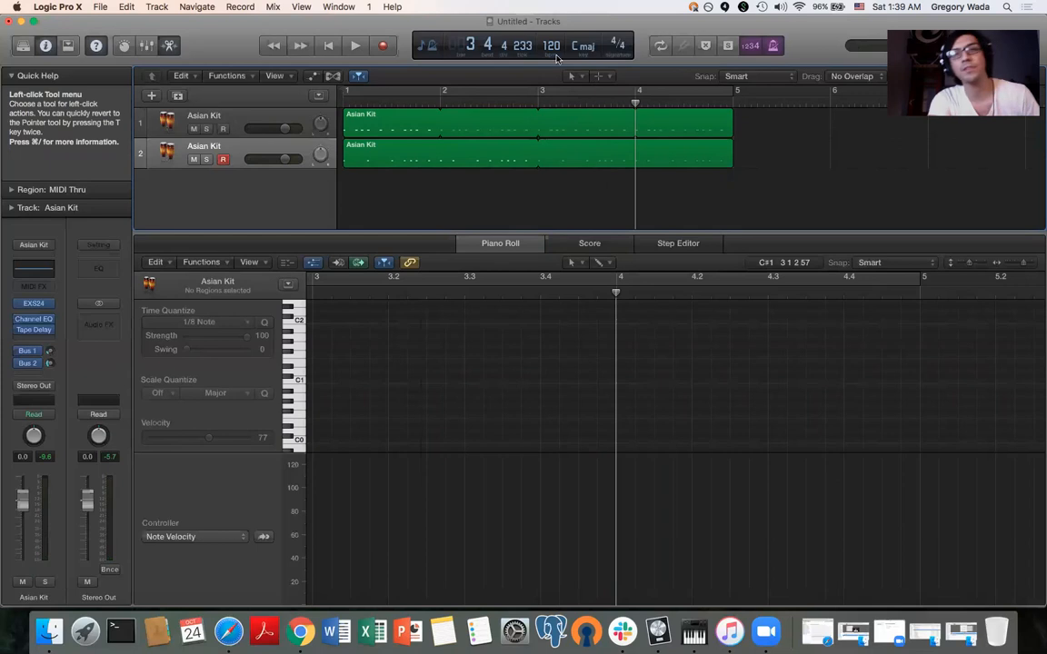
pyautogui.moveTo(551, 45); pyautogui.dragTo(551, 58)
pyautogui.scroll(-2, 540, 209)
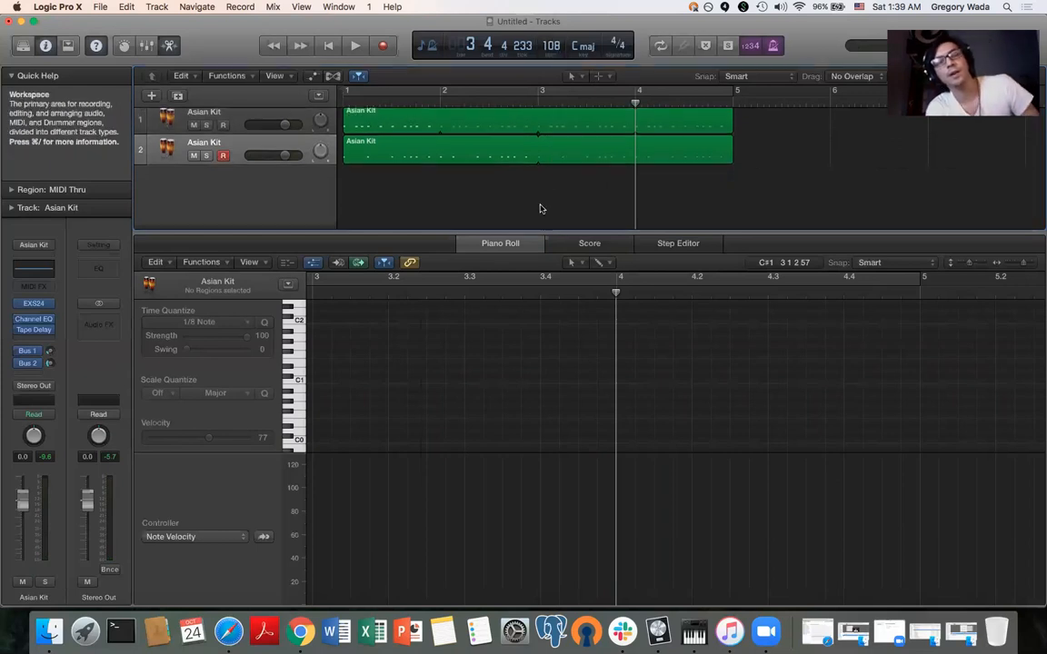
pyautogui.hotkey('ctrl', 'Up')
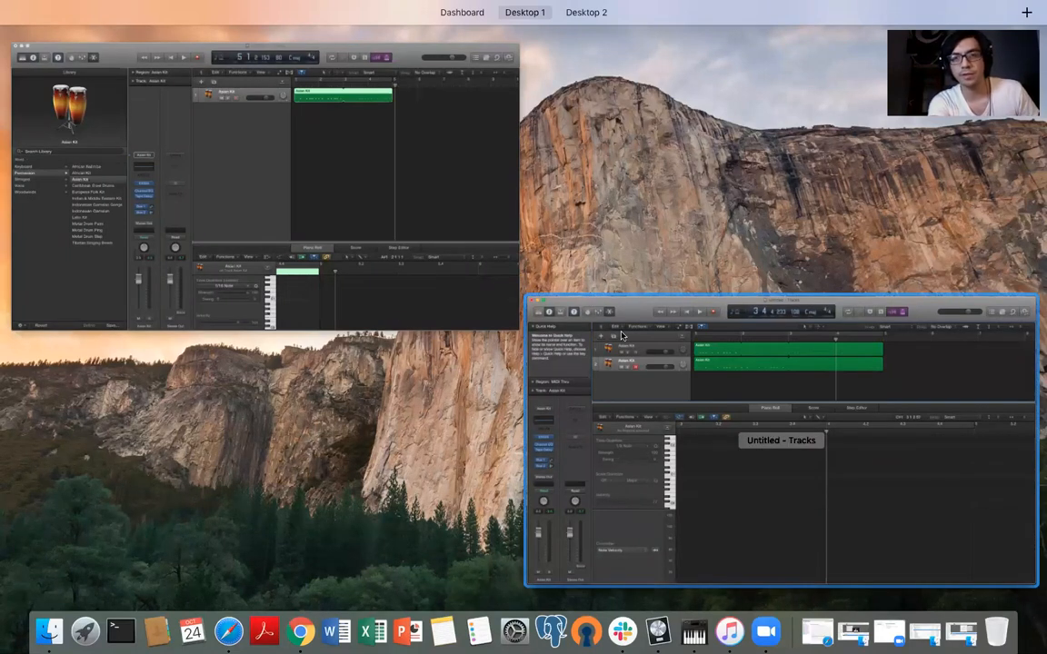
pyautogui.click(651, 381)
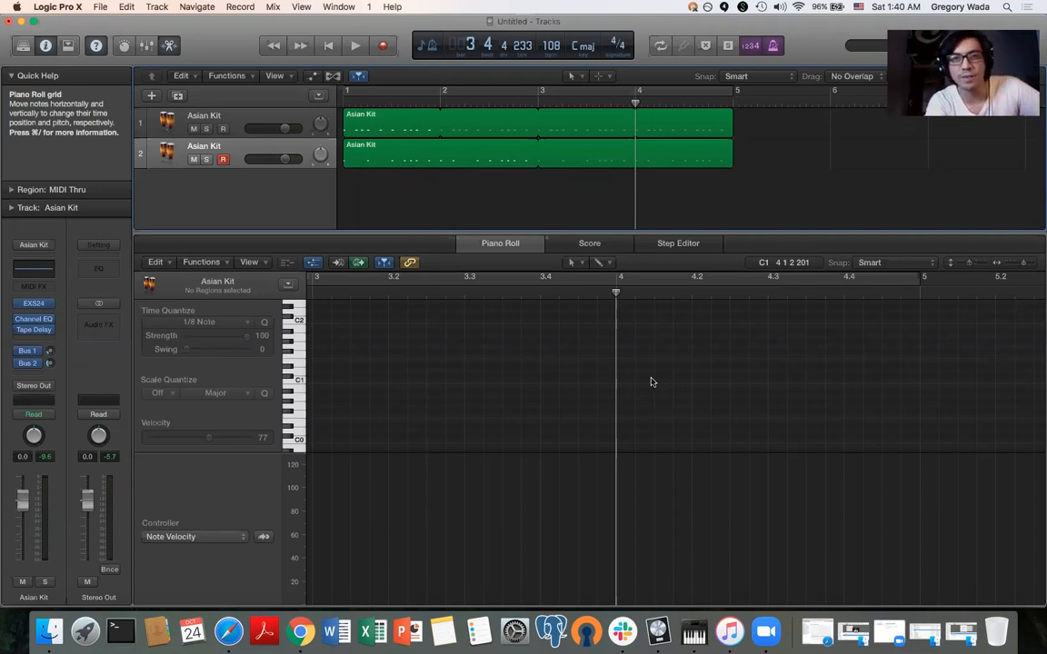
pyautogui.hotkey('ctrl', 'Up')
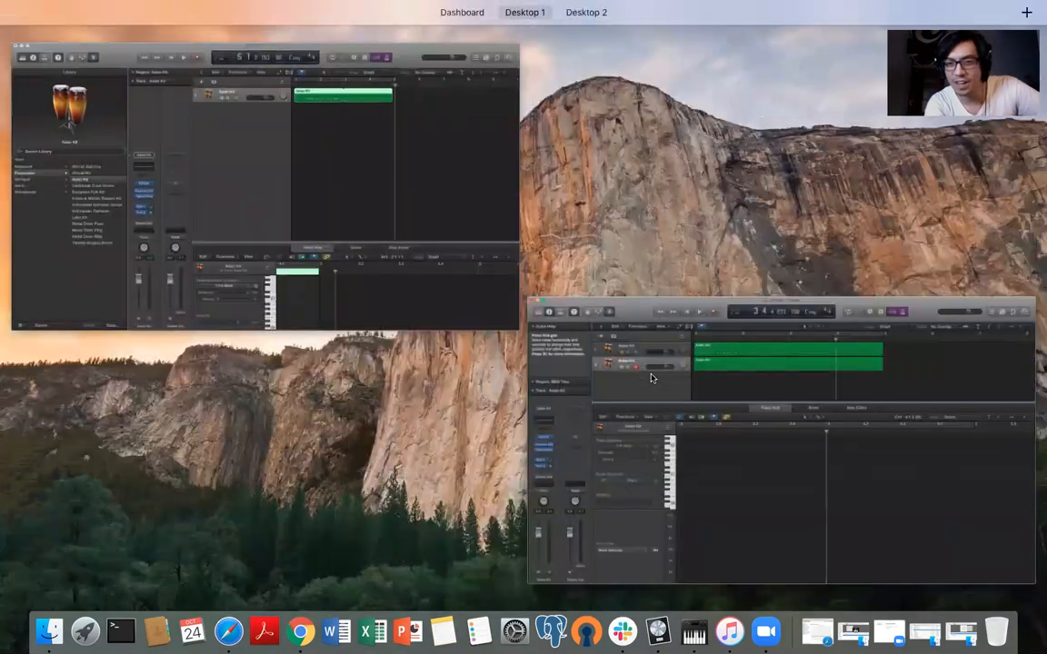
pyautogui.click(786, 542)
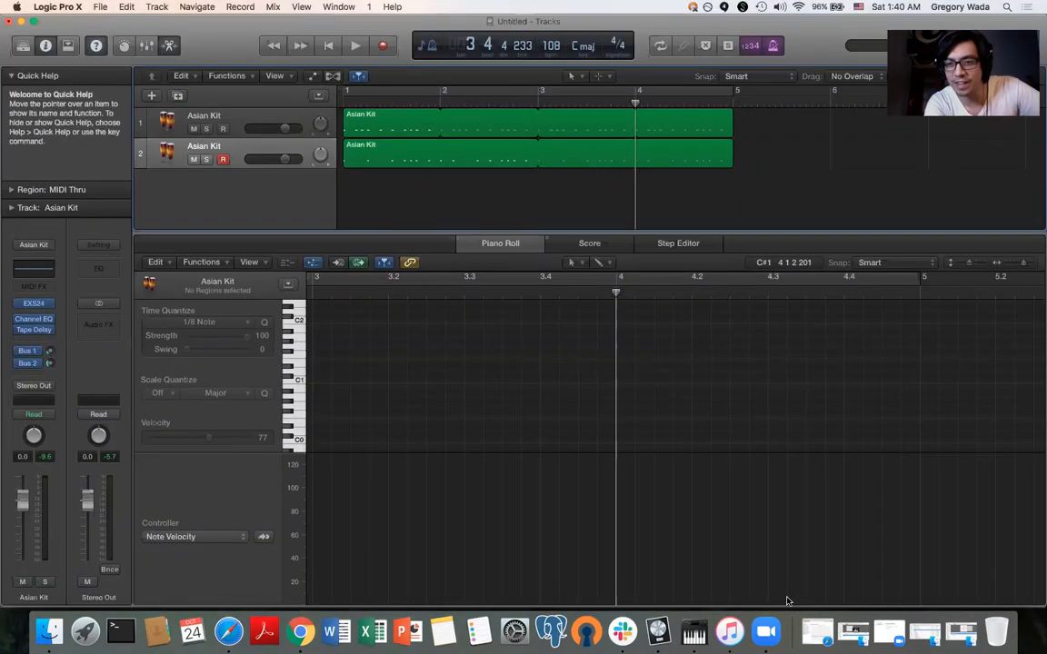